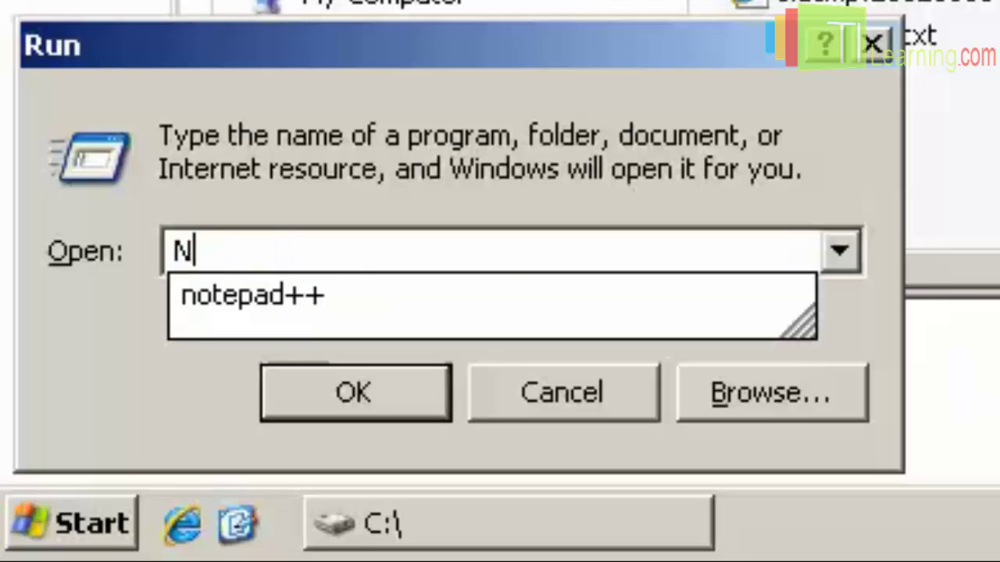
# Run NTBACKUP.EXE from the Run dialog to bring up the Backup or Restore Wizard.
pyautogui.write('P.EX')
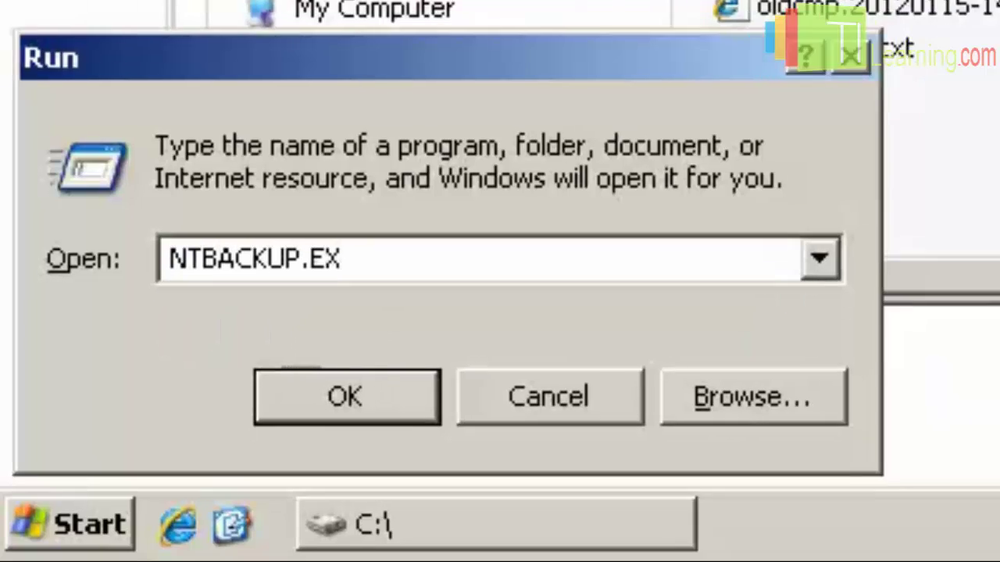
pyautogui.write('E')
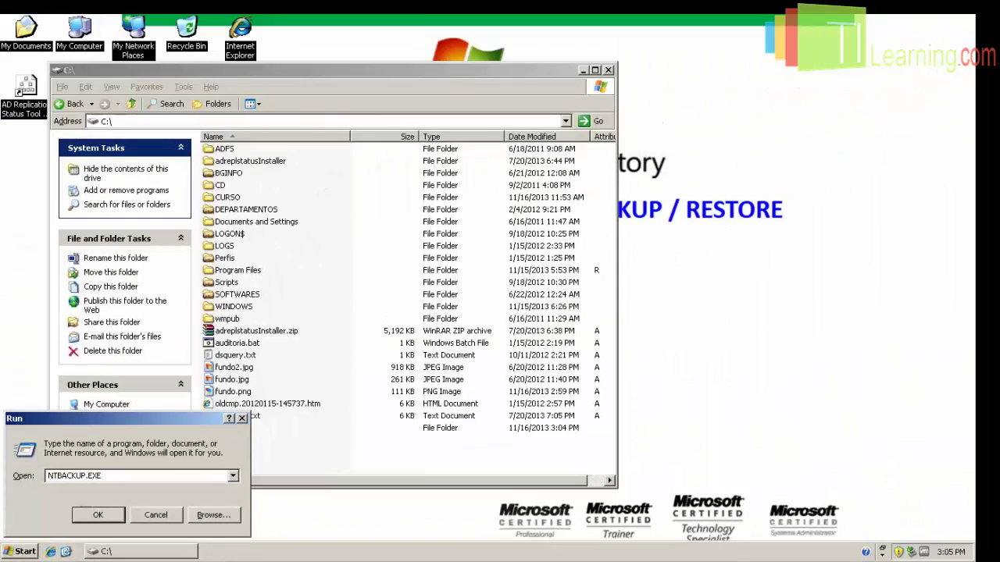
pyautogui.click(90, 518)
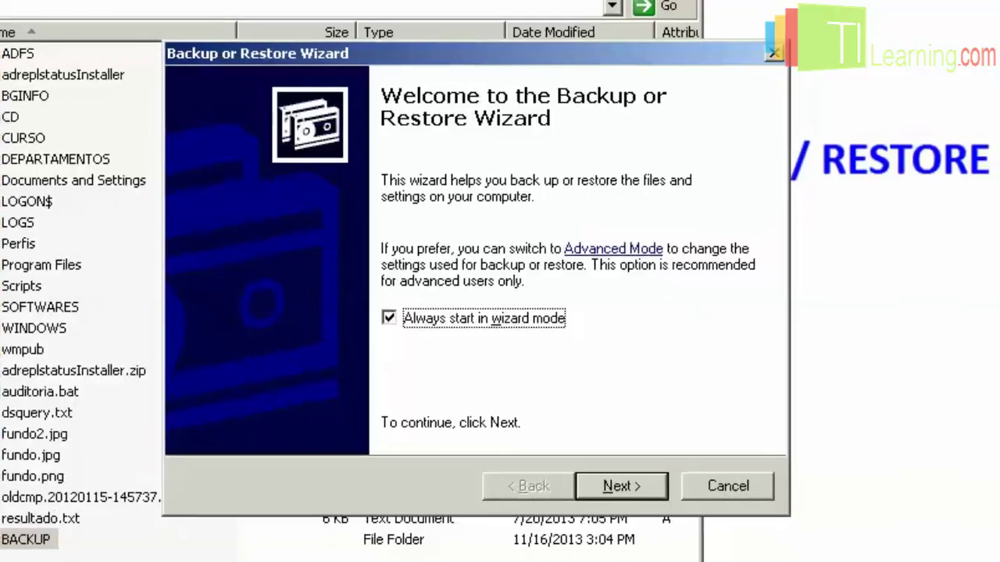
# Switch NTBackup to Advanced Mode and tick System State on the Backup tab.
pyautogui.click(645, 247)
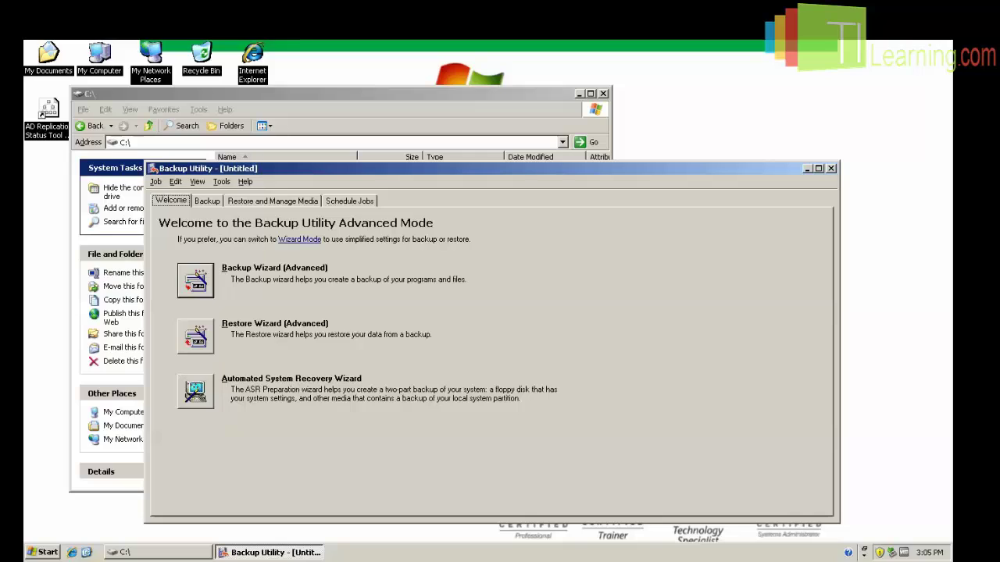
pyautogui.click(212, 202)
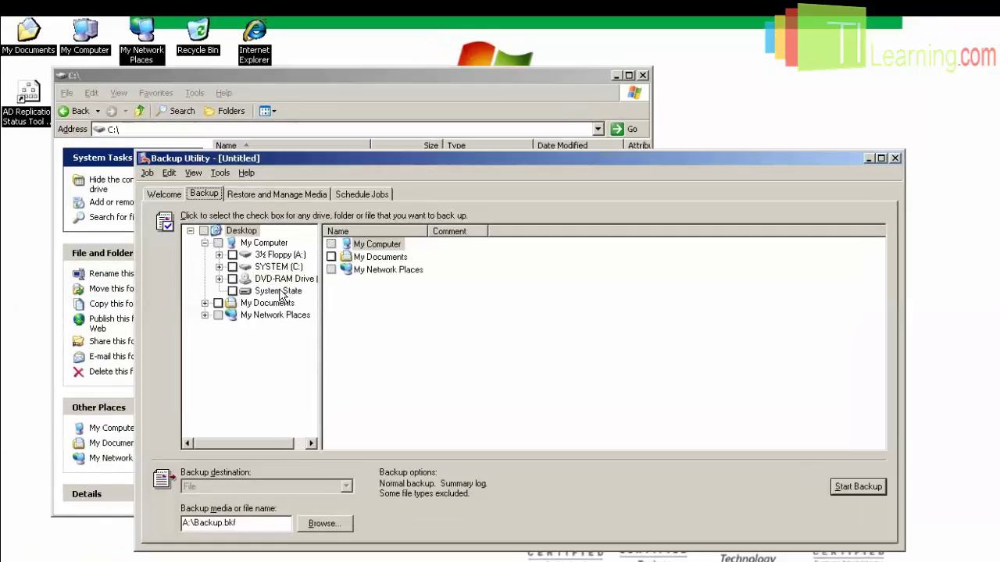
pyautogui.click(278, 291)
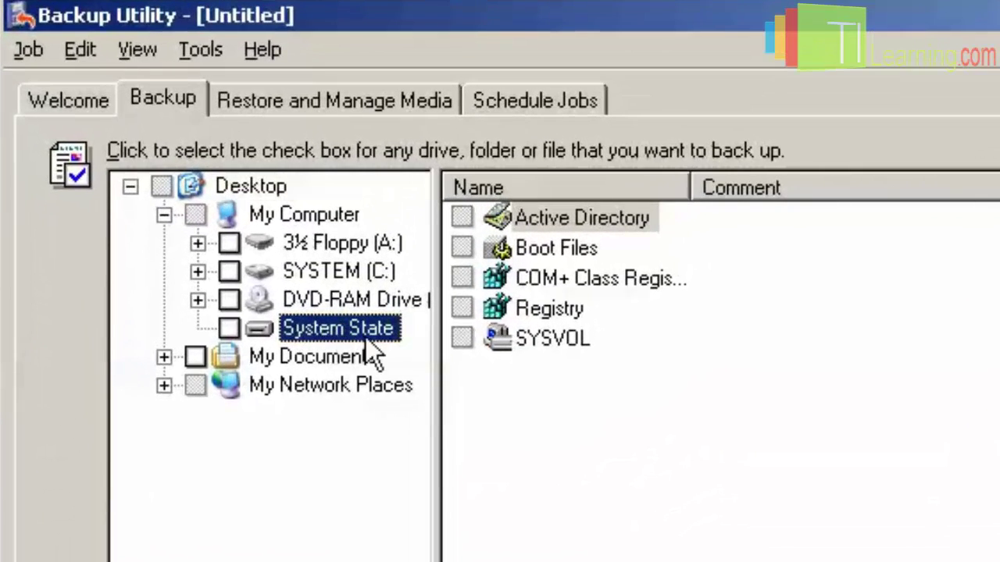
pyautogui.press('space')
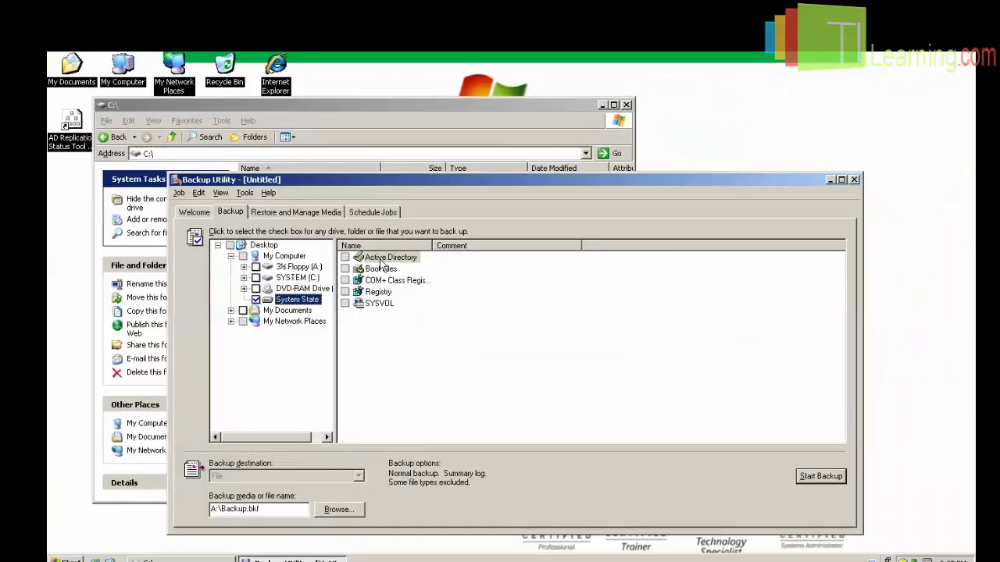
pyautogui.click(640, 221)
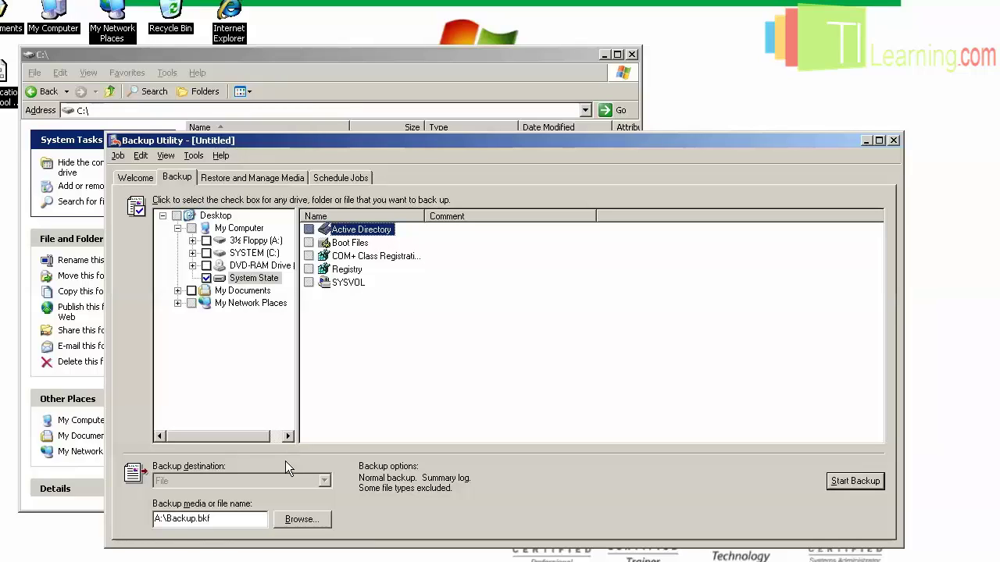
# Set the backup destination file to C:\BACKUP\BACKUP_AD_1.bkp.
pyautogui.click(302, 521)
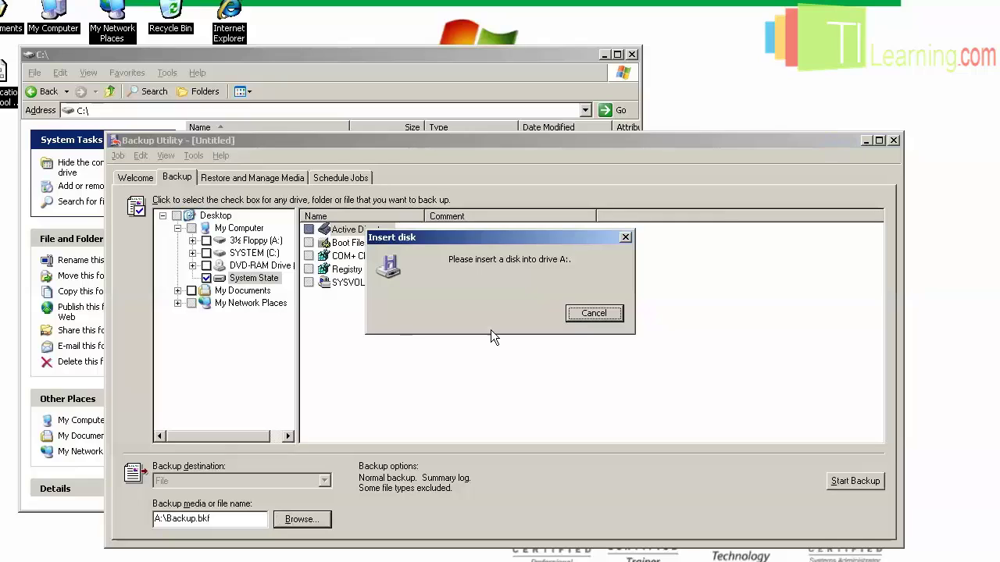
pyautogui.click(598, 315)
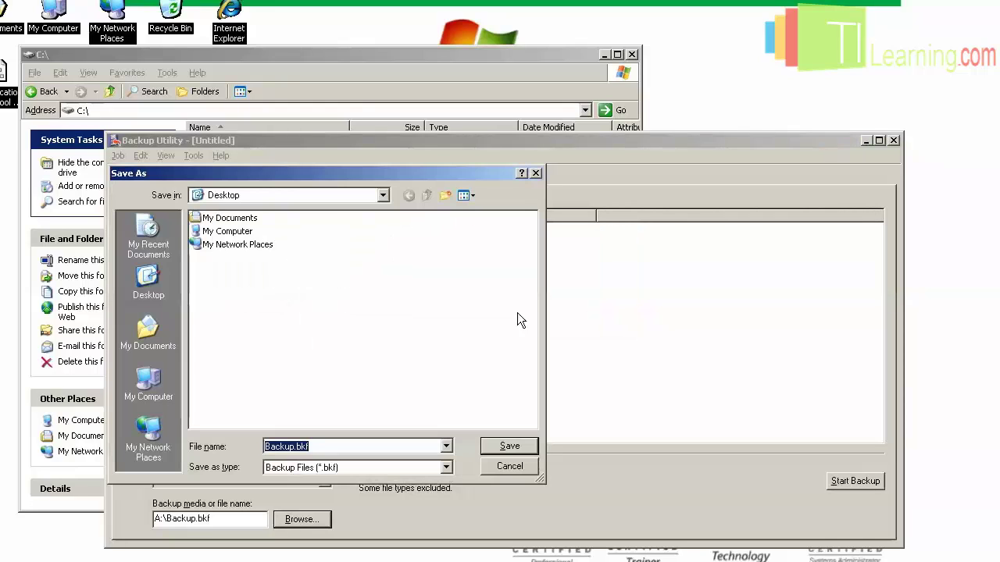
pyautogui.click(384, 196)
pyautogui.click(248, 270)
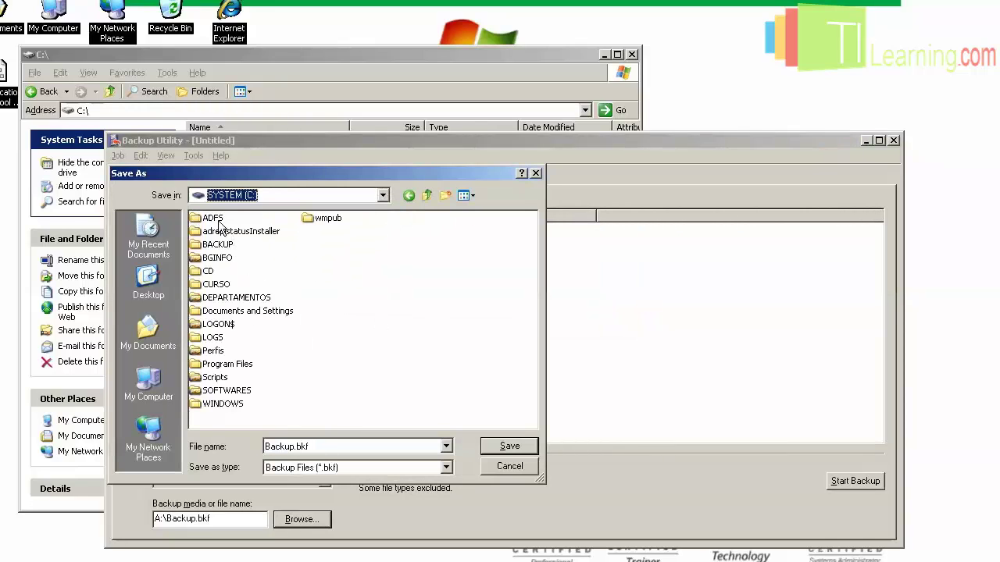
pyautogui.doubleClick(217, 244)
pyautogui.click(329, 448)
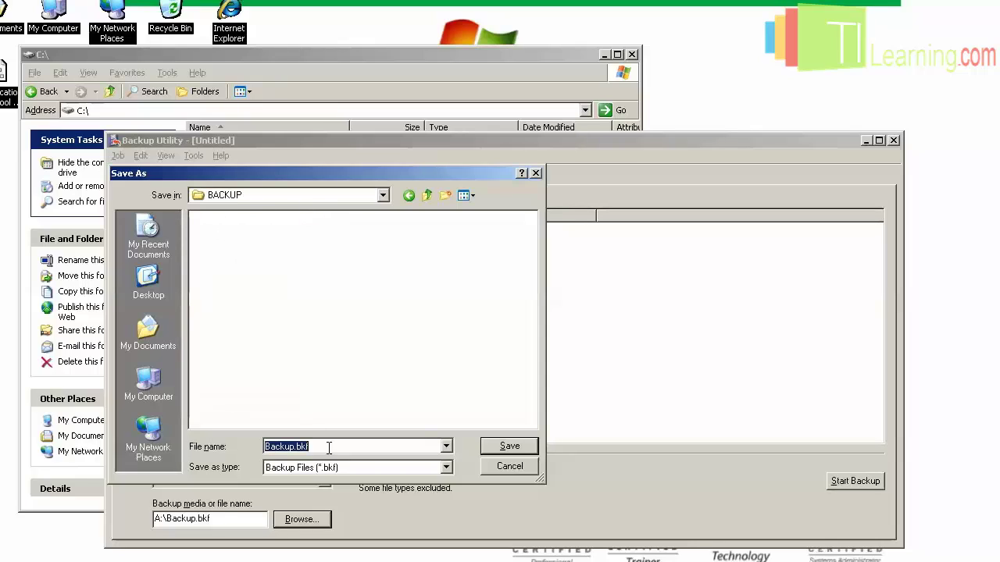
pyautogui.write('BACK')
pyautogui.write('UP_1')
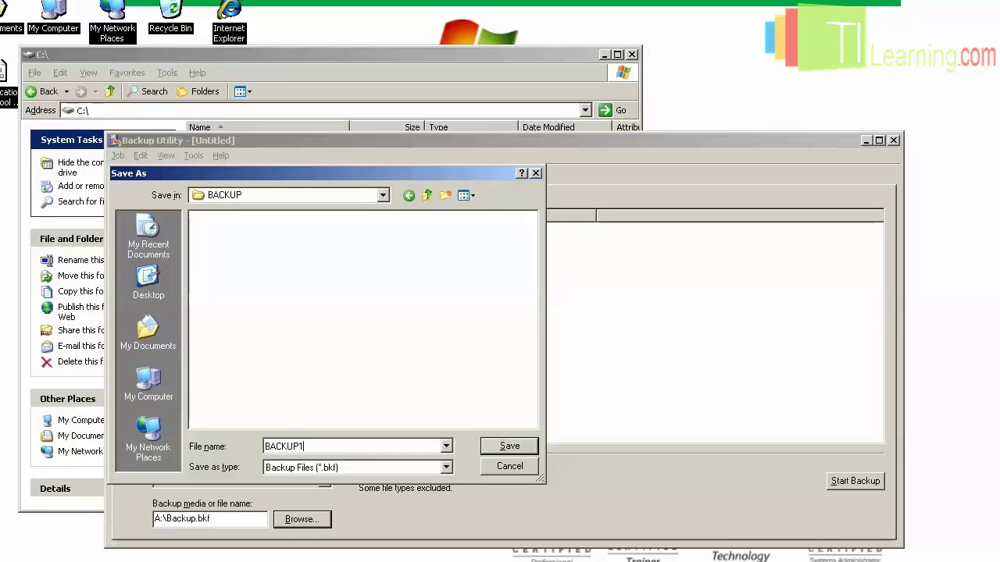
pyautogui.press('BackSpace')
pyautogui.write('_AD_1.bkp')
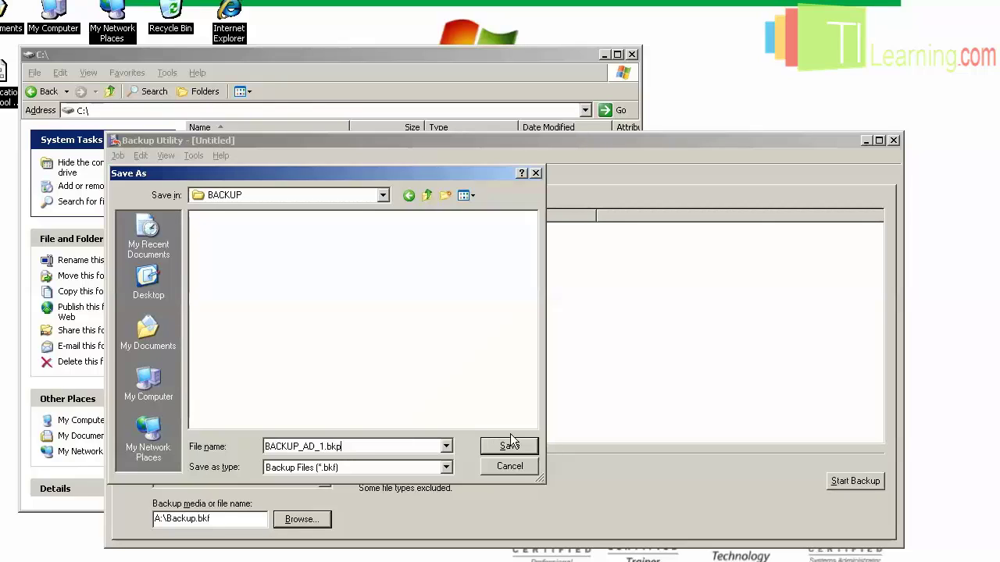
pyautogui.click(511, 449)
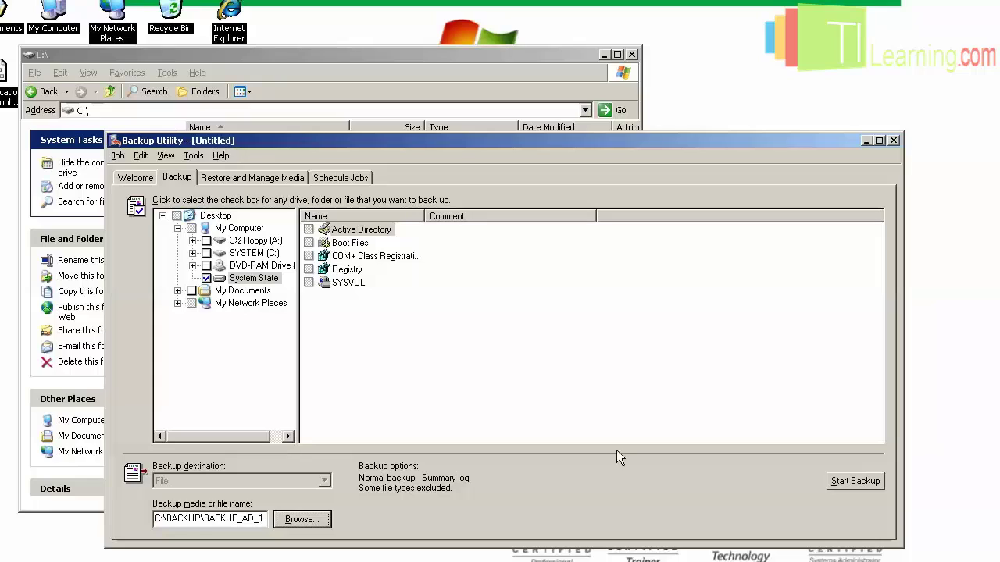
# Run the System State backup job, then close the completed report and the Backup Utility.
pyautogui.click(855, 482)
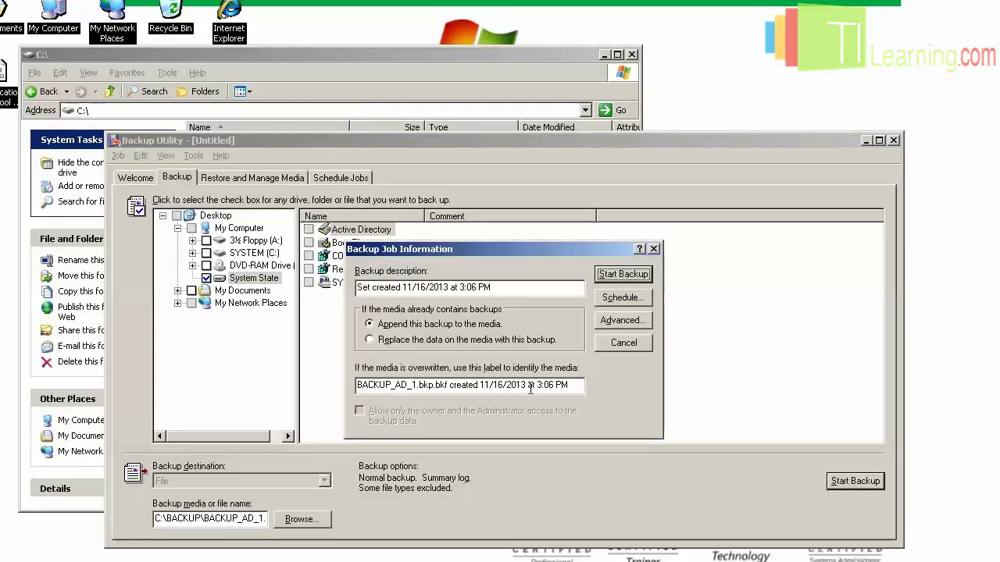
pyautogui.click(618, 276)
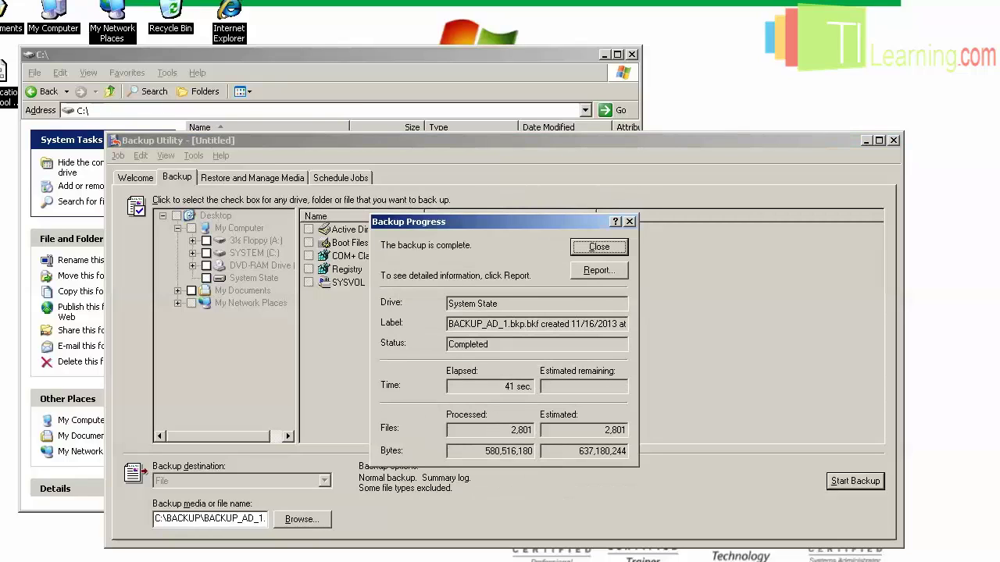
pyautogui.click(597, 248)
pyautogui.click(894, 139)
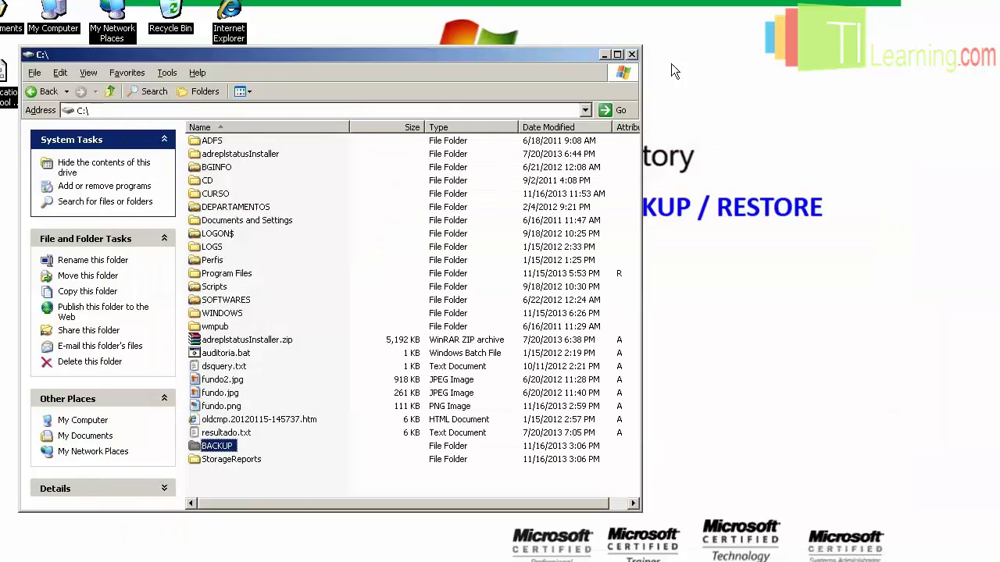
# Close the C:\ Explorer window.
pyautogui.click(631, 54)
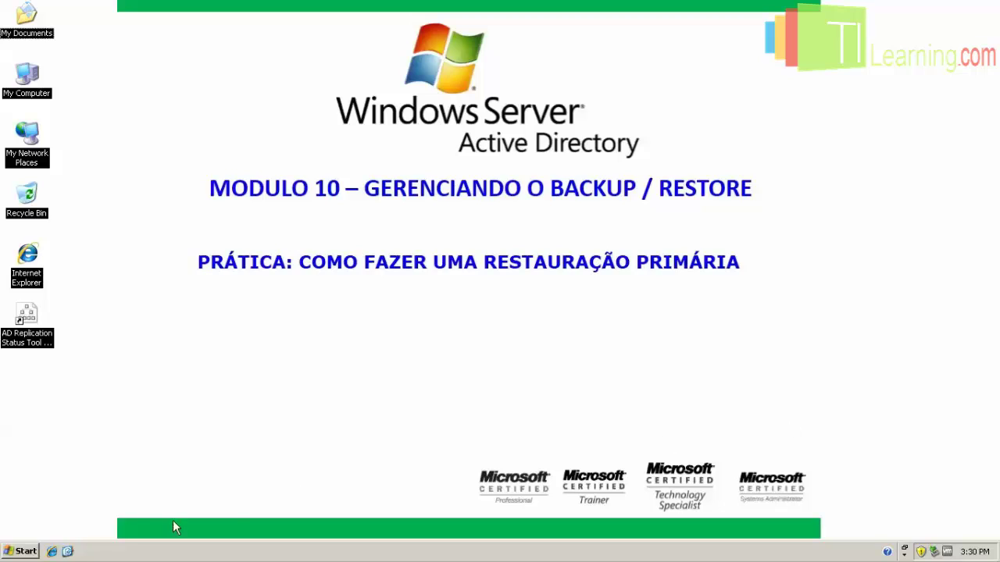
# Restart the server from the Start menu's Shut Down dialog.
pyautogui.click(15, 553)
pyautogui.click(54, 530)
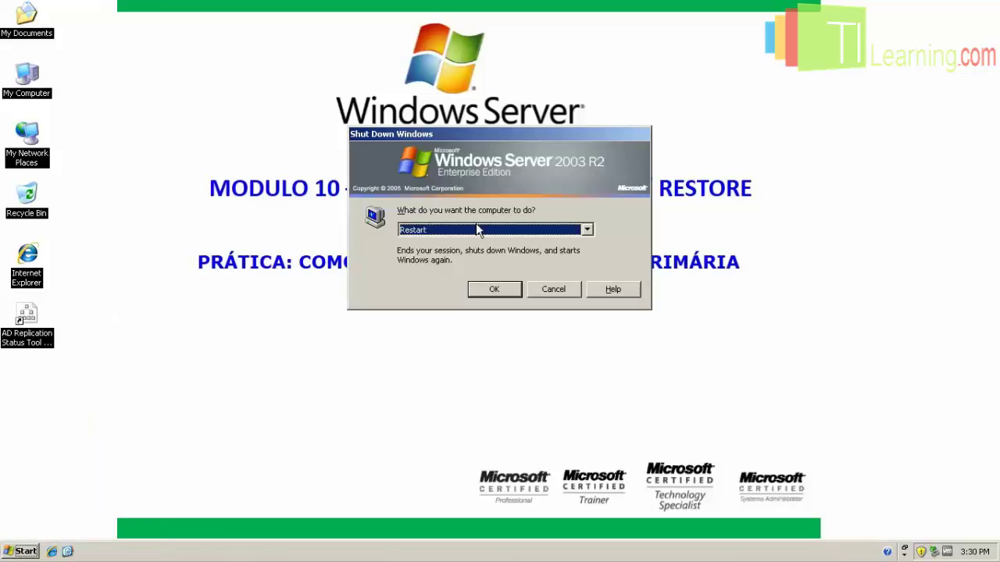
pyautogui.click(483, 293)
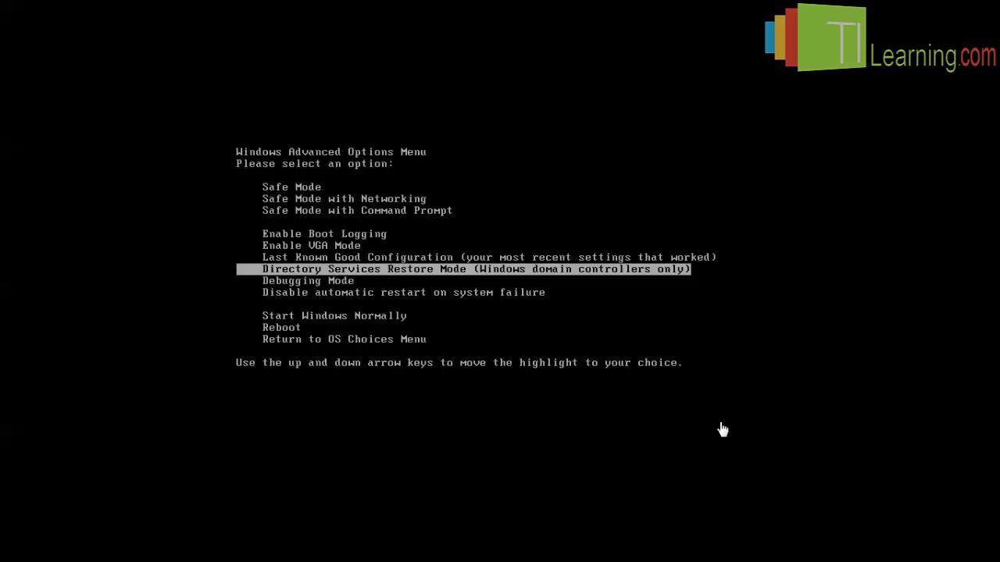
# Choose Directory Services Restore Mode at the boot menu and start Windows Server 2003, Enterprise.
pyautogui.press('Down')
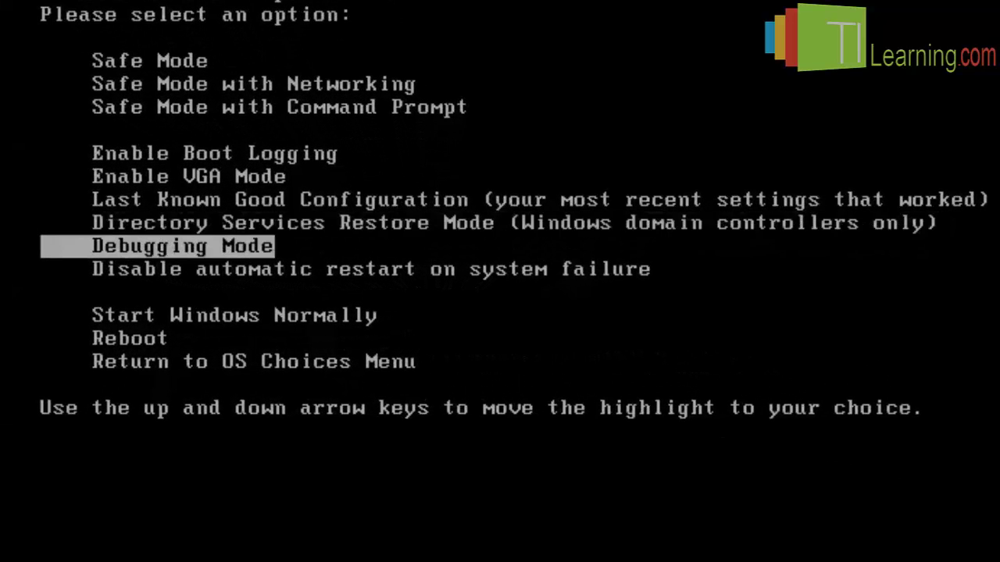
pyautogui.press('Up')
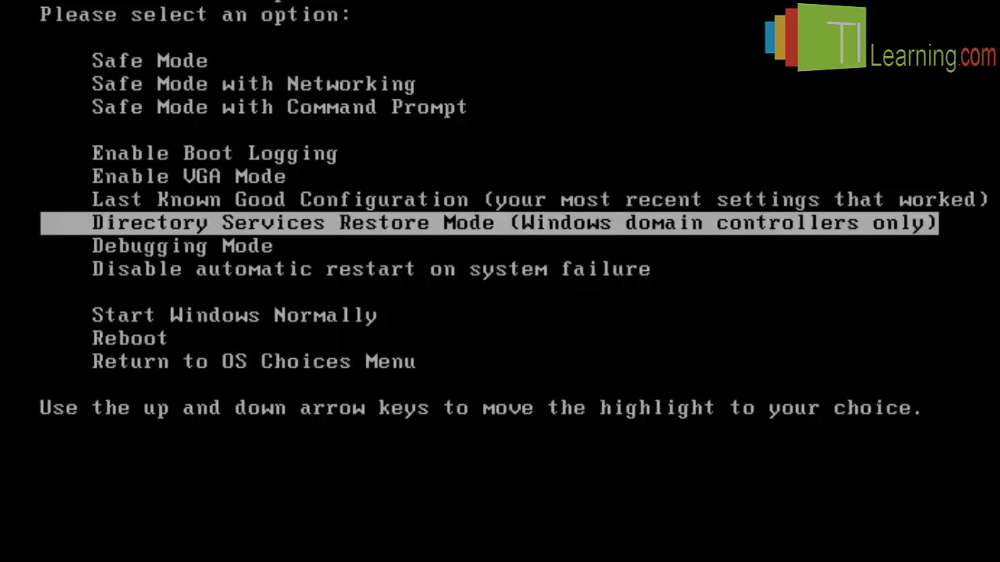
pyautogui.press('Return')
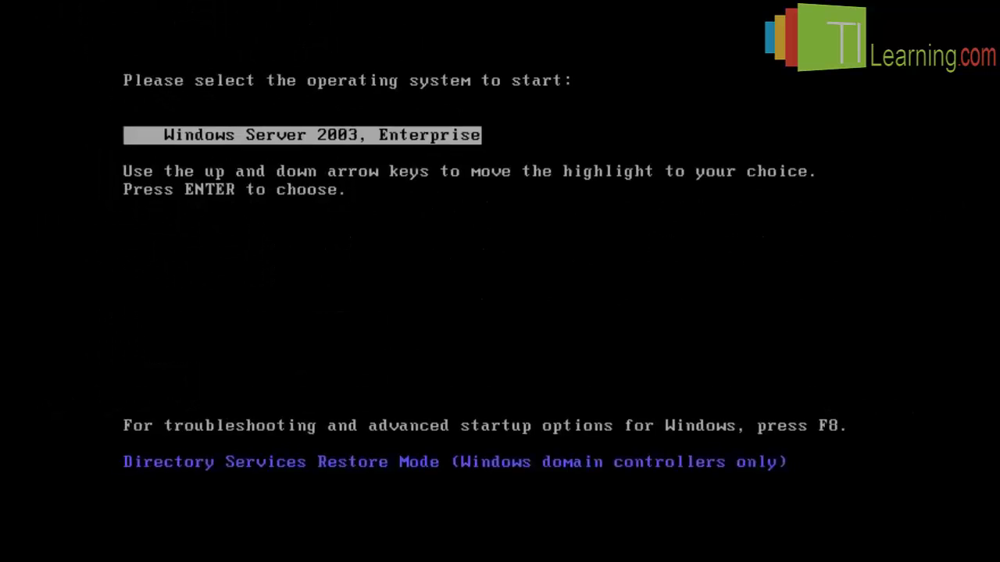
pyautogui.press('Return')
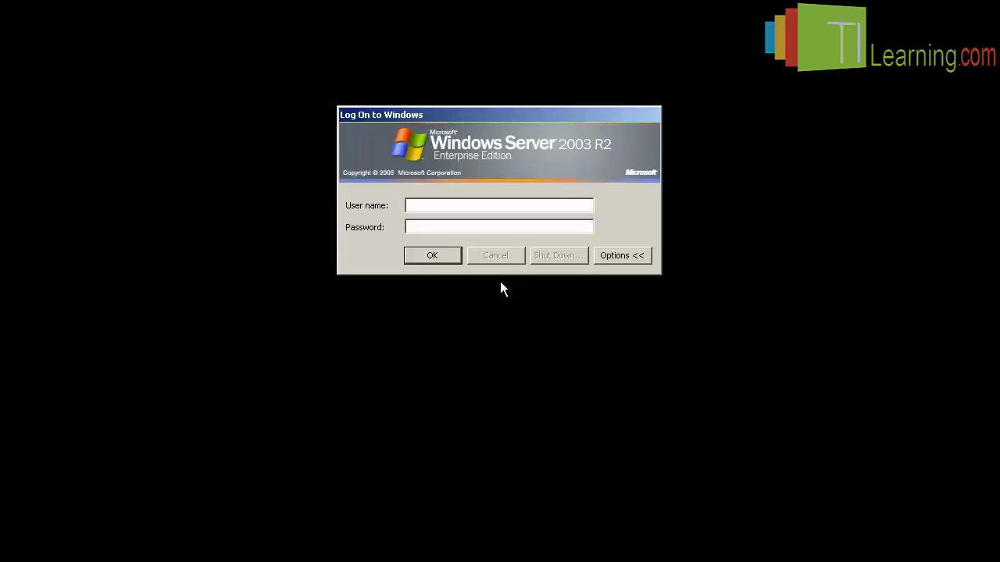
# Log on with the administrator account and password, then acknowledge the safe-mode notice.
pyautogui.click(534, 205)
pyautogui.write('administrato********')
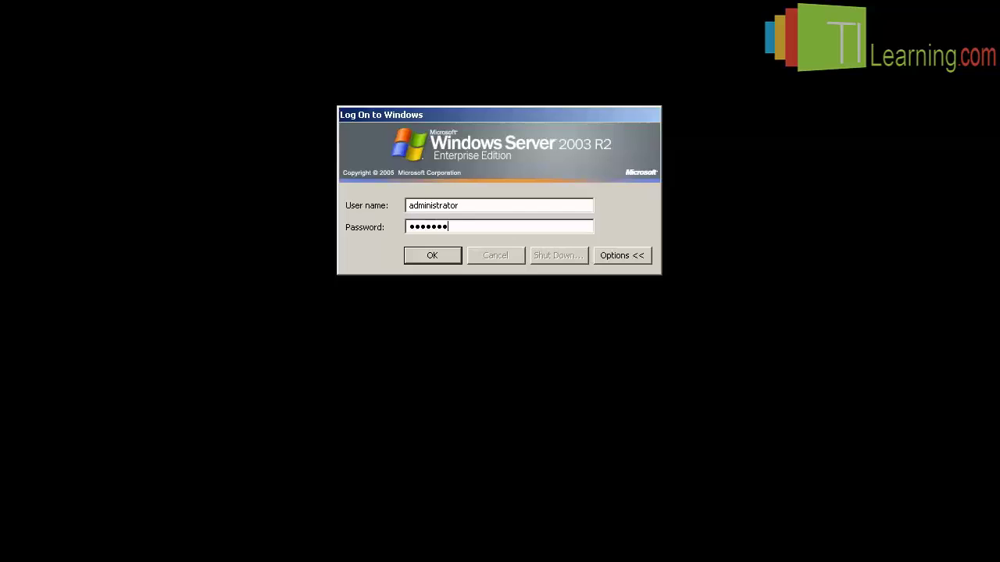
pyautogui.press('Return')
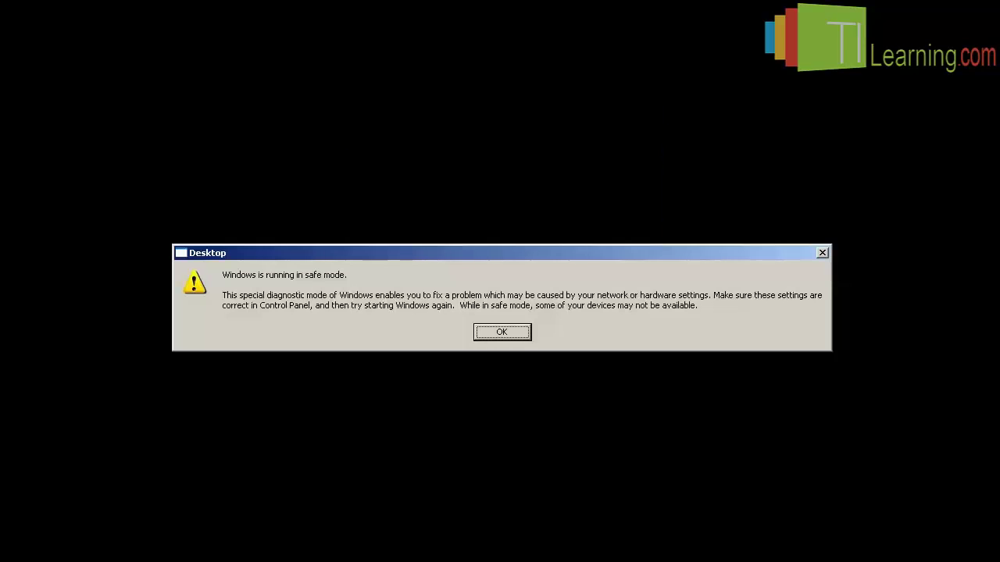
pyautogui.click(515, 332)
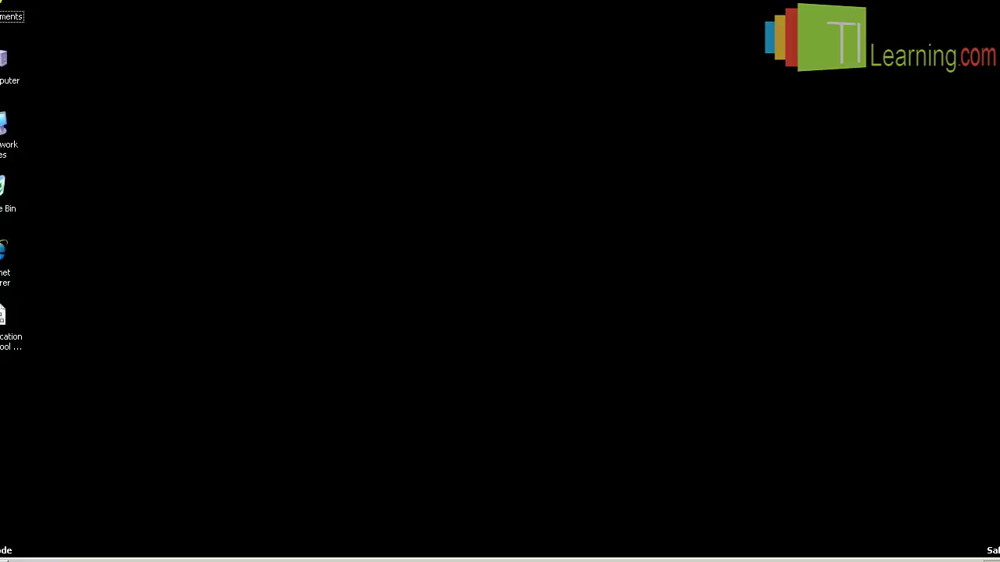
# Relaunch NTBACKUP.EXE from Run and switch it to Advanced Mode.
pyautogui.click(60, 553)
pyautogui.click(58, 495)
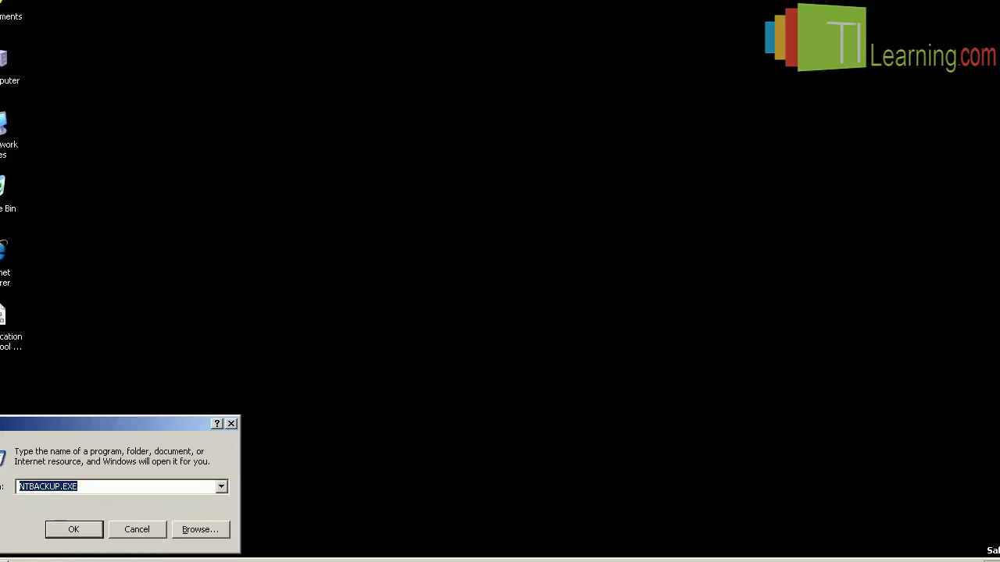
pyautogui.press('Return')
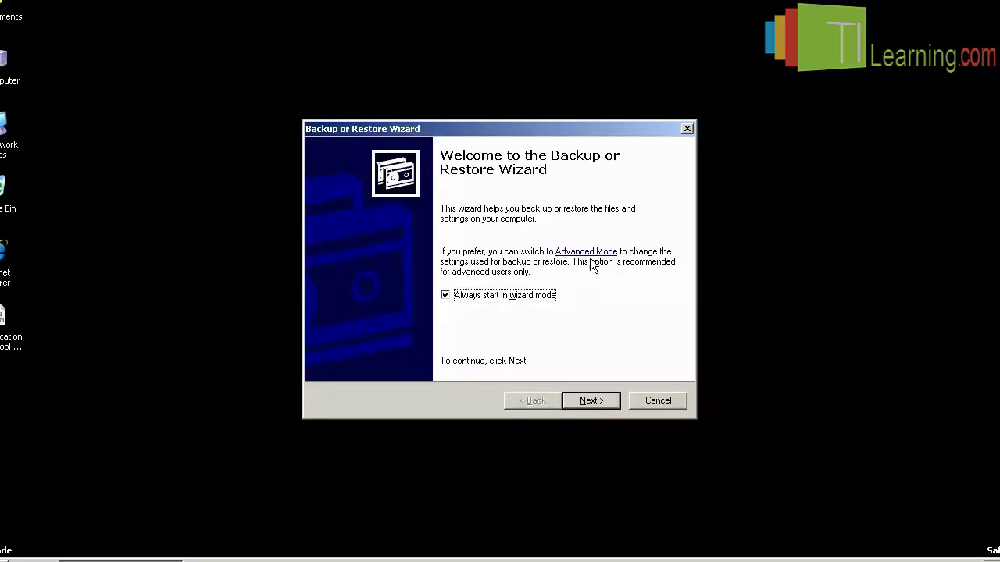
pyautogui.click(586, 251)
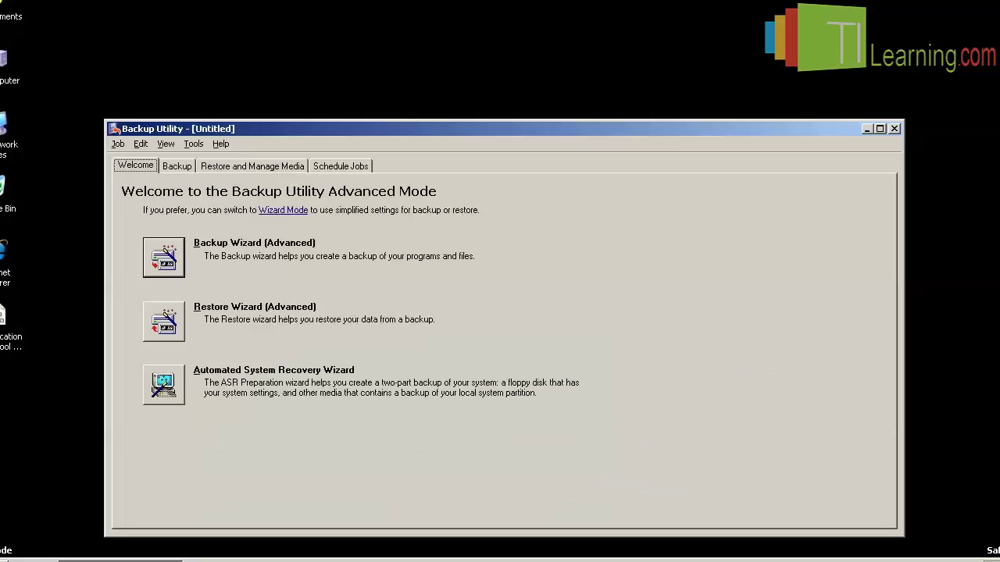
pyautogui.moveTo(348, 61); pyautogui.dragTo(348, 61)
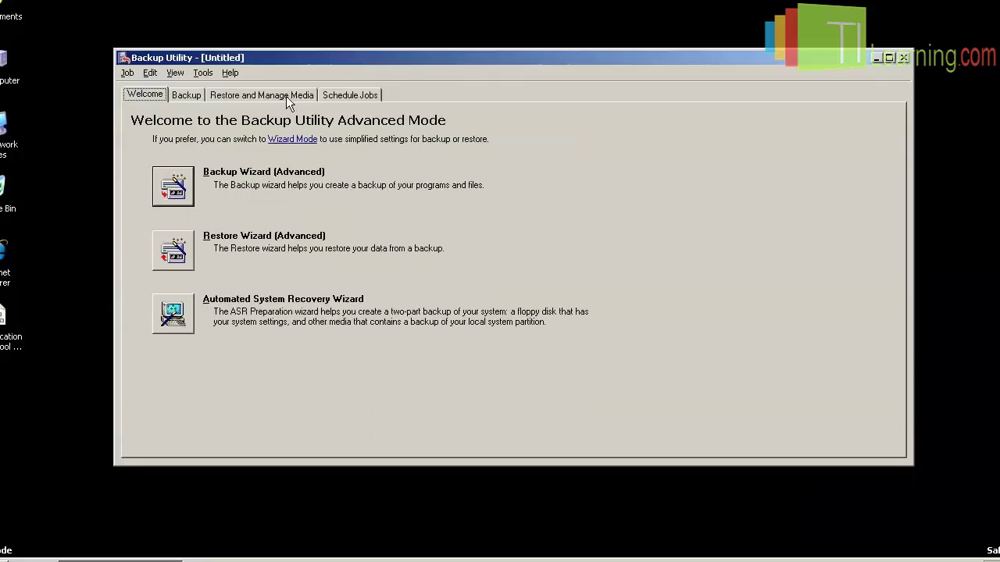
# Check System State from BACKUP_AD_1.bkp.bkf under Restore and Manage Media, restoring to Original location.
pyautogui.click(279, 96)
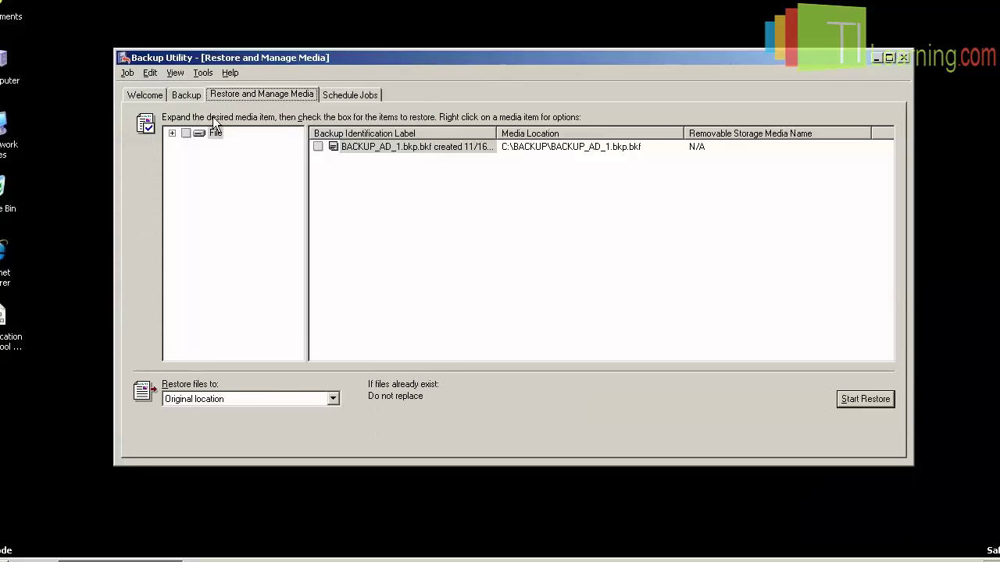
pyautogui.click(172, 133)
pyautogui.click(250, 146)
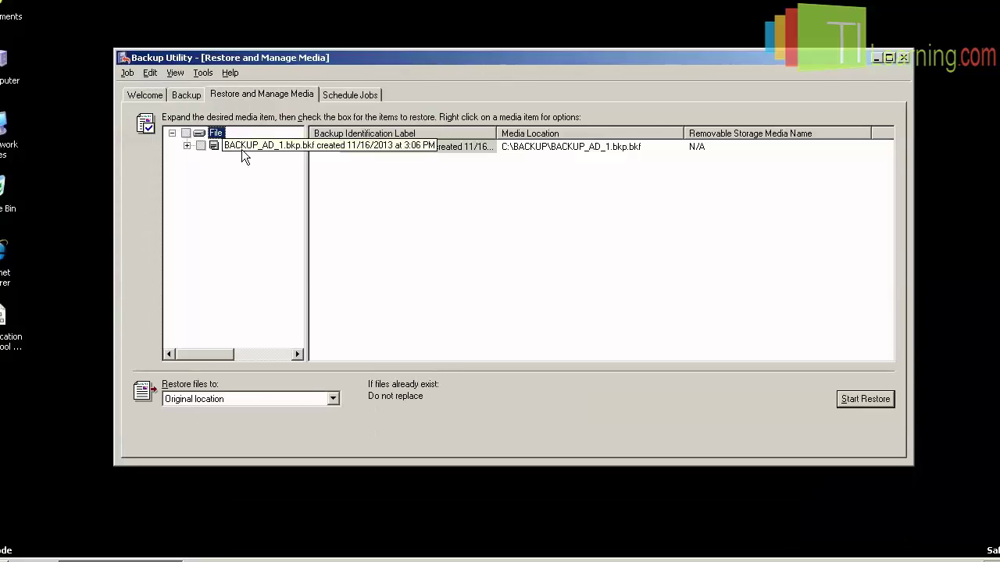
pyautogui.click(187, 146)
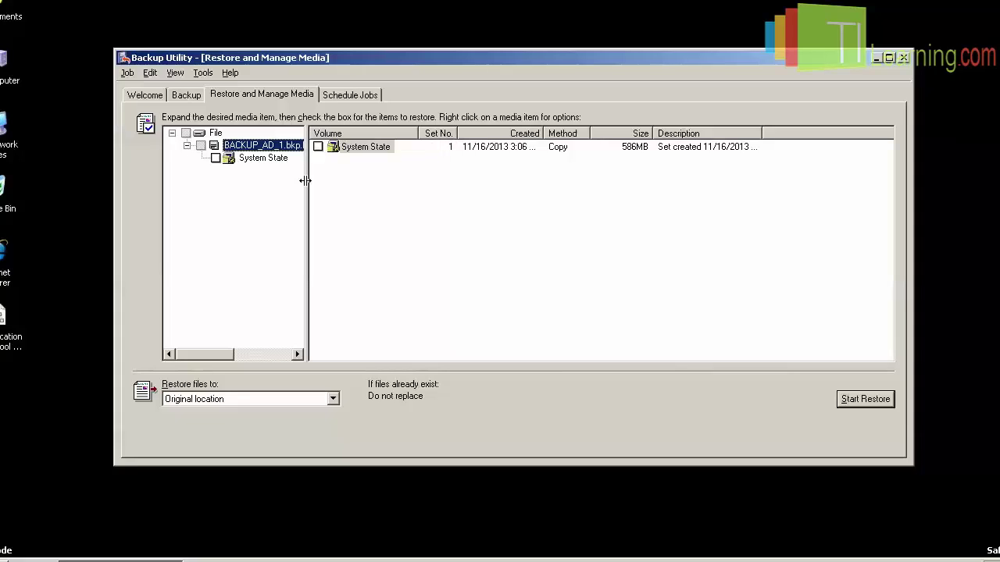
pyautogui.click(269, 159)
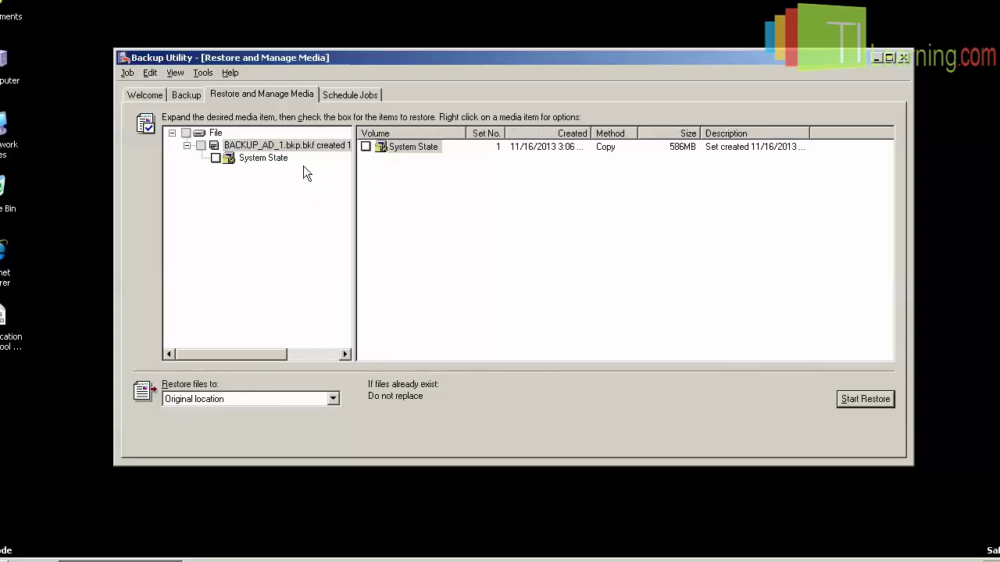
pyautogui.click(216, 157)
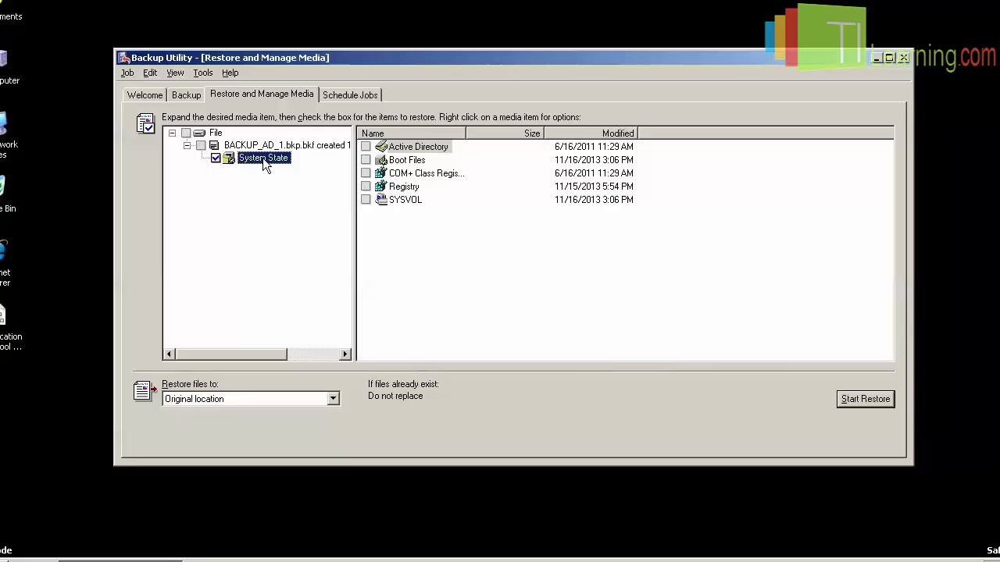
pyautogui.click(333, 399)
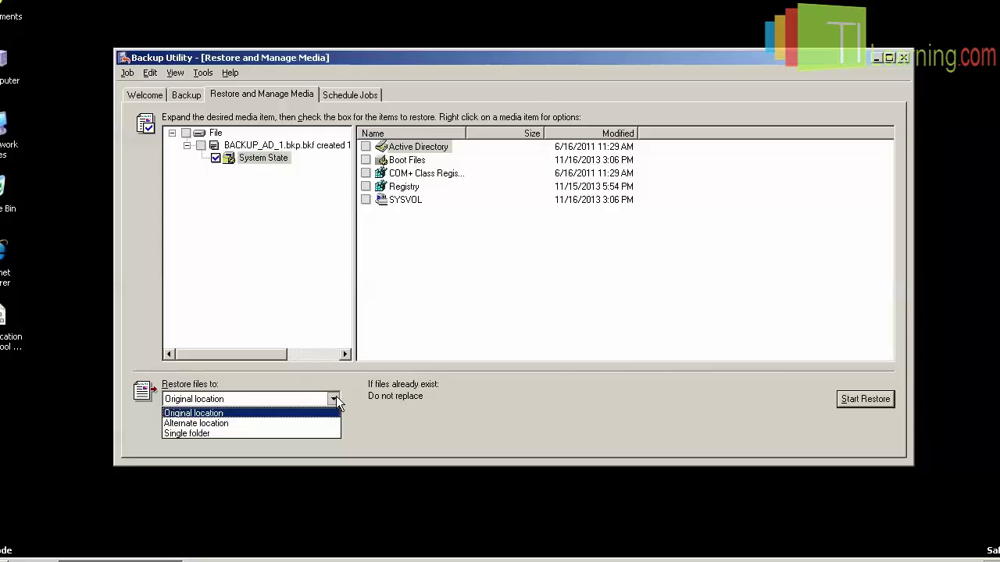
pyautogui.click(334, 399)
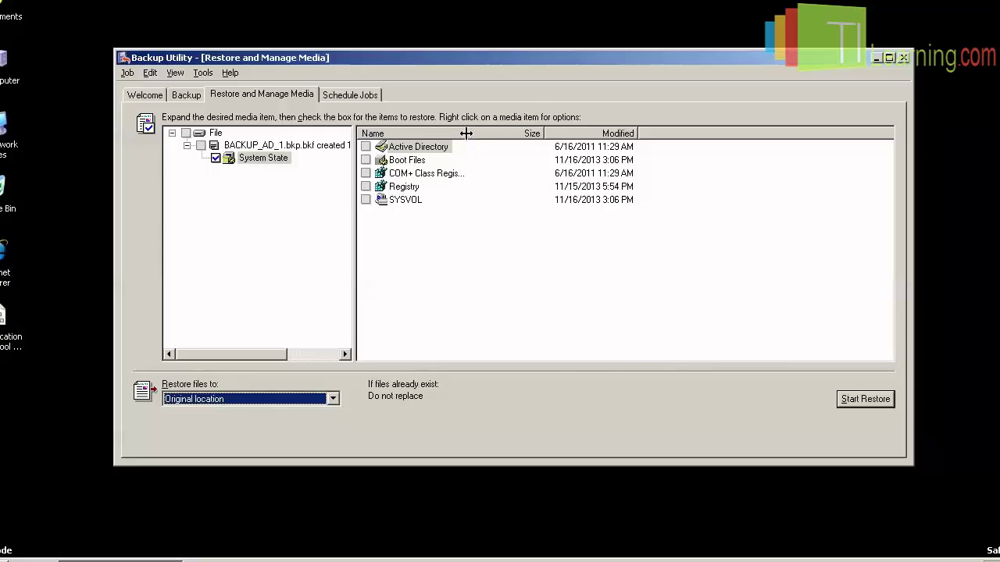
pyautogui.moveTo(466, 133); pyautogui.dragTo(476, 134)
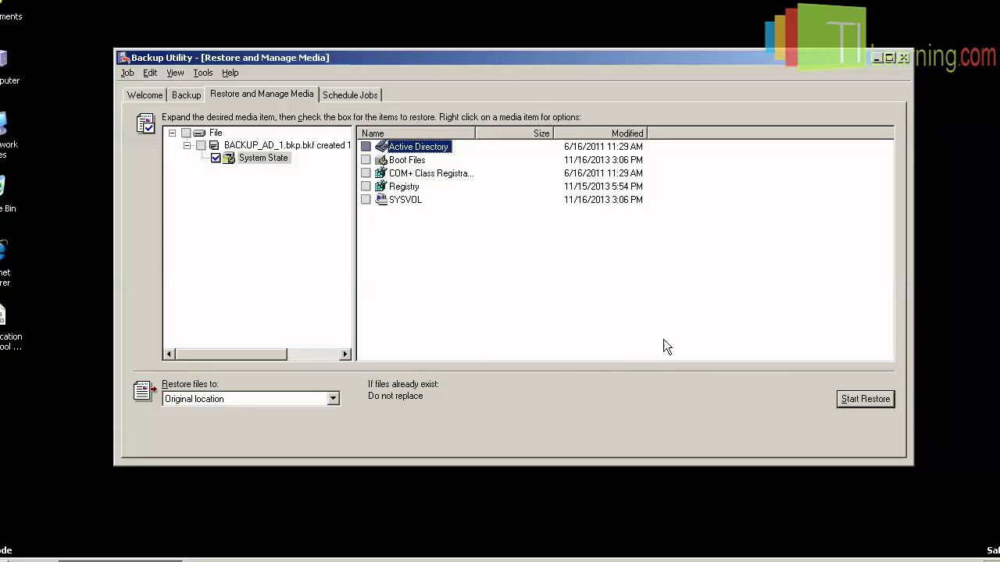
# Start the restore, accept the overwrite warning, and mark restored replicated data as primary for all replicas.
pyautogui.click(855, 399)
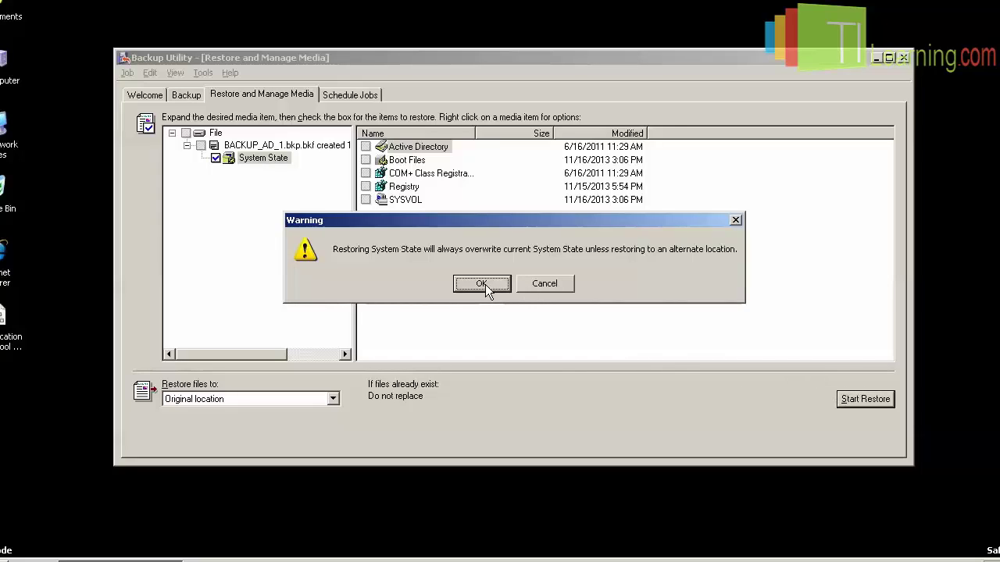
pyautogui.click(481, 284)
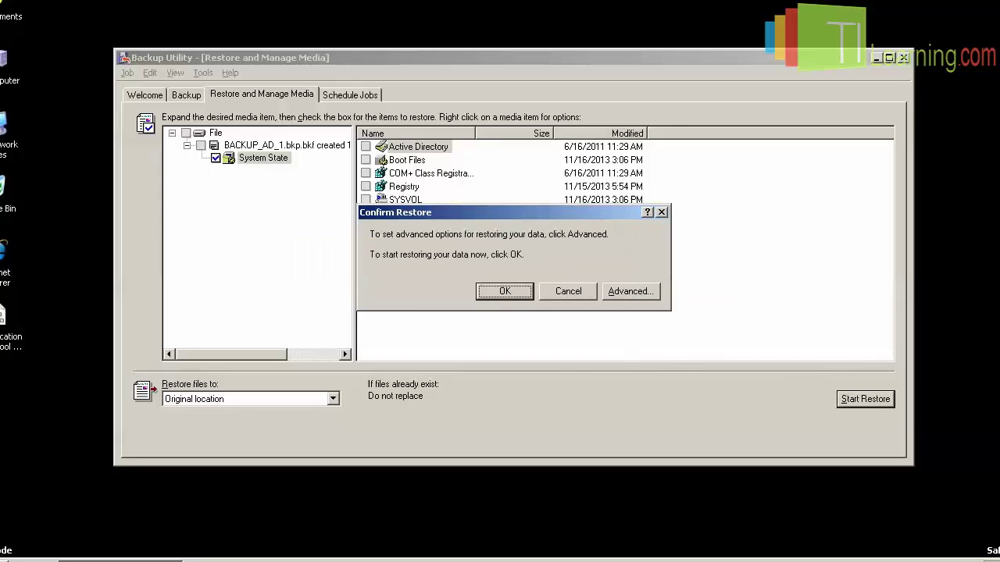
pyautogui.click(628, 292)
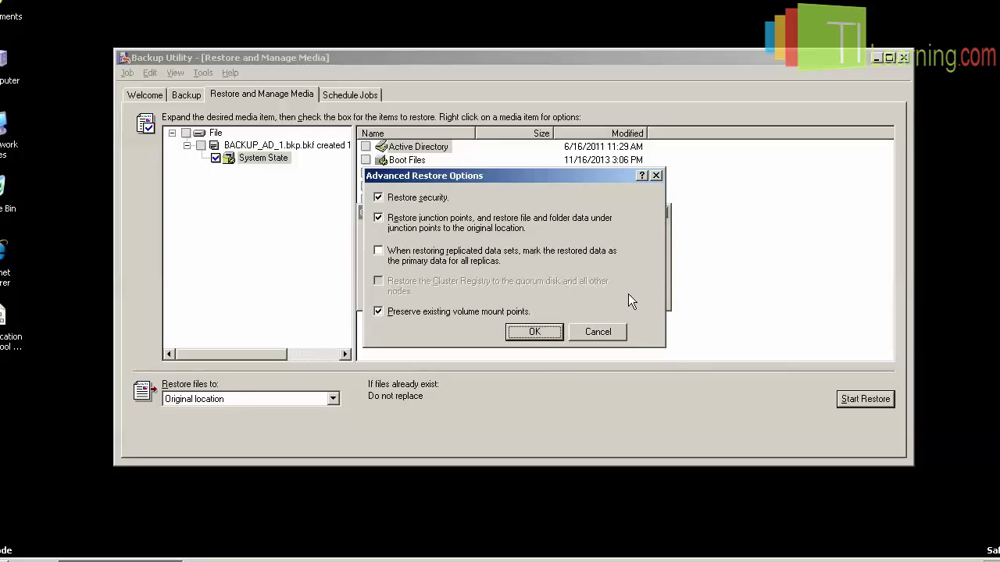
pyautogui.click(379, 251)
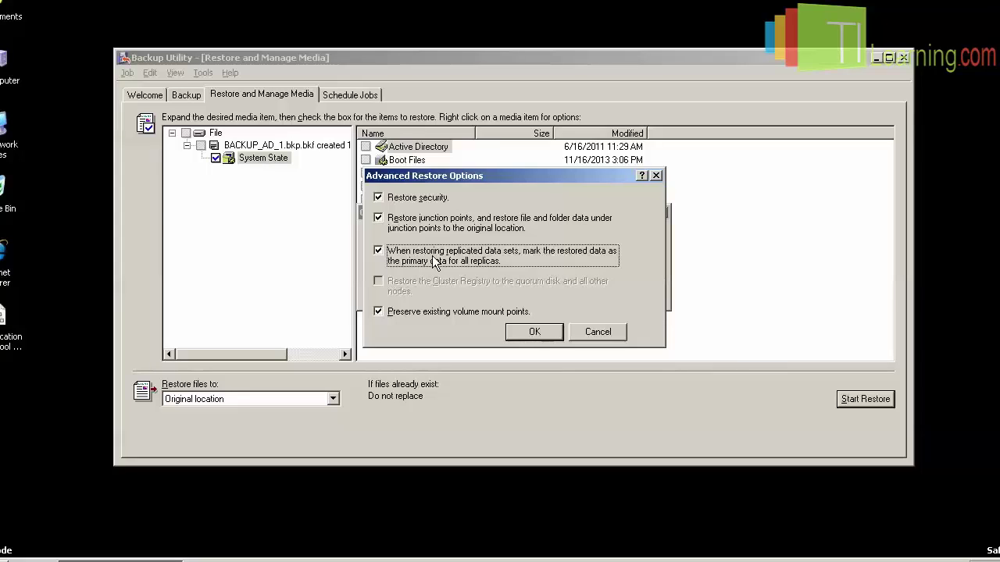
pyautogui.click(537, 331)
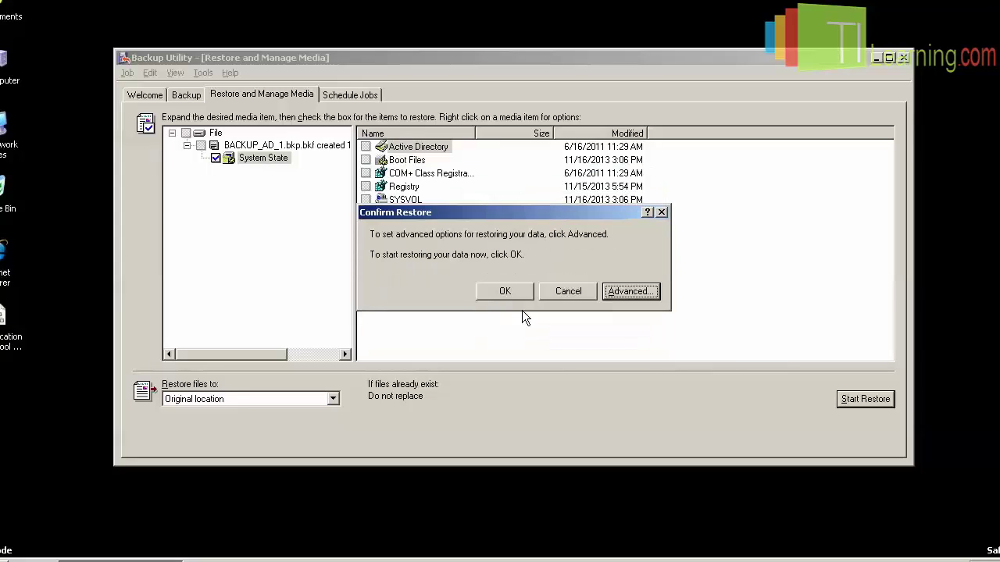
# Confirm the System State restore, close the finished report, and accept restarting the computer.
pyautogui.click(507, 290)
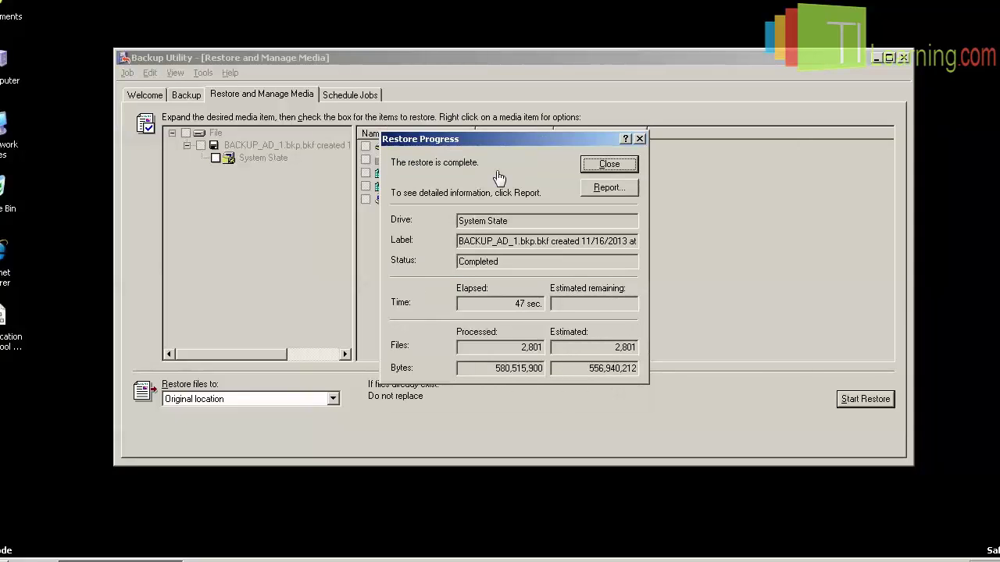
pyautogui.click(608, 166)
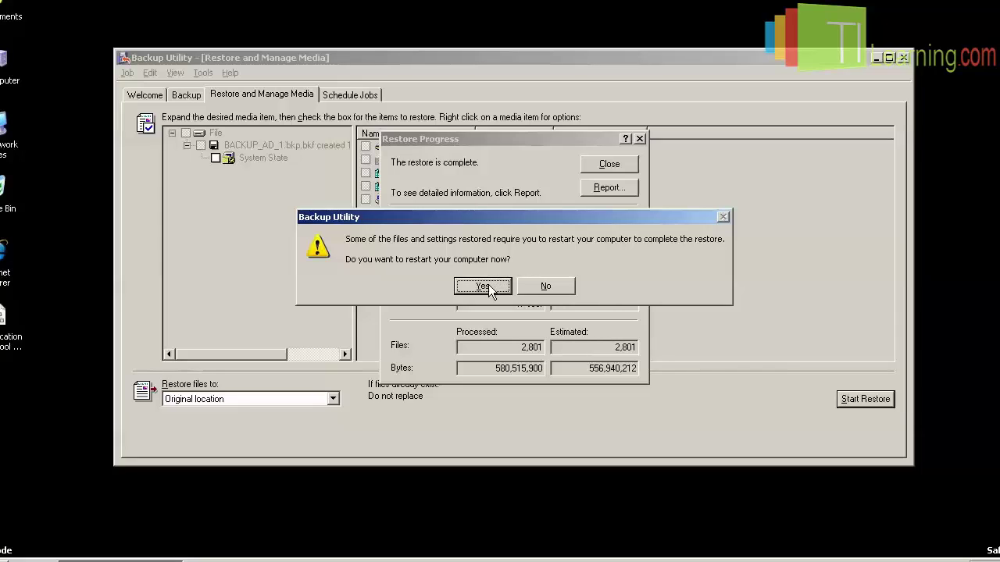
pyautogui.click(488, 286)
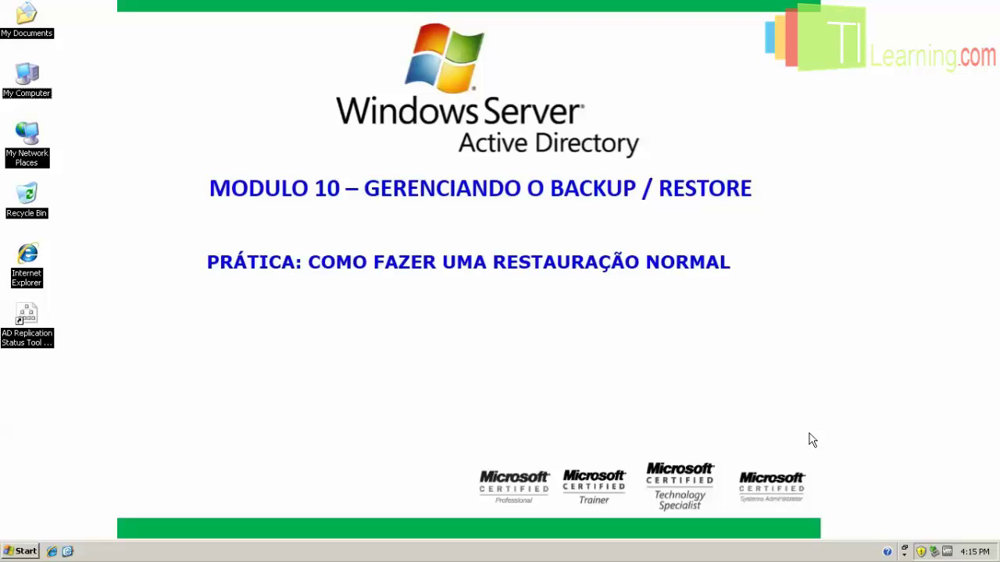
# Restart the server through Start > Shut Down with the Restart option.
pyautogui.click(22, 550)
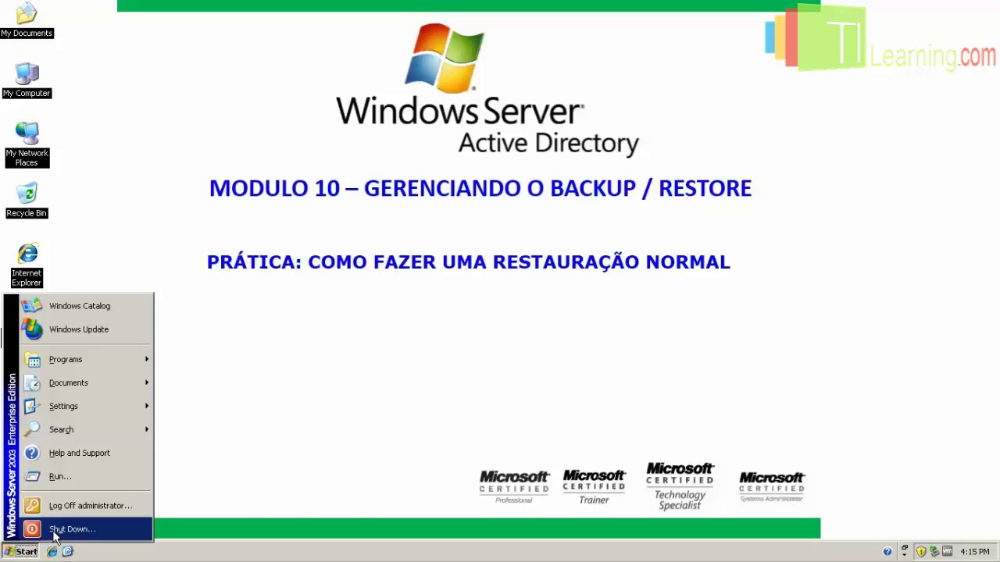
pyautogui.click(54, 533)
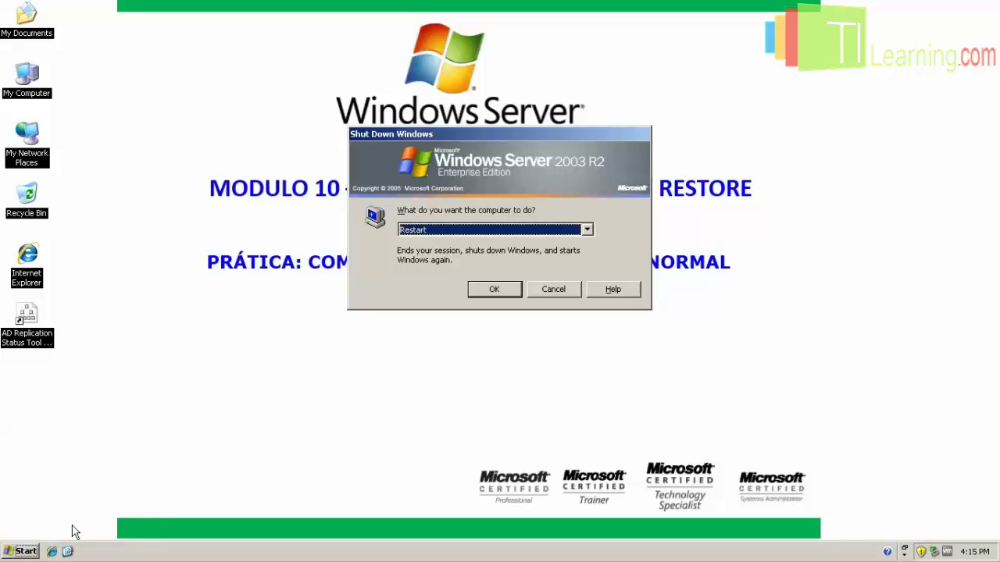
pyautogui.click(492, 289)
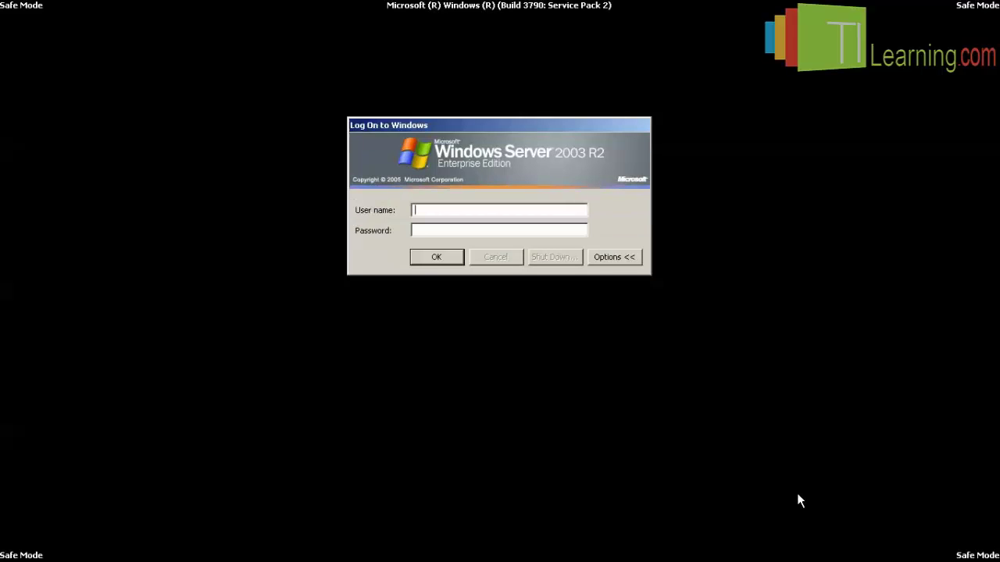
# Log on in Safe Mode as administrator with the account password and dismiss the Safe Mode notice.
pyautogui.write('administrator')
pyautogui.press('Tab')
pyautogui.write('P@ssw0rd')
pyautogui.press('Return')
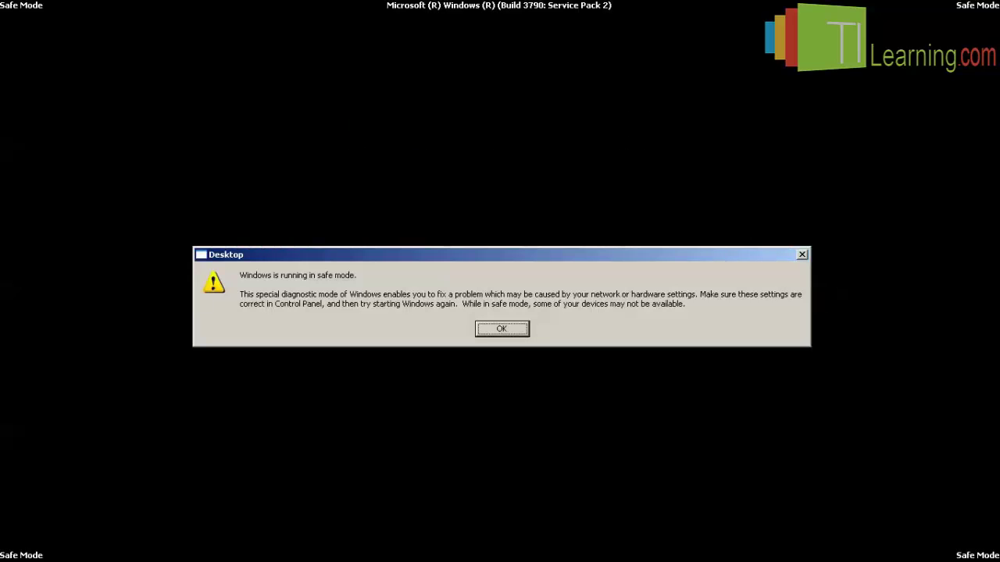
pyautogui.click(520, 326)
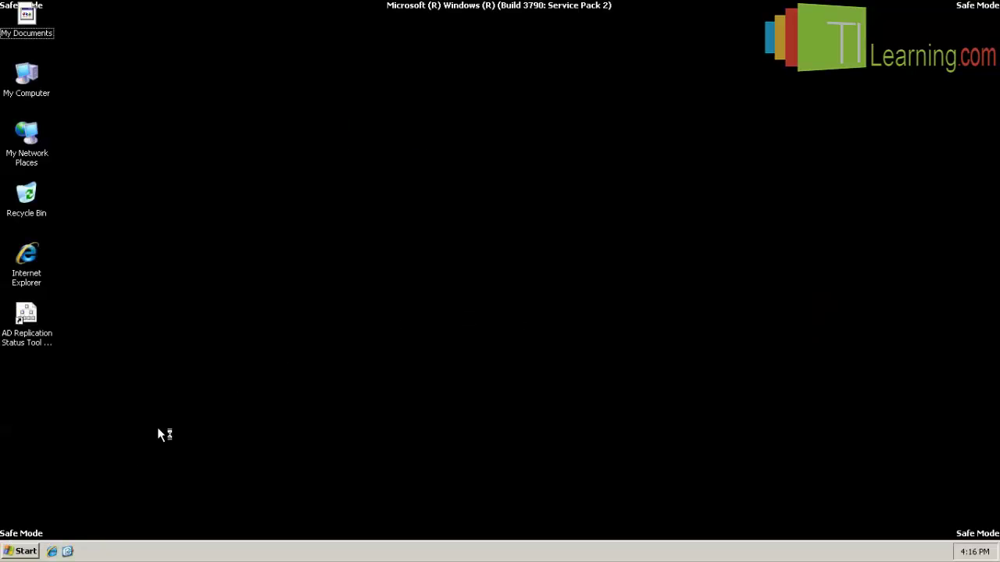
# Launch NTBACKUP.EXE from the Run box.
pyautogui.click(21, 551)
pyautogui.click(115, 474)
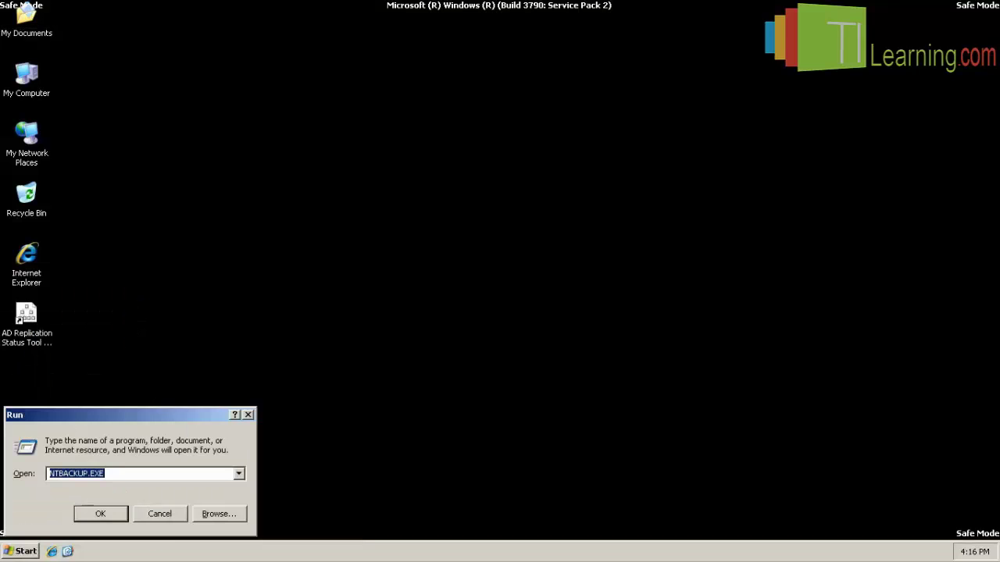
pyautogui.click(100, 515)
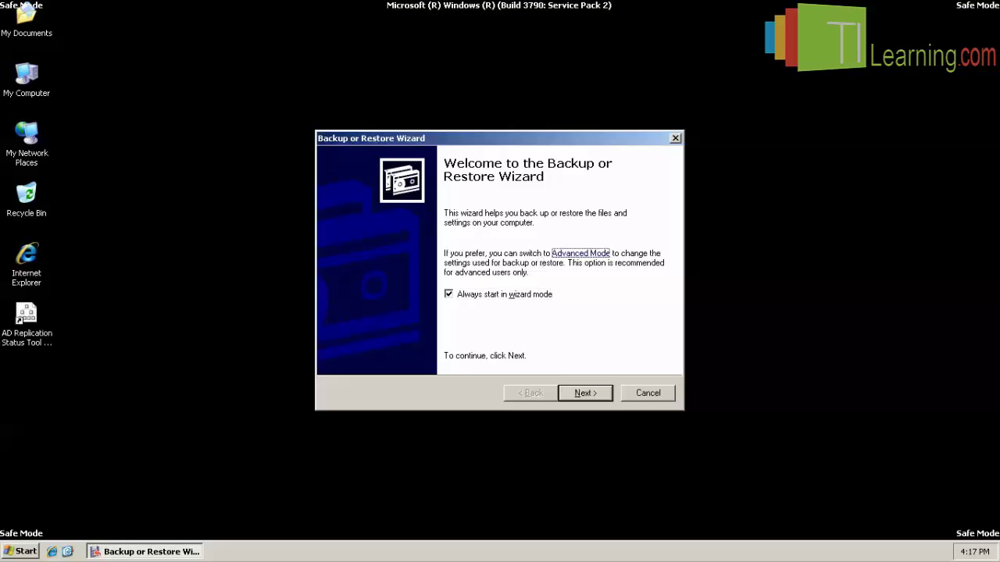
# In advanced mode's restore view, expand the BACKUP_AD_1 backup and check System State.
pyautogui.click(580, 253)
pyautogui.click(237, 175)
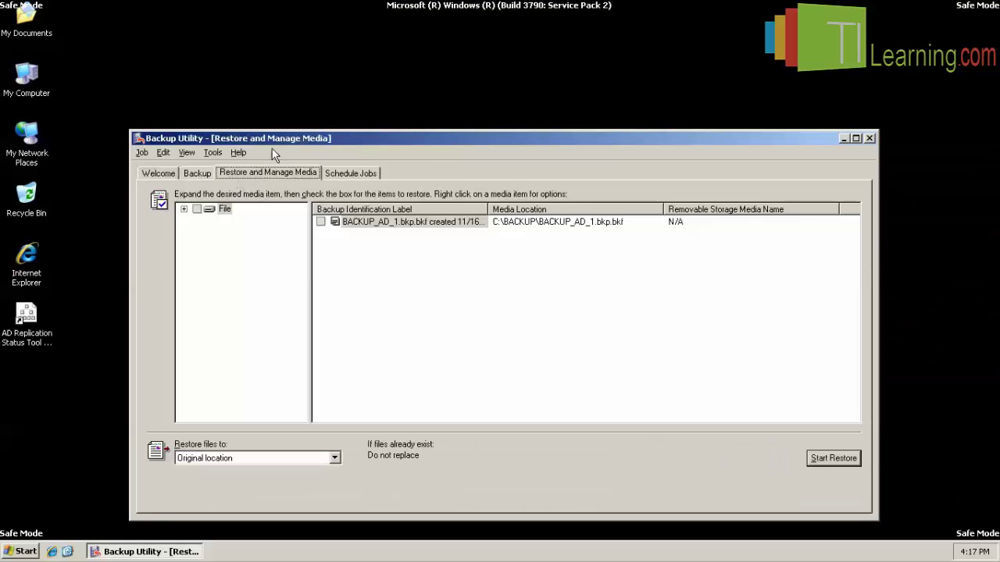
pyautogui.moveTo(290, 138); pyautogui.dragTo(338, 79)
pyautogui.click(231, 150)
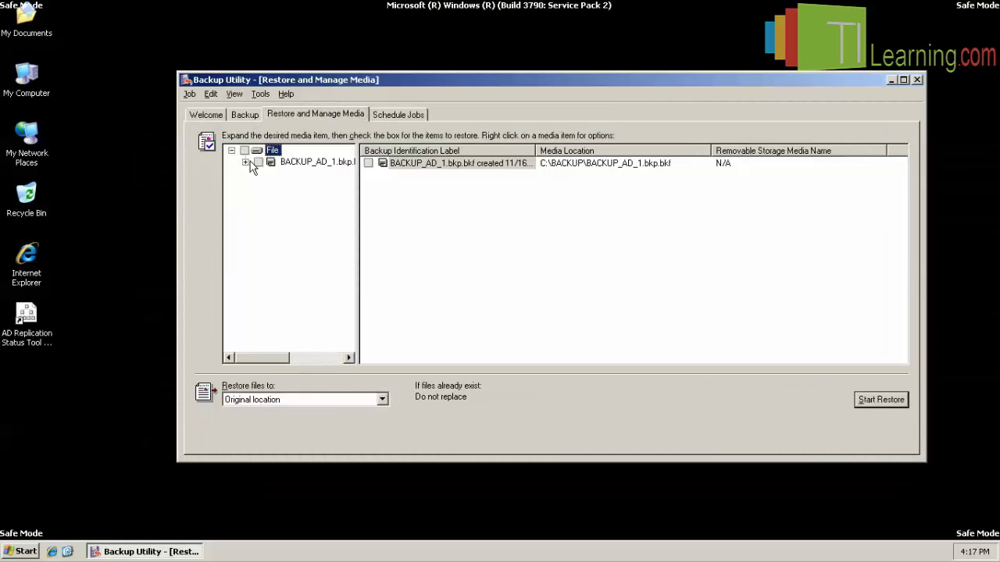
pyautogui.doubleClick(284, 164)
pyautogui.click(314, 173)
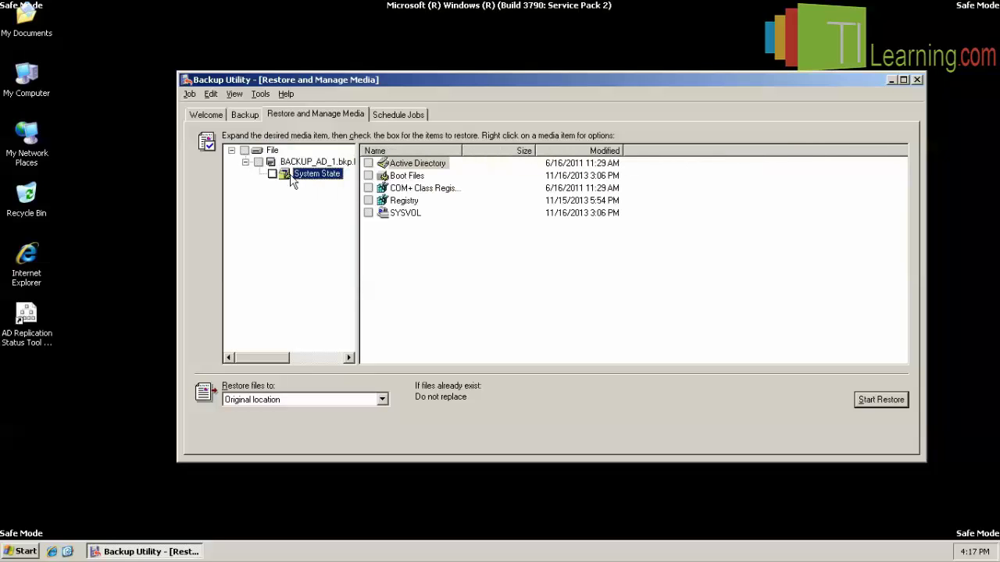
pyautogui.click(273, 173)
# Start the System State restore, accept the overwrite warning, and confirm the Advanced restore options.
pyautogui.click(878, 401)
pyautogui.click(535, 293)
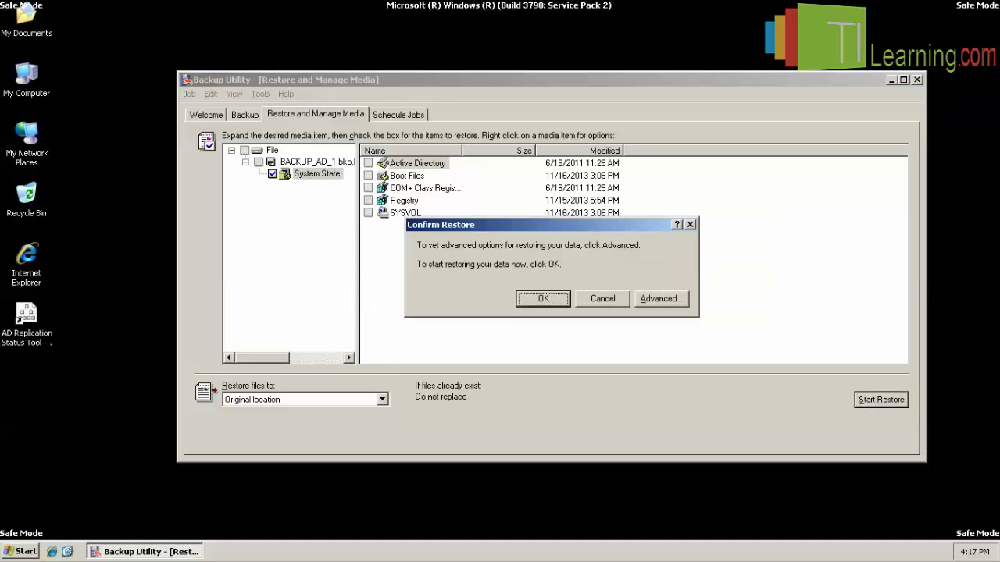
pyautogui.click(672, 300)
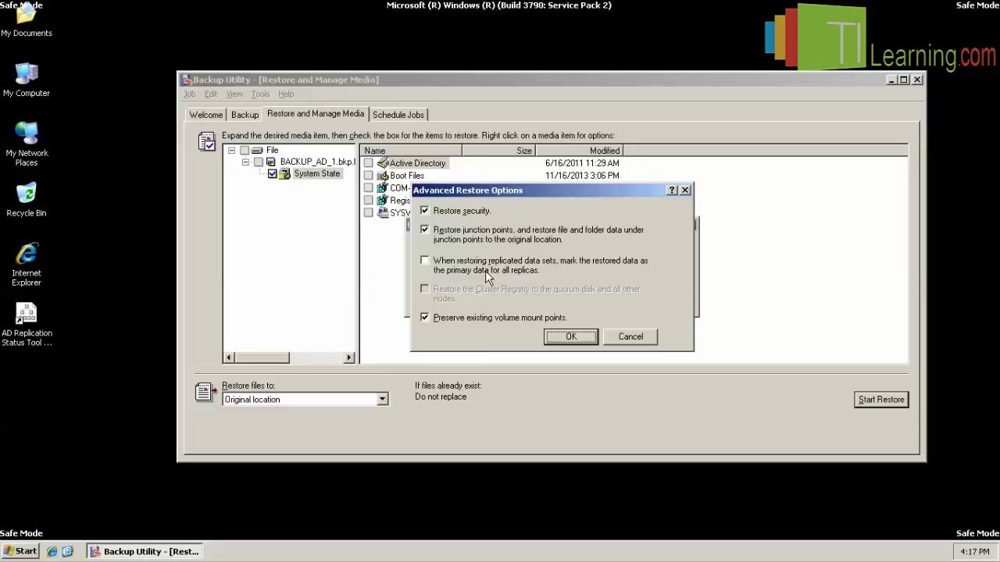
pyautogui.click(562, 339)
# Run the System State restore to completion, close the report, and restart the server.
pyautogui.click(537, 300)
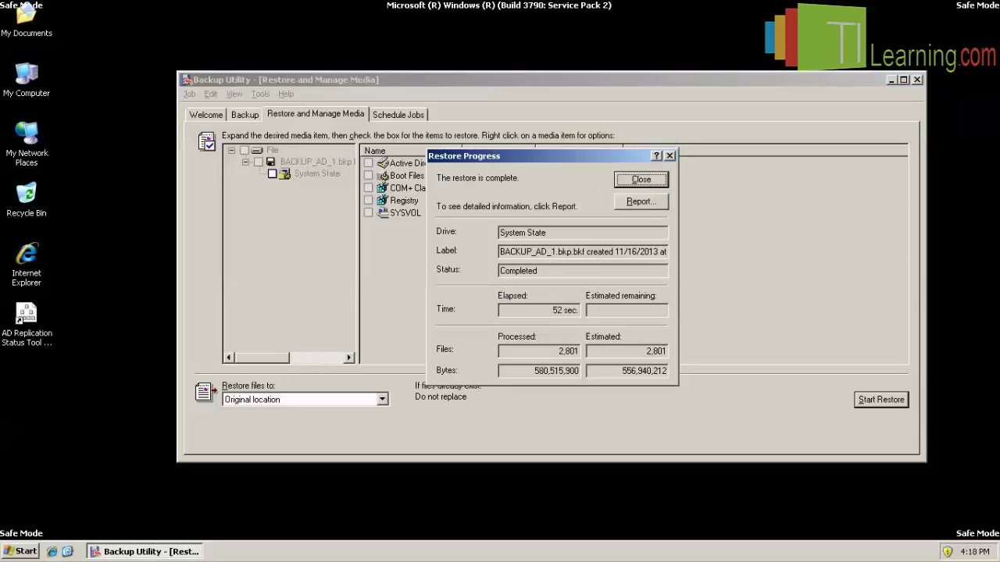
pyautogui.click(631, 182)
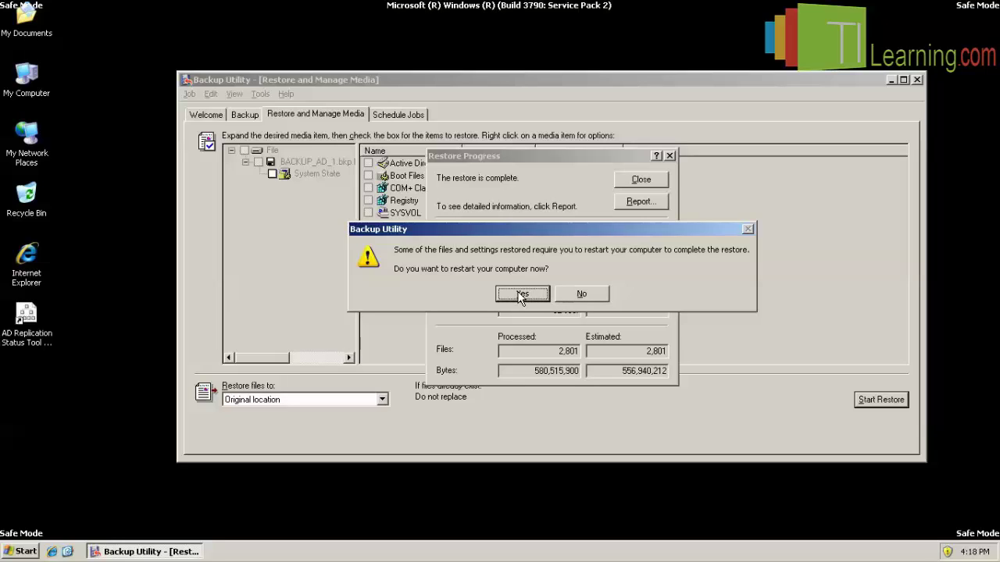
pyautogui.click(521, 295)
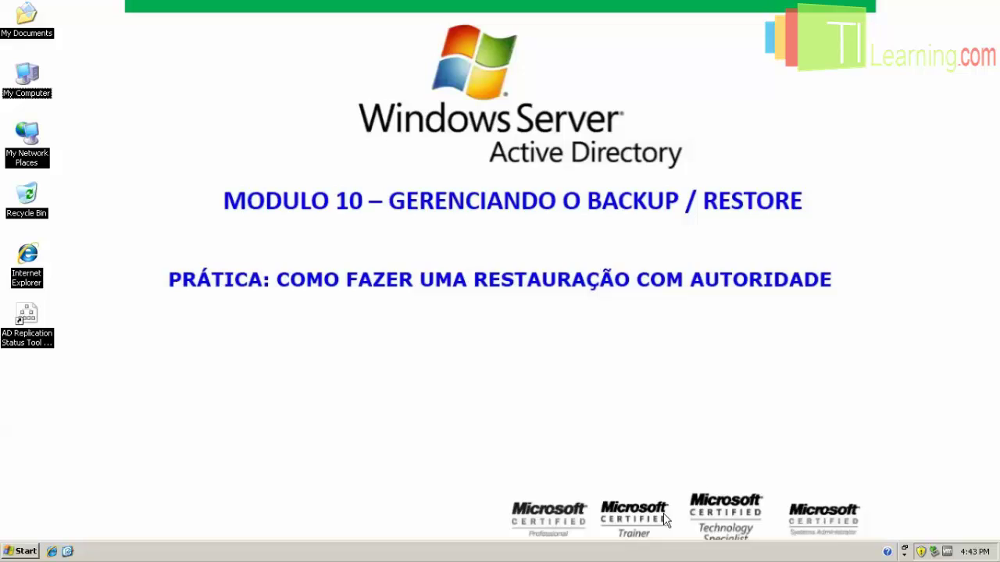
# Open Active Directory Users and Computers via dsa.msc and maximize it.
pyautogui.click(18, 553)
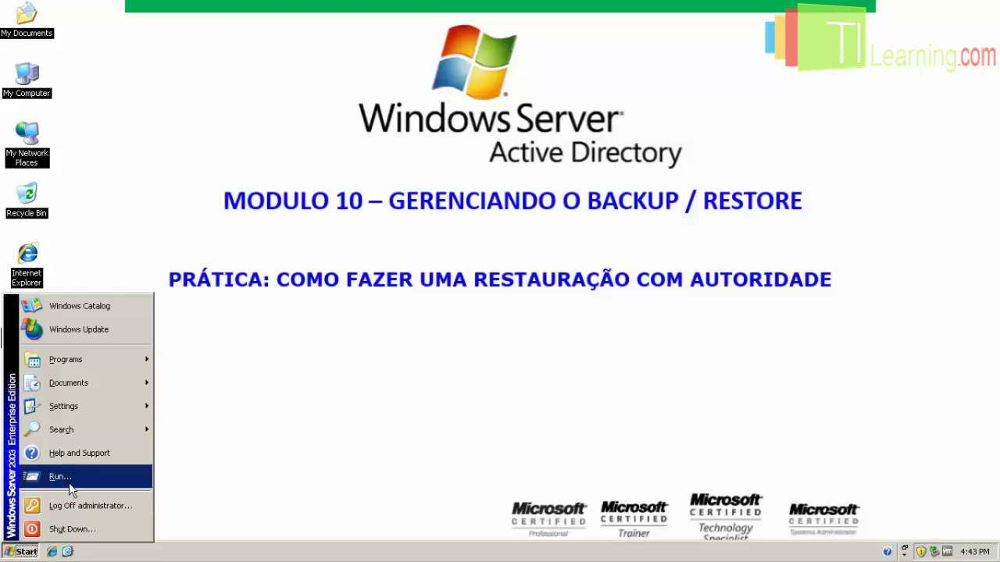
pyautogui.click(68, 482)
pyautogui.write('dsa.msc')
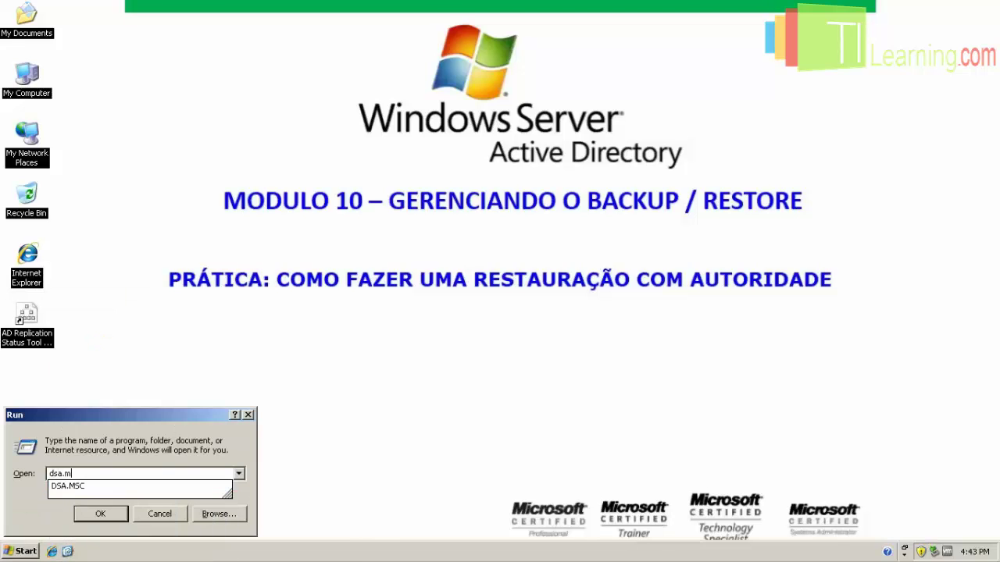
pyautogui.press('Return')
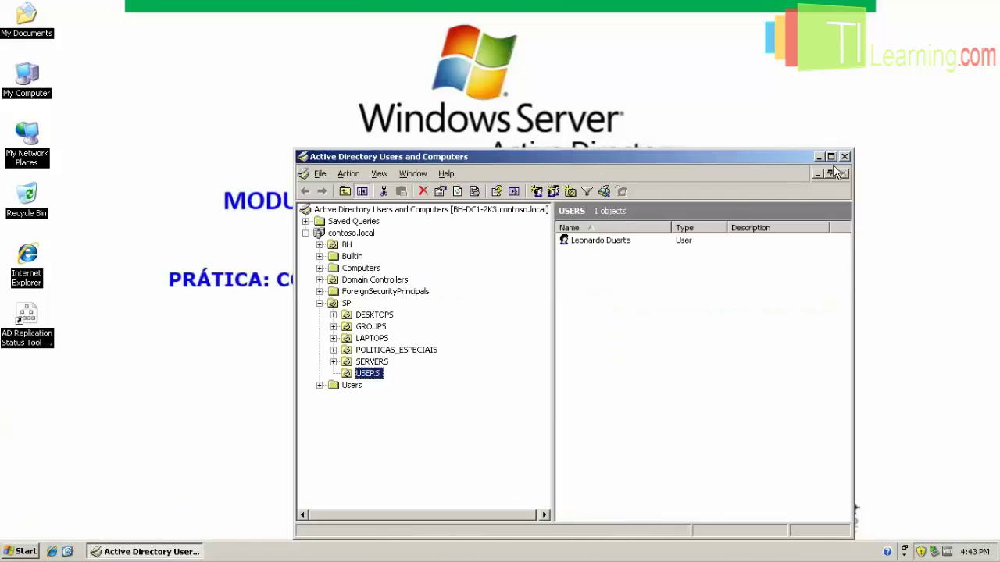
pyautogui.click(829, 157)
# Create the organizational unit TESTE under contoso.local.
pyautogui.rightClick(65, 84)
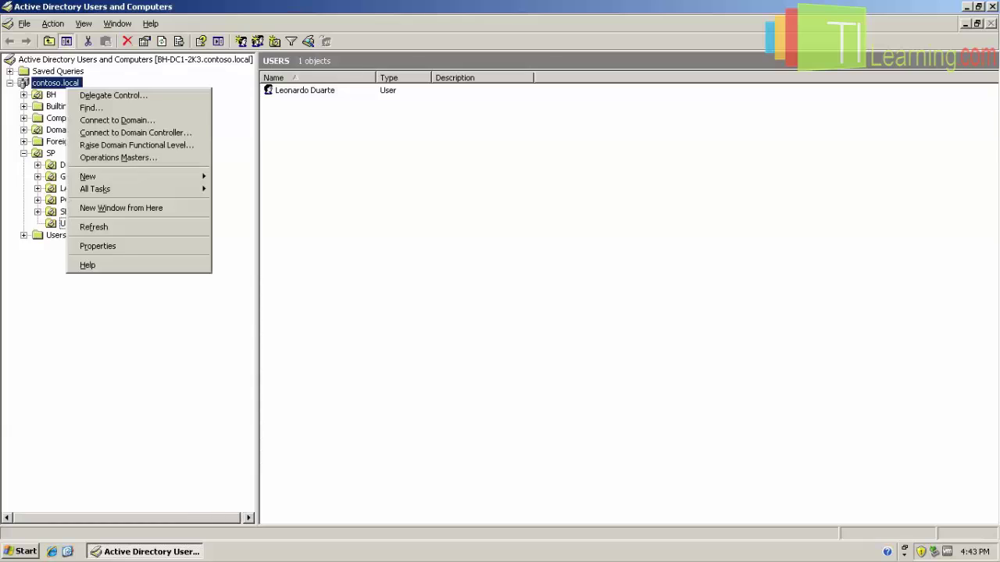
pyautogui.moveTo(134, 182)
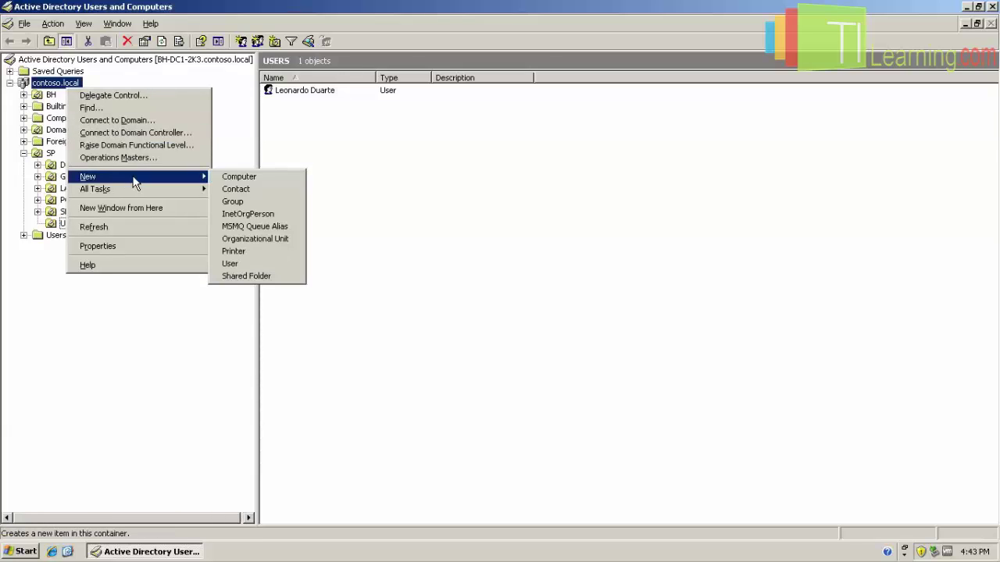
pyautogui.click(254, 239)
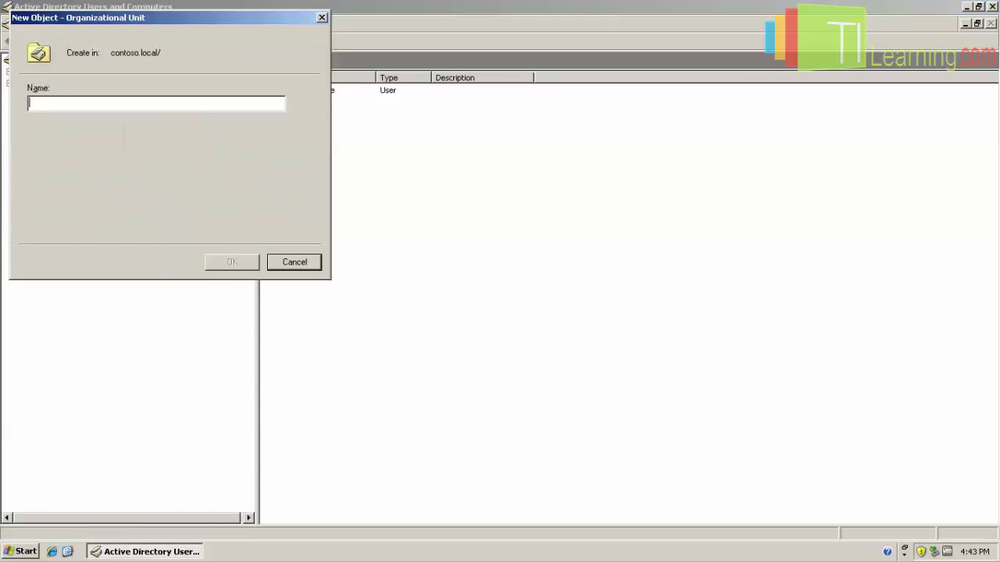
pyautogui.write('OU')
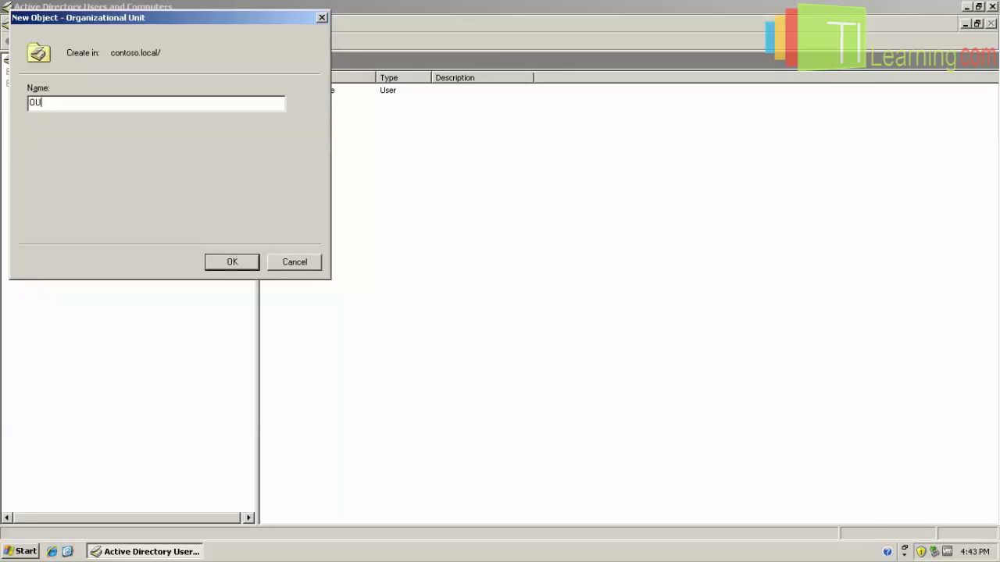
pyautogui.press('BackSpace')
pyautogui.press('BackSpace')
pyautogui.write('TESTE')
pyautogui.click(232, 262)
# Start a new user in the TESTE unit named TESTE with logon name teste.
pyautogui.rightClick(57, 247)
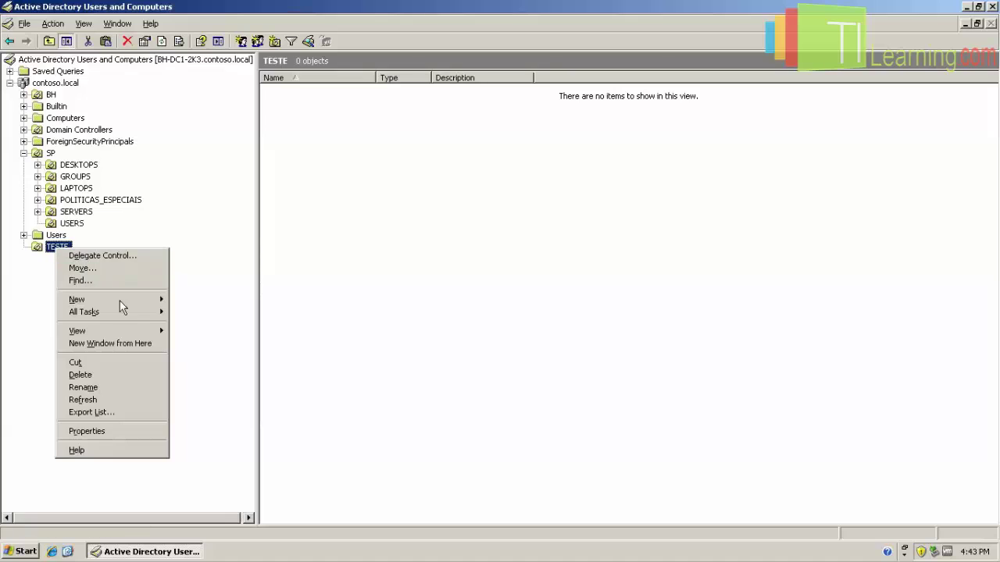
pyautogui.moveTo(121, 301)
pyautogui.click(248, 386)
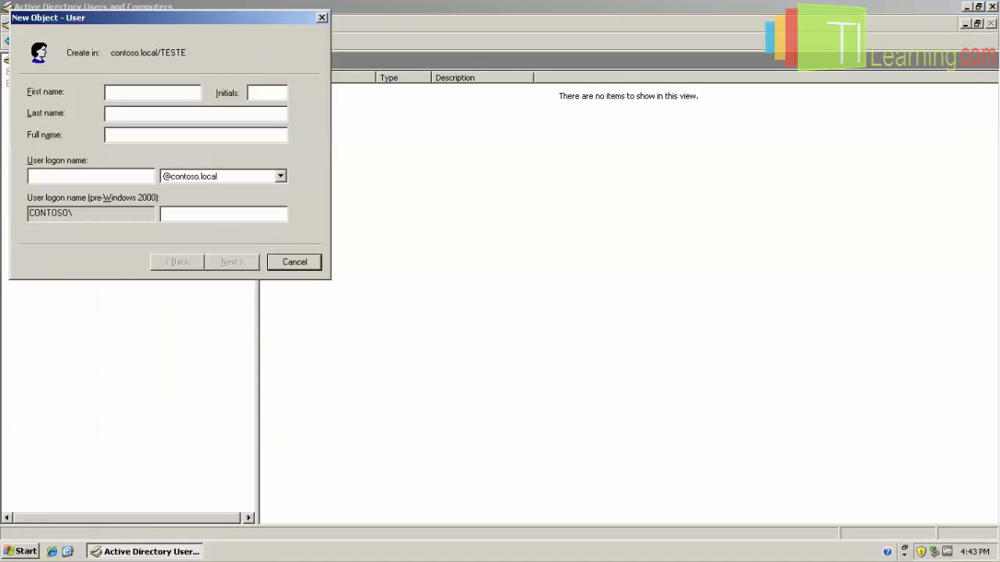
pyautogui.write('TESTE')
pyautogui.press('Tab')
pyautogui.press('Tab')
pyautogui.press('Tab')
pyautogui.press('Tab')
pyautogui.write('teste')
pyautogui.press('Return')
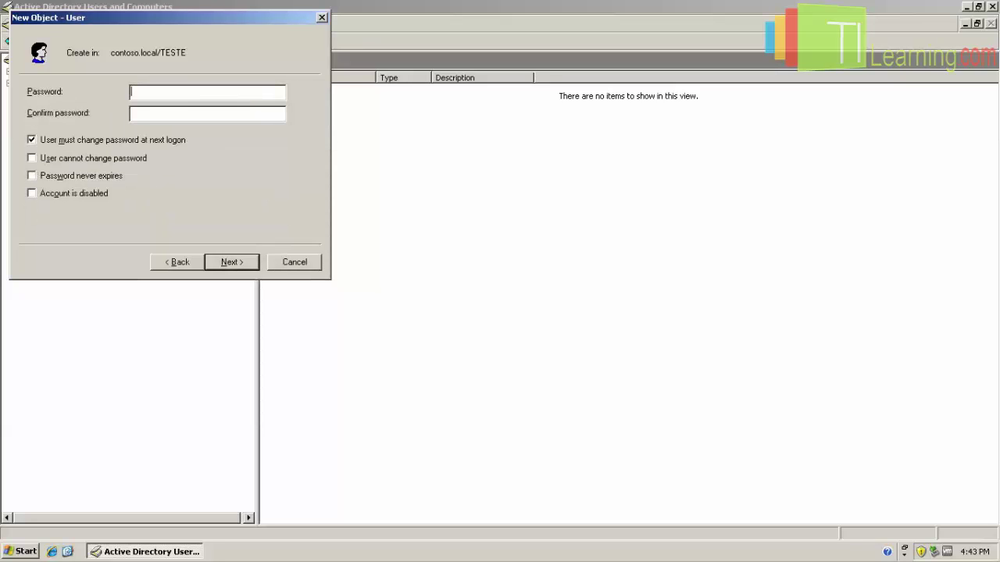
# Set the user's password, clear must-change-at-logon, enable Password never expires, and finish.
pyautogui.write('••••••••••')
pyautogui.press('Tab')
pyautogui.press('capslock')
pyautogui.write('••••••••••')
pyautogui.click(31, 140)
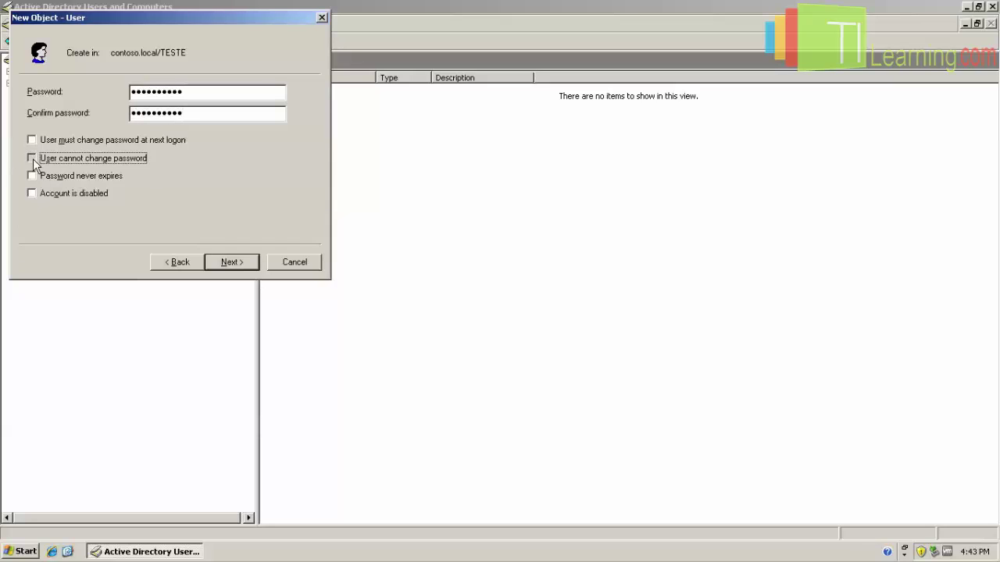
pyautogui.click(31, 176)
pyautogui.click(231, 262)
pyautogui.click(231, 262)
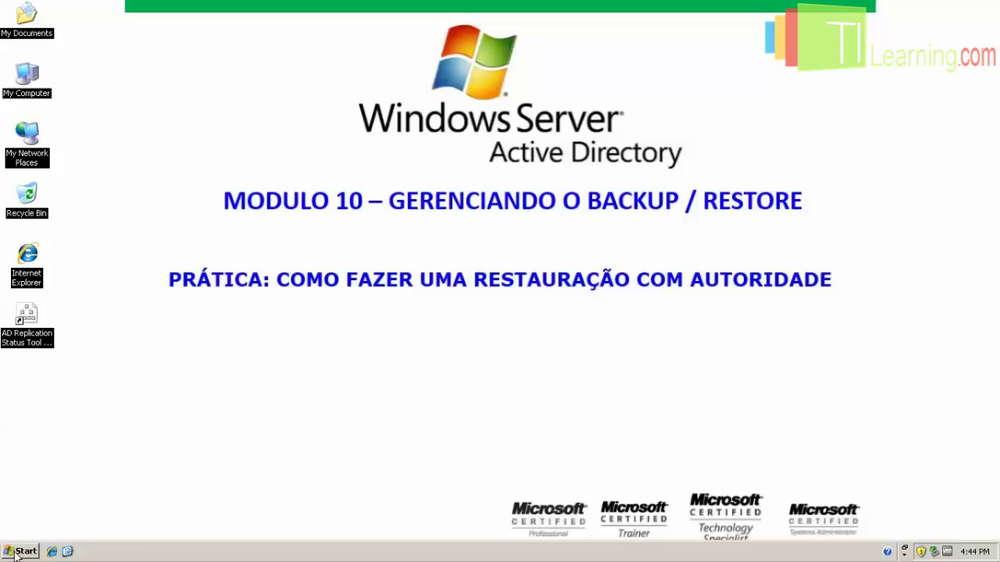
# Launch NTBACKUP.EXE from the Run box.
pyautogui.click(18, 552)
pyautogui.click(60, 476)
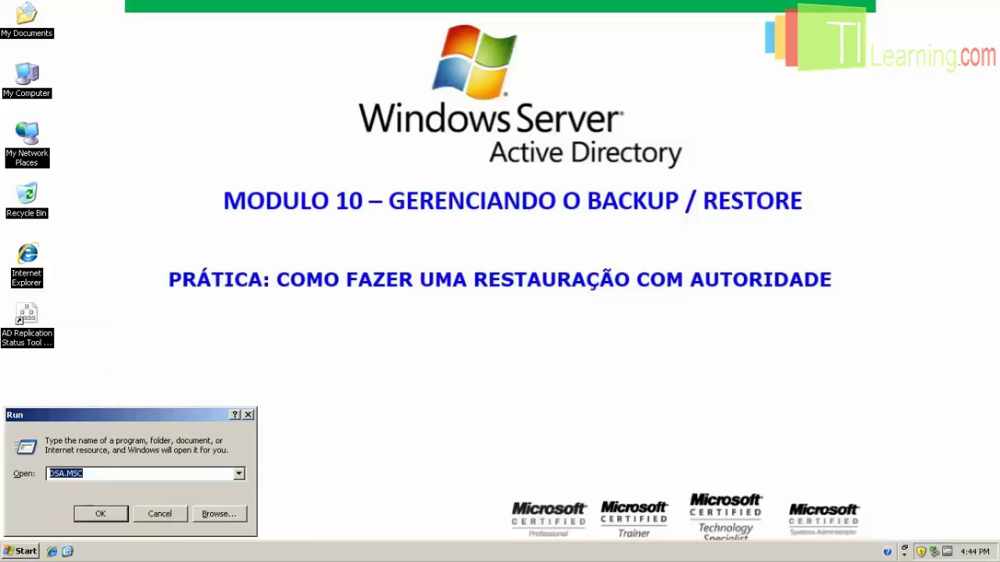
pyautogui.write('nt')
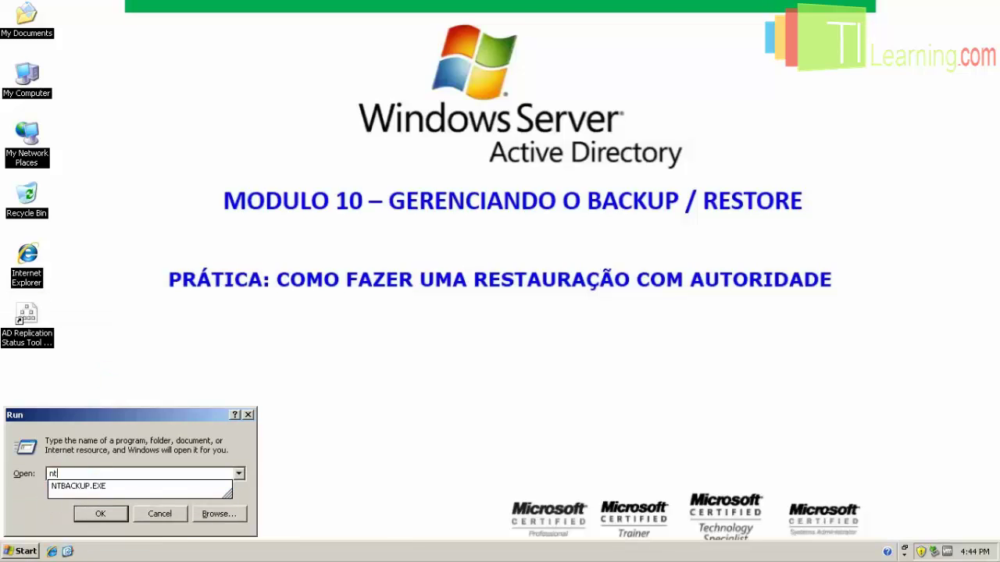
pyautogui.press('Down')
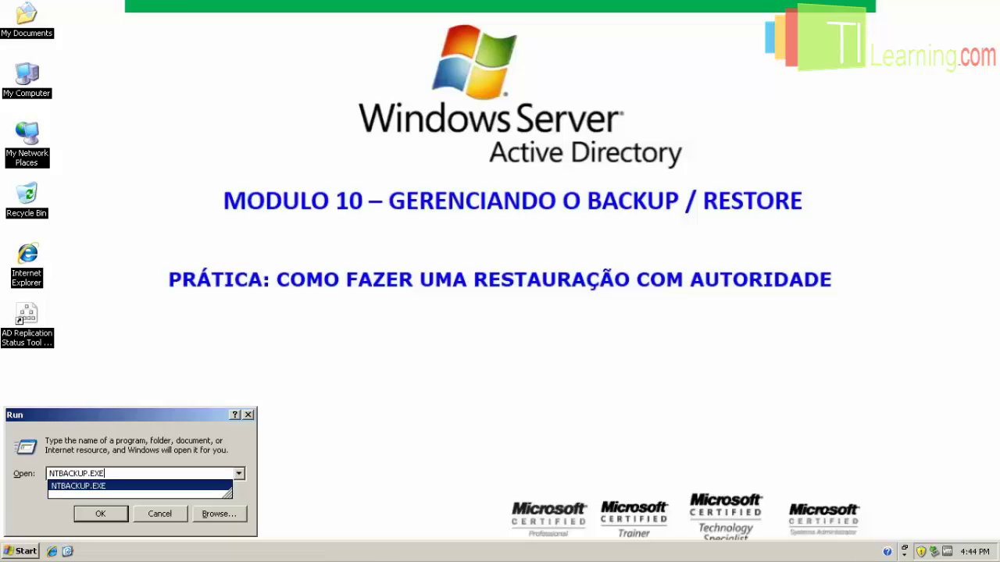
pyautogui.press('Return')
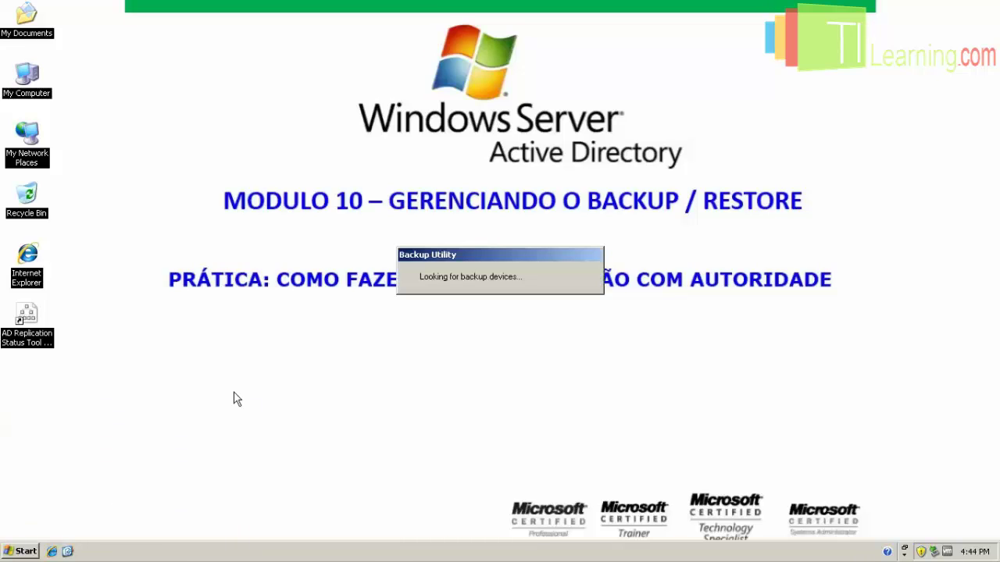
# In advanced mode, select System State and set the backup file name to BACKUP_OU.
pyautogui.click(574, 255)
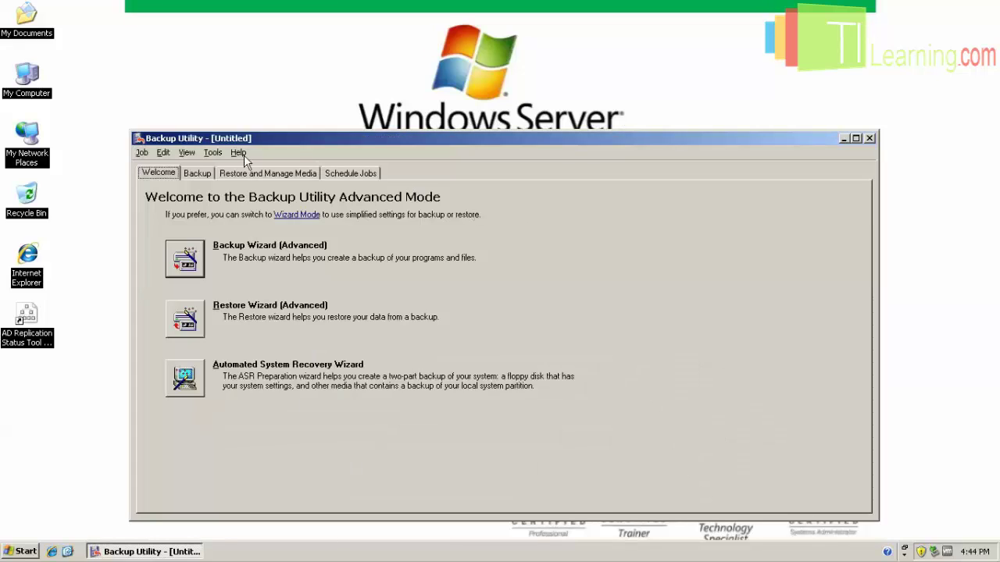
pyautogui.click(203, 175)
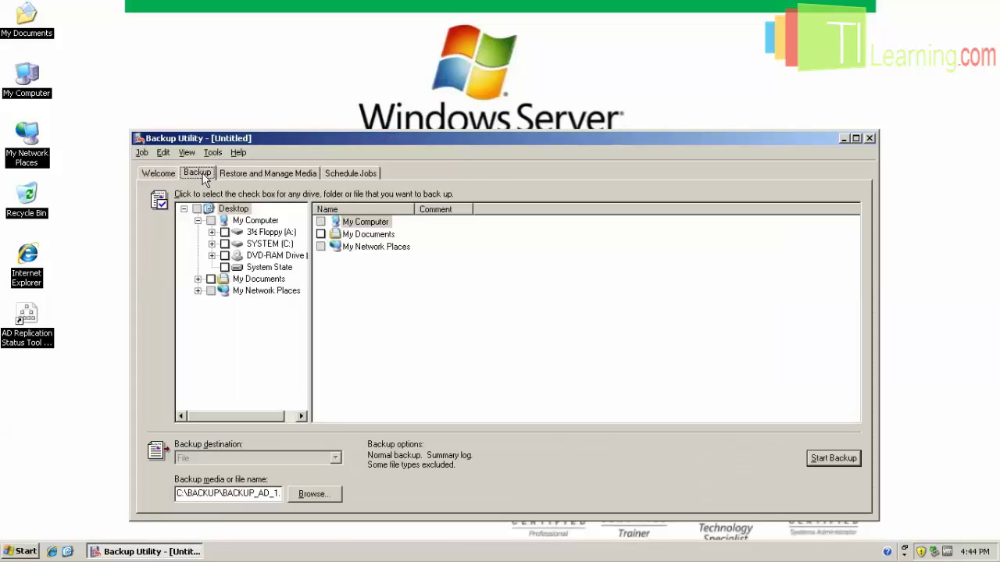
pyautogui.click(281, 269)
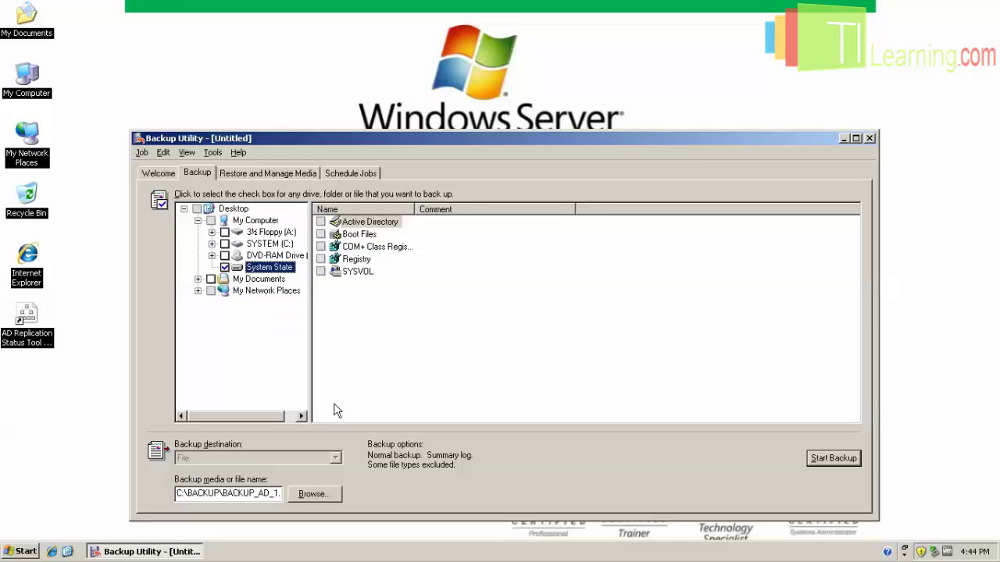
pyautogui.click(313, 494)
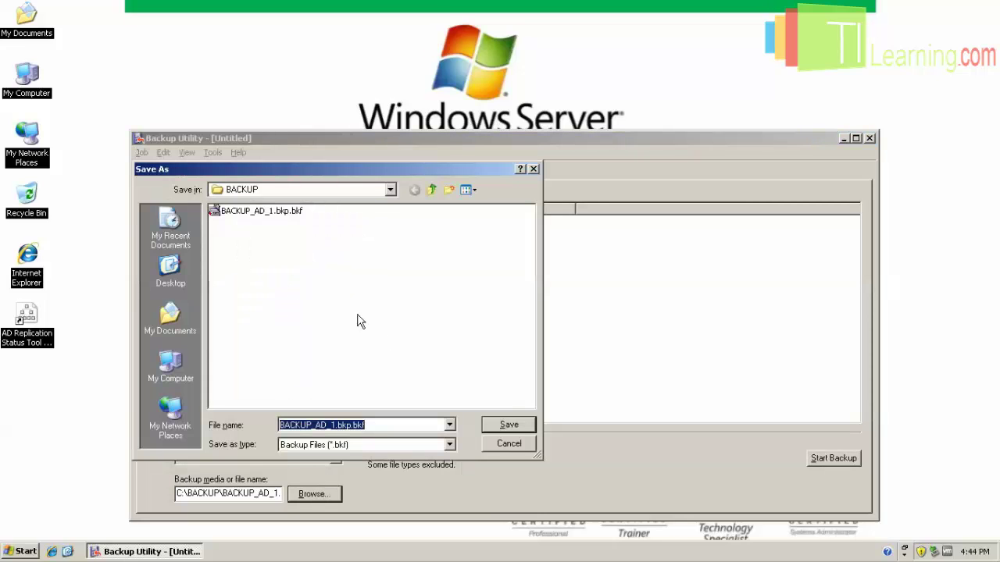
pyautogui.write('BACKUP')
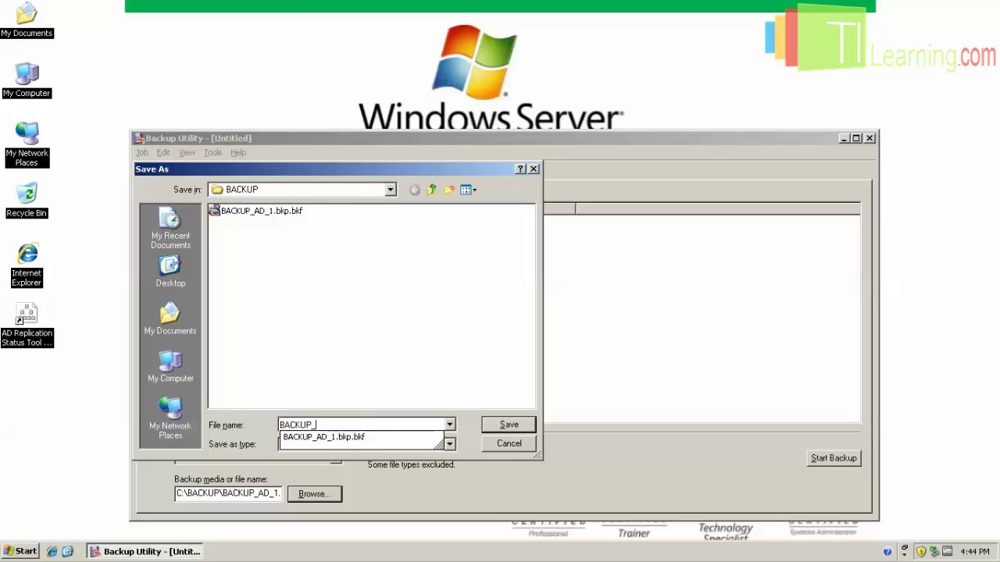
pyautogui.write('_OU')
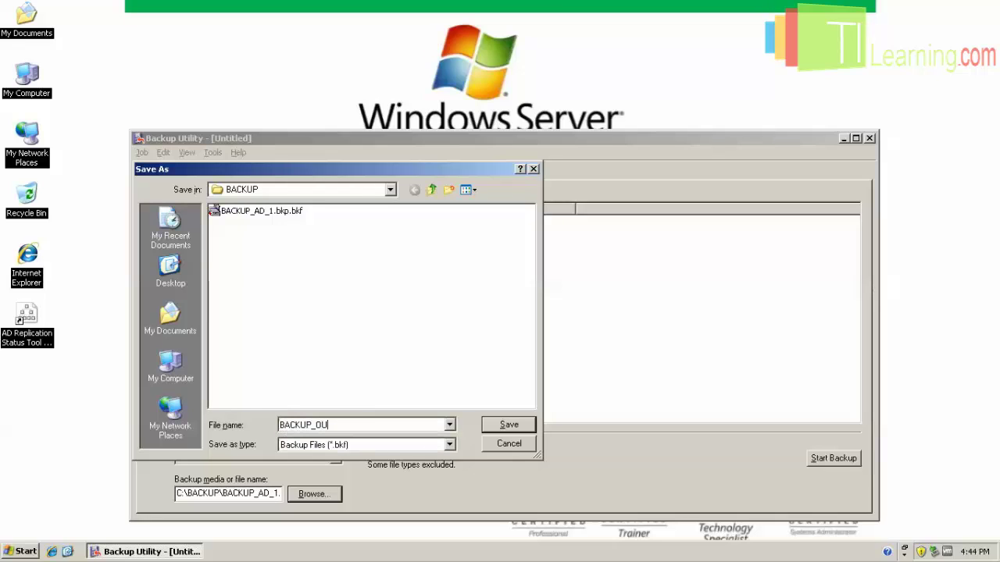
pyautogui.click(506, 425)
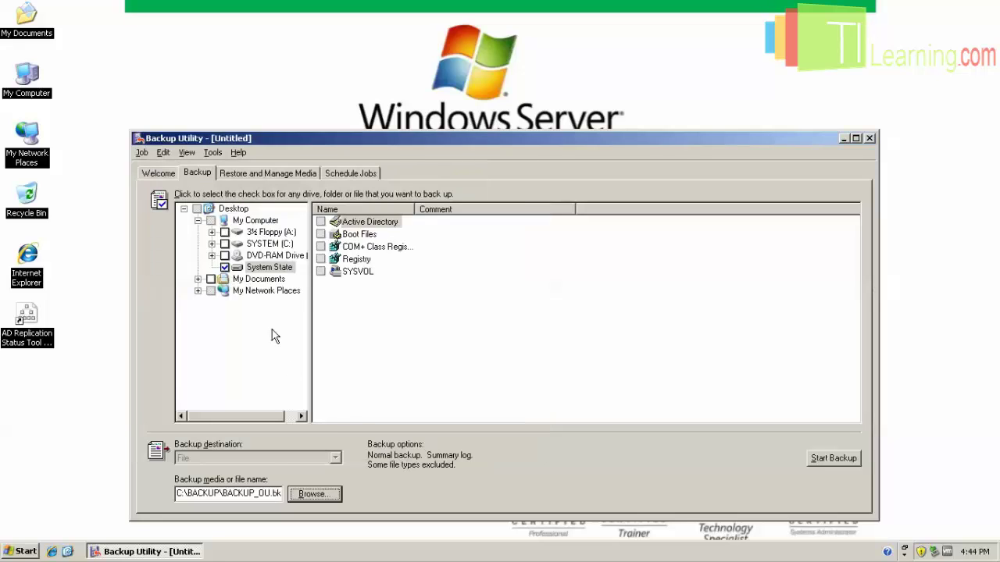
# Run the System State backup to completion and close the report.
pyautogui.click(833, 458)
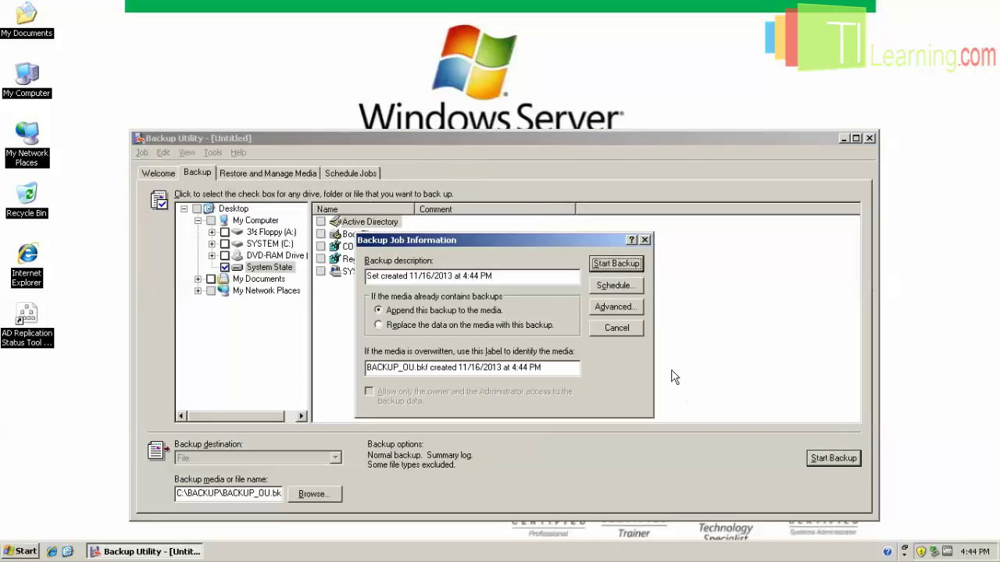
pyautogui.click(604, 266)
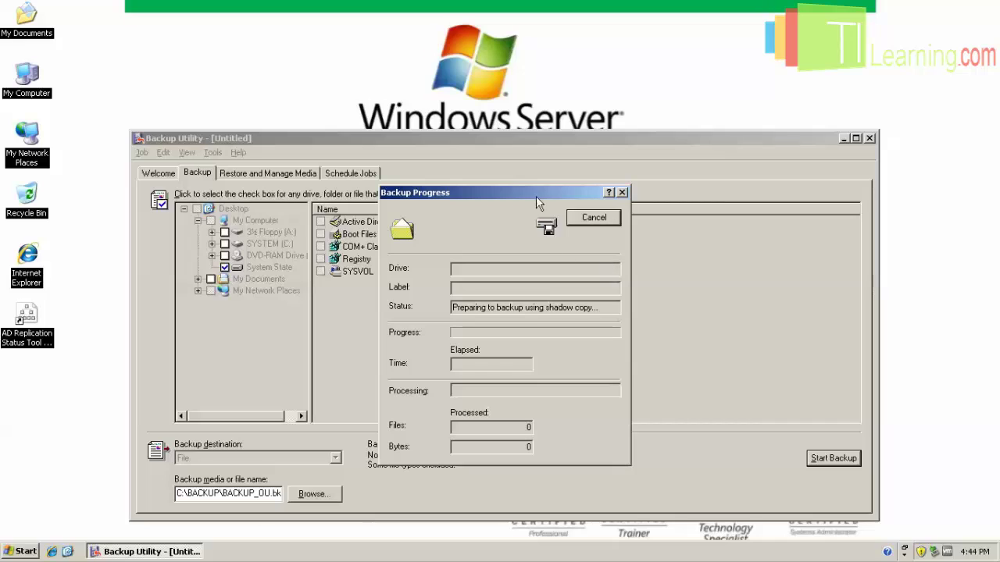
pyautogui.moveTo(536, 196); pyautogui.dragTo(518, 136)
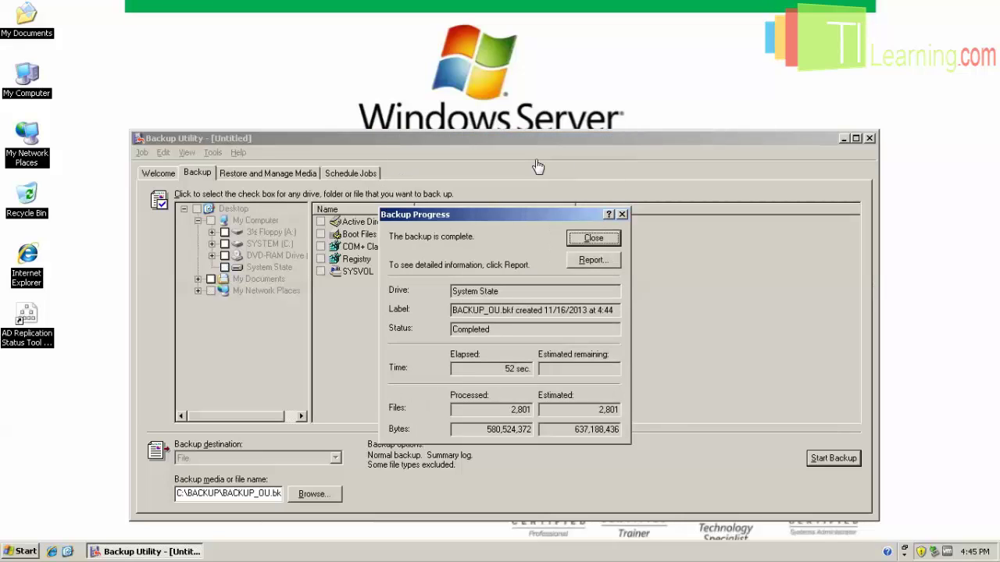
pyautogui.click(606, 238)
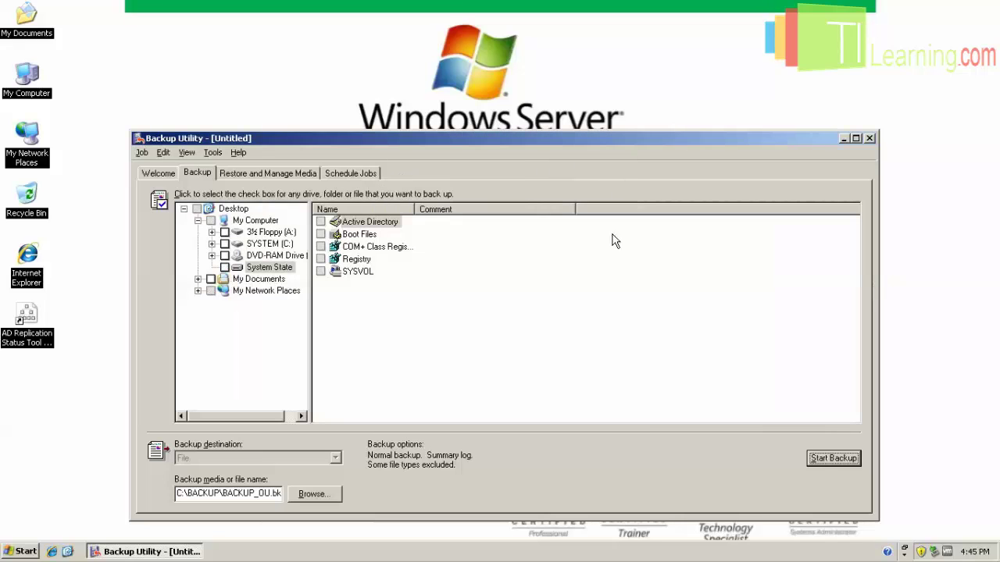
# Close the Backup Utility and launch DSA.MSC from the Run box.
pyautogui.click(870, 138)
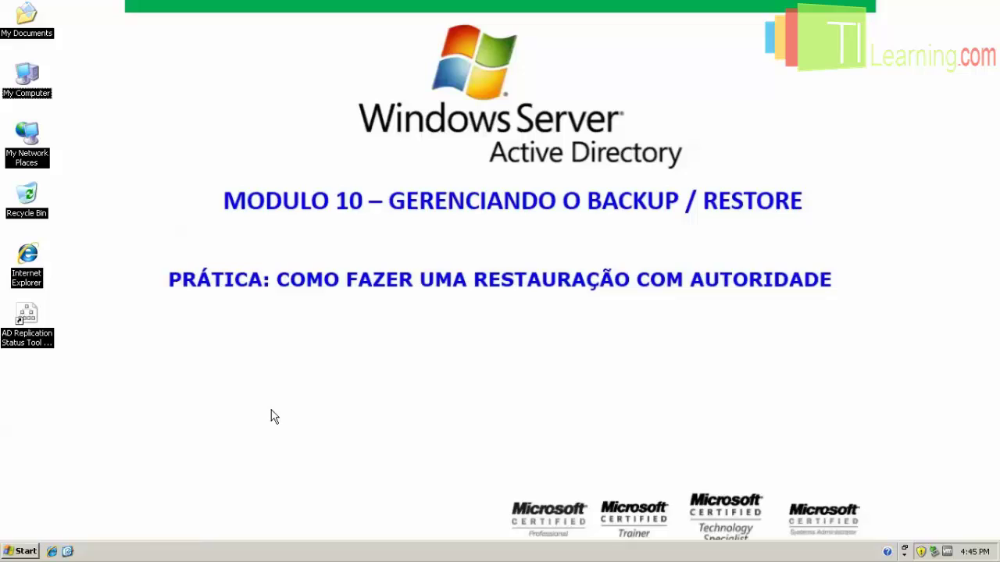
pyautogui.click(32, 551)
pyautogui.click(81, 478)
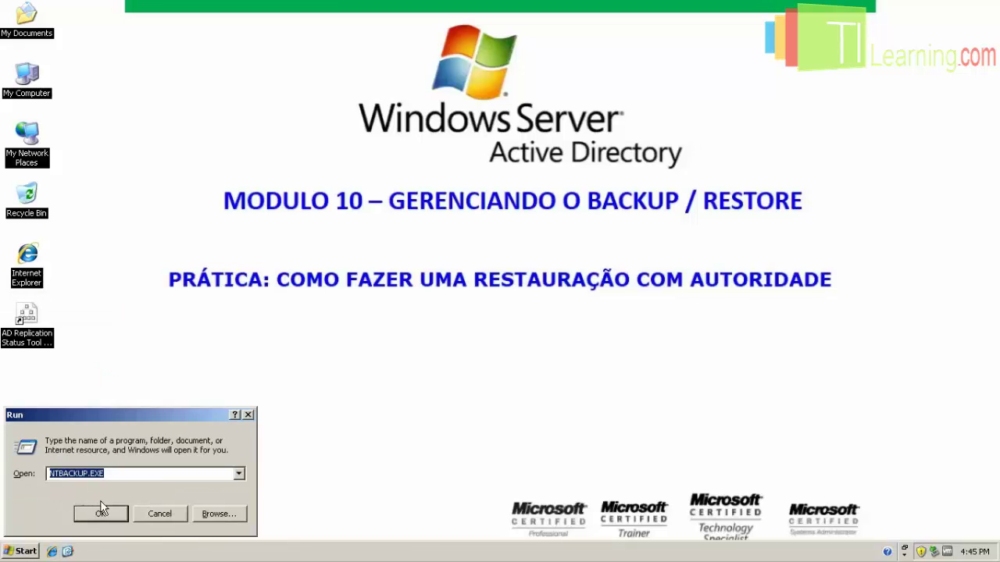
pyautogui.write('DSAS')
pyautogui.press('BackSpace')
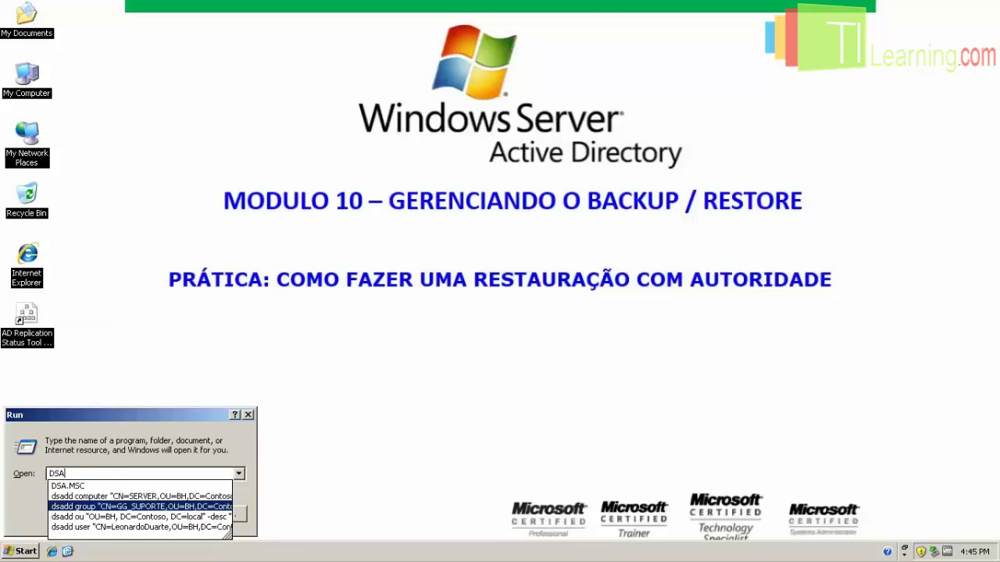
pyautogui.write('.MSC')
pyautogui.press('Return')
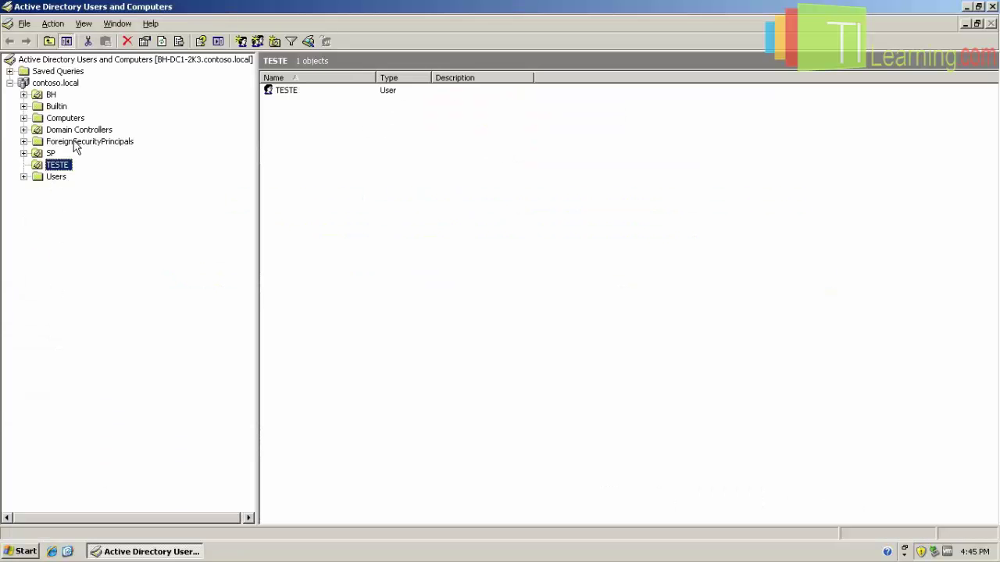
# Delete the TESTE OU and its TESTE user, confirming both prompts, then close the console.
pyautogui.click(127, 41)
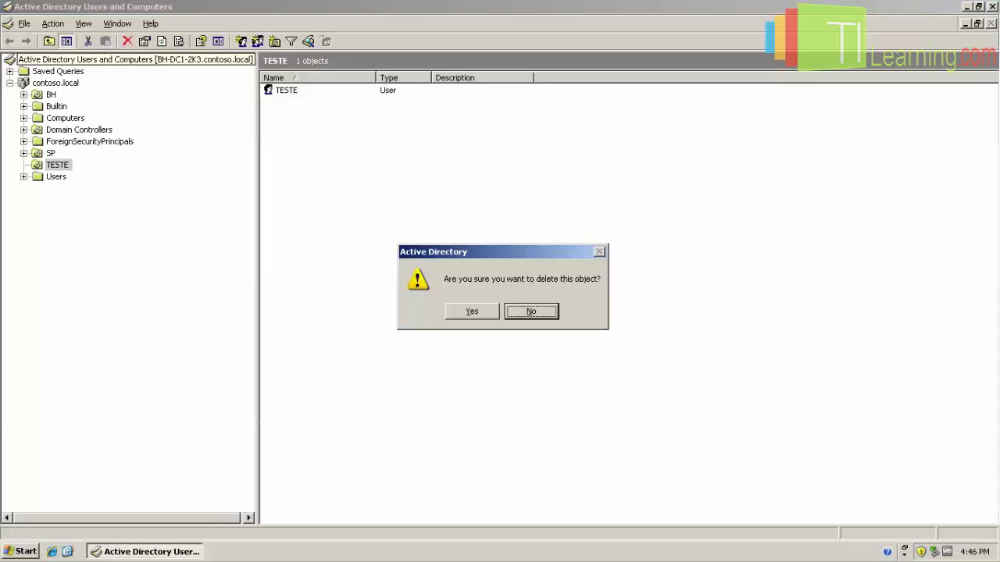
pyautogui.click(466, 309)
pyautogui.click(467, 310)
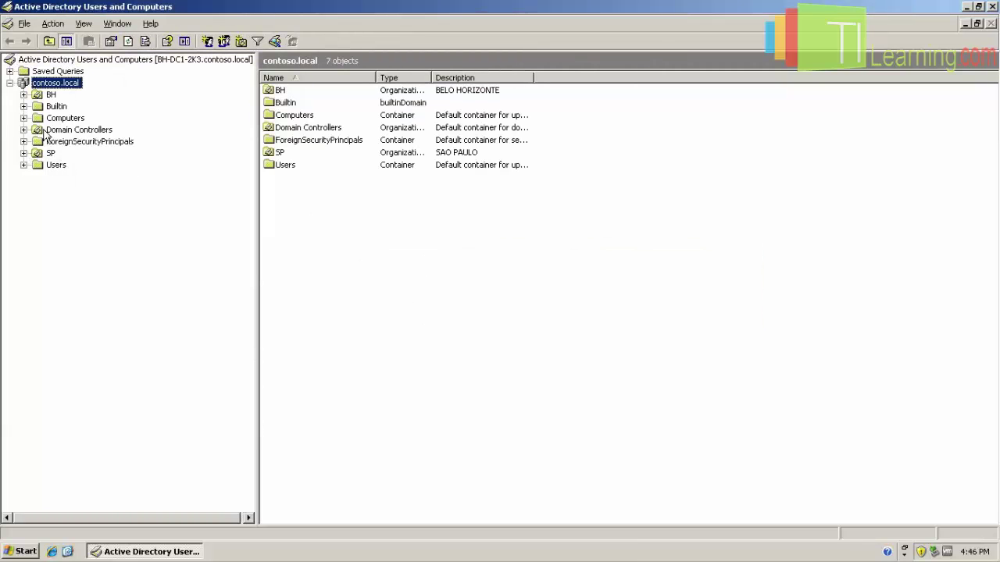
pyautogui.click(992, 7)
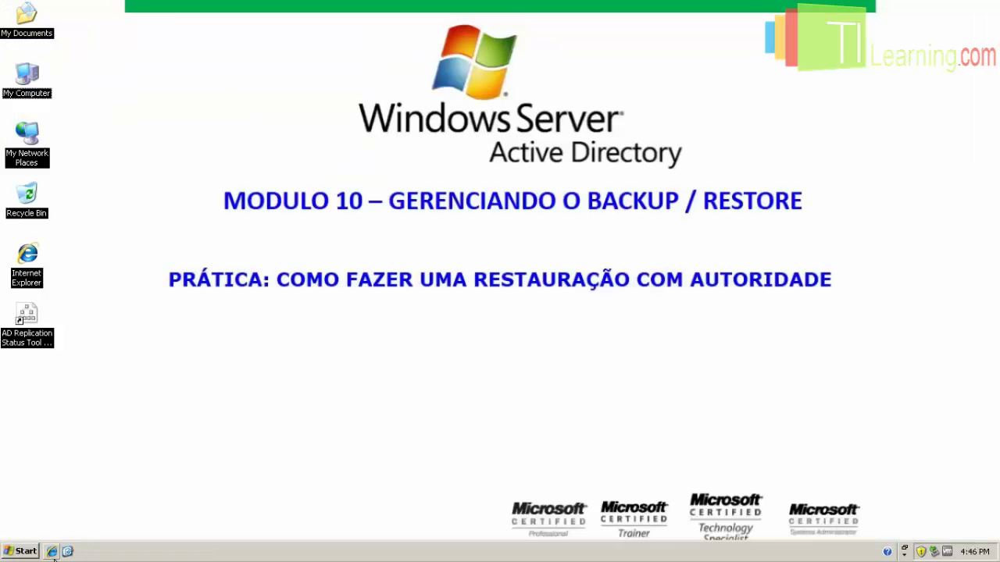
# Restart the server through Start > Shut Down with the Restart option.
pyautogui.click(22, 551)
pyautogui.click(71, 529)
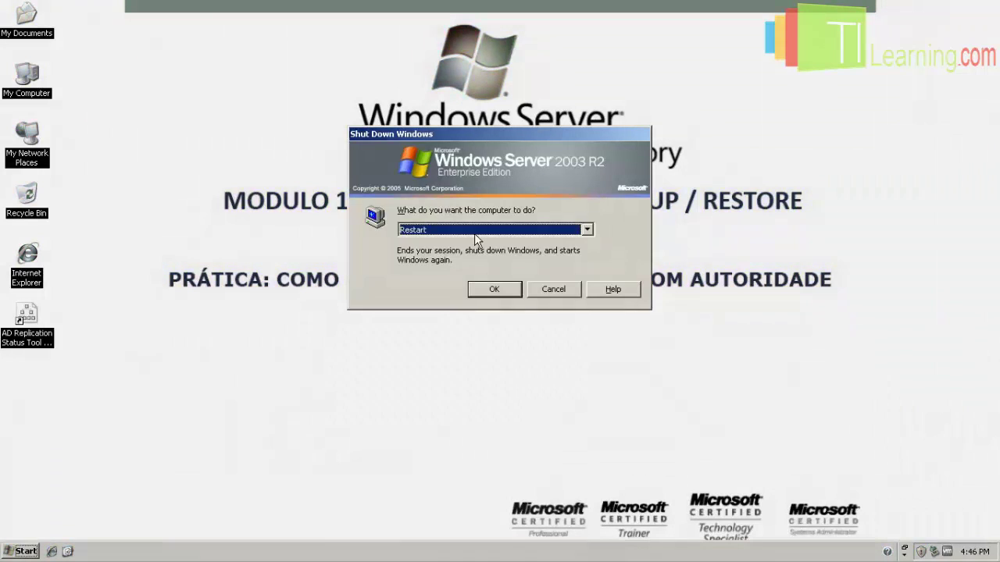
pyautogui.click(495, 290)
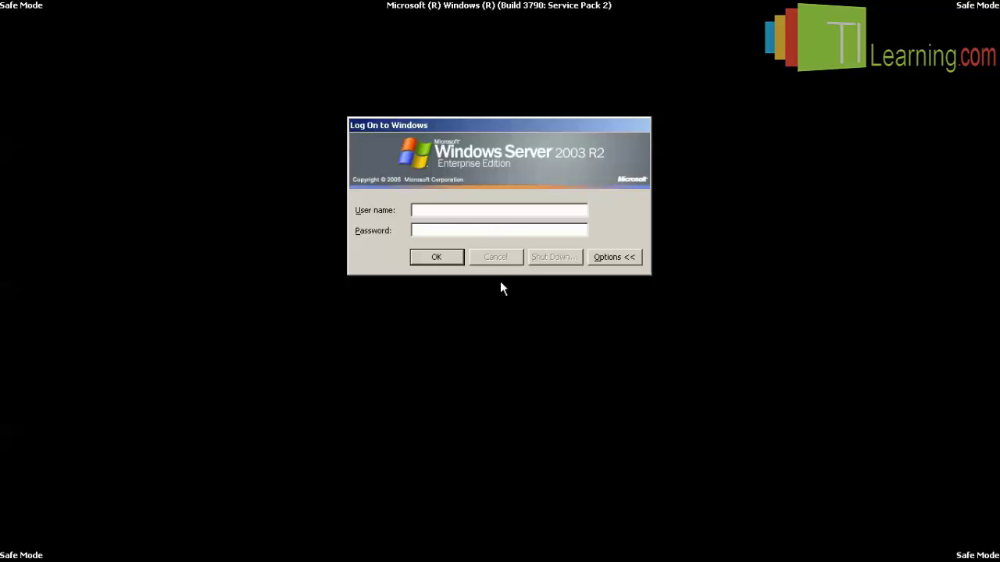
# Log on as administrator with the account password, fixing the user name typo, and dismiss the Safe Mode notice.
pyautogui.write('administratort')
pyautogui.press('Tab')
pyautogui.hotkey('shift', 'Tab')
pyautogui.press('End')
pyautogui.press('BackSpace')
pyautogui.press('Tab')
pyautogui.write('•••••••••••')
pyautogui.press('Return')
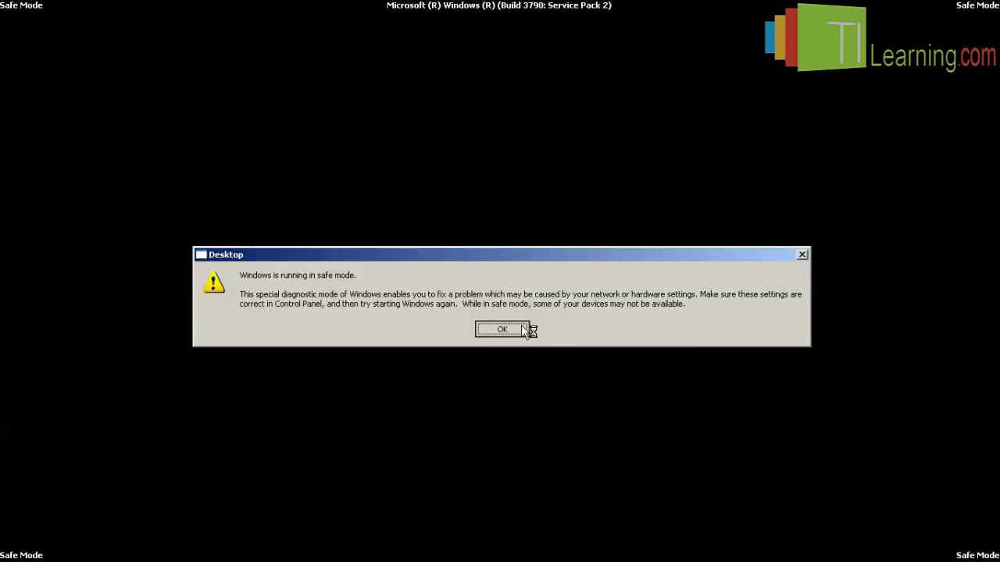
pyautogui.click(521, 327)
pyautogui.click(21, 552)
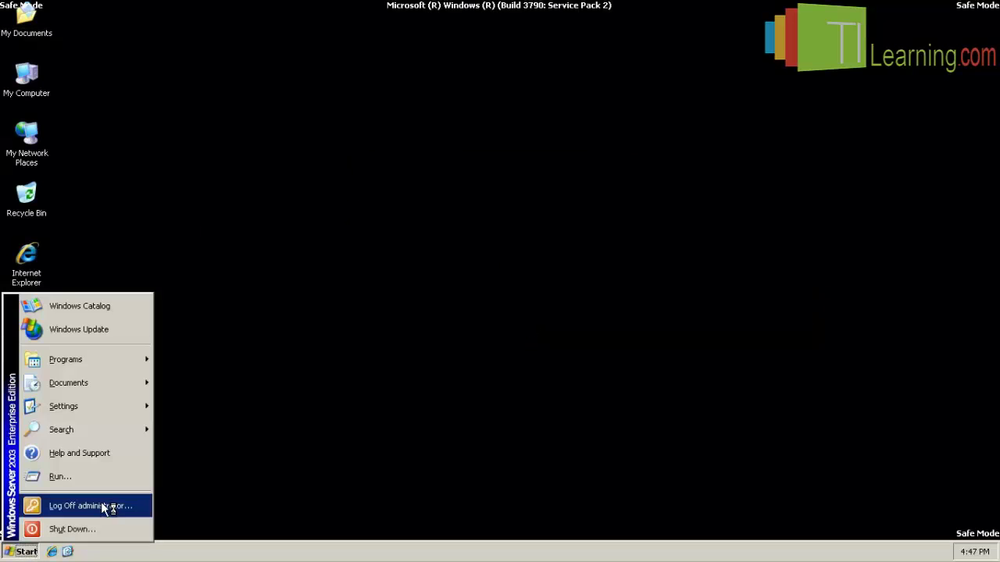
# Launch NTBACKUP.EXE and switch the Backup Utility to Advanced Mode.
pyautogui.click(110, 486)
pyautogui.write('nt')
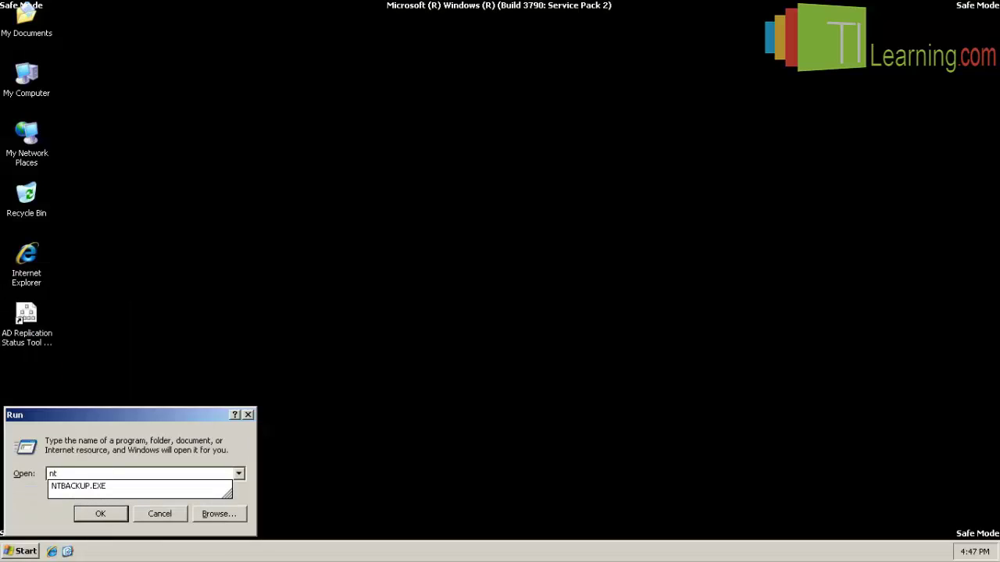
pyautogui.press('Down')
pyautogui.press('Return')
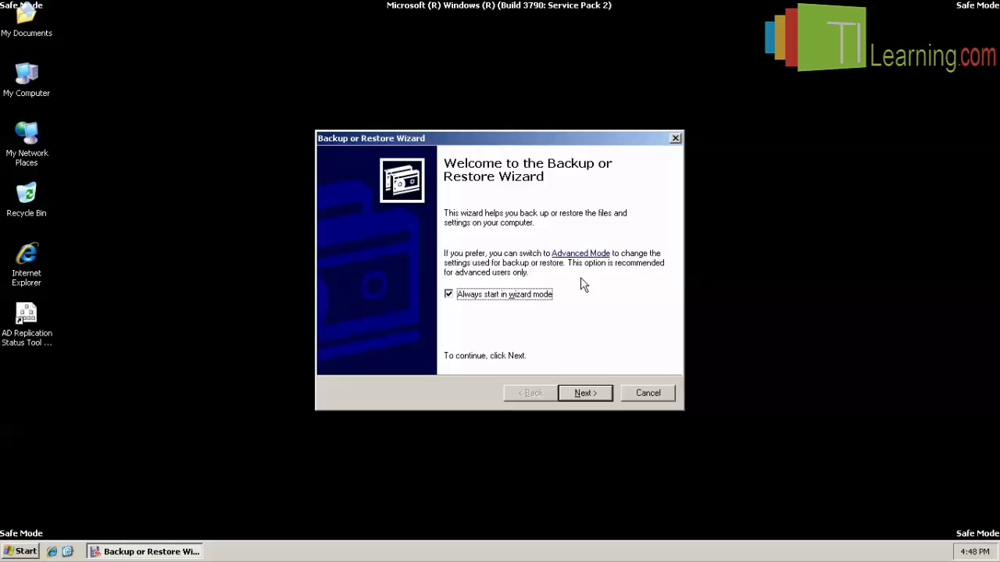
pyautogui.click(580, 253)
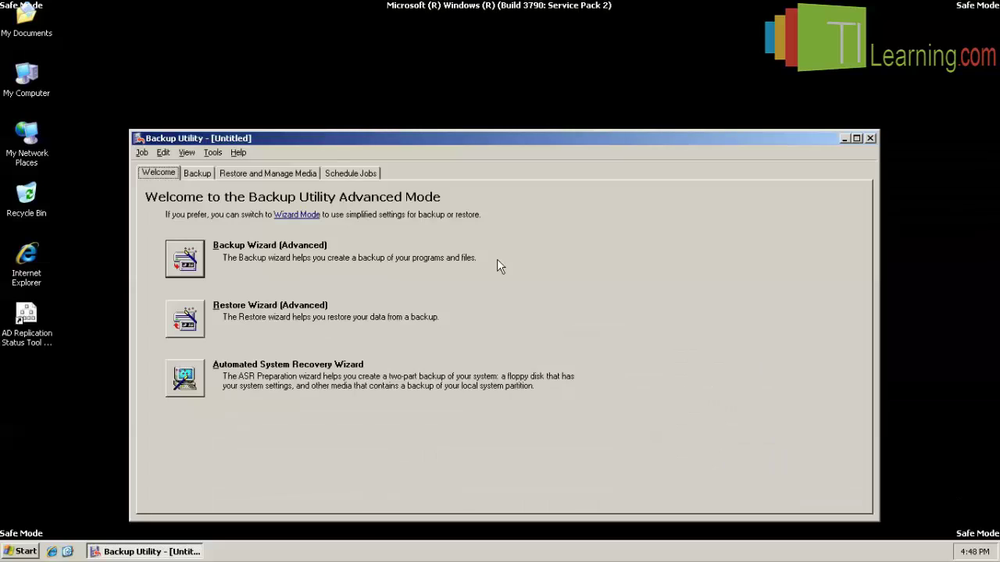
# Check System State under the BACKUP_OU.bkf backup on the Restore and Manage Media page.
pyautogui.click(239, 174)
pyautogui.click(184, 209)
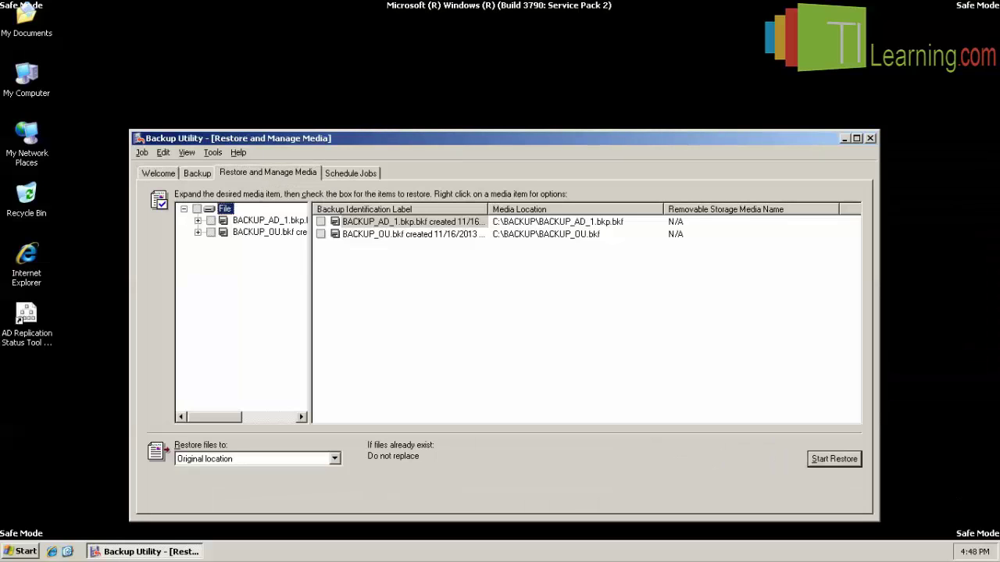
pyautogui.click(266, 234)
pyautogui.moveTo(310, 209); pyautogui.dragTo(428, 209)
pyautogui.click(261, 233)
pyautogui.click(197, 232)
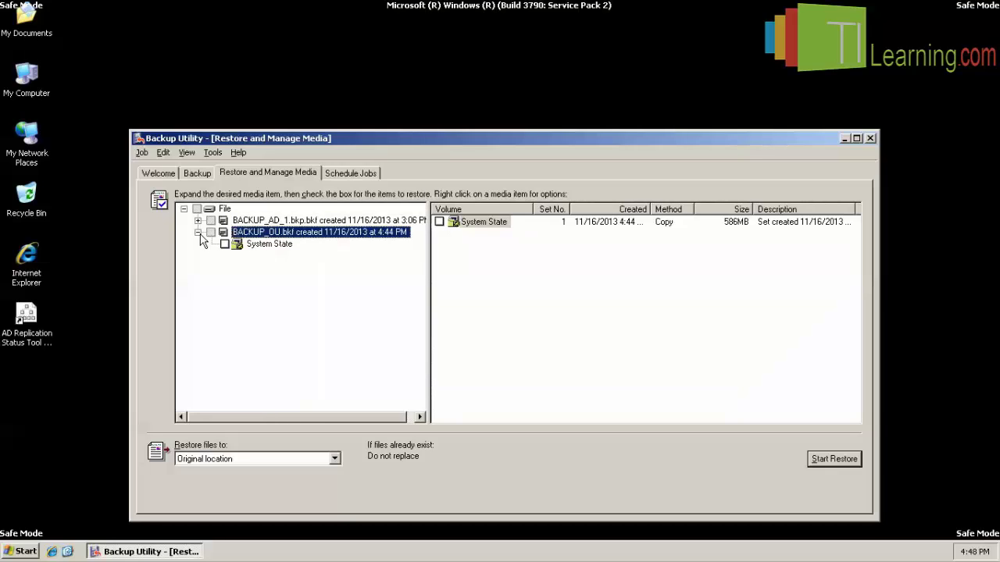
pyautogui.click(224, 243)
pyautogui.click(266, 244)
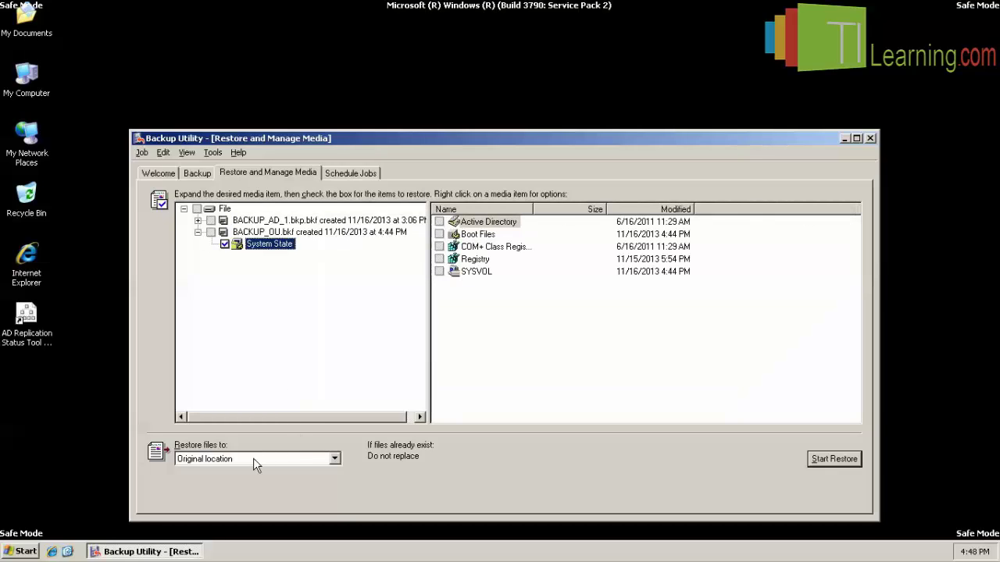
# Restore the System State to its original location, decline the restart, and close NTBackup.
pyautogui.click(808, 460)
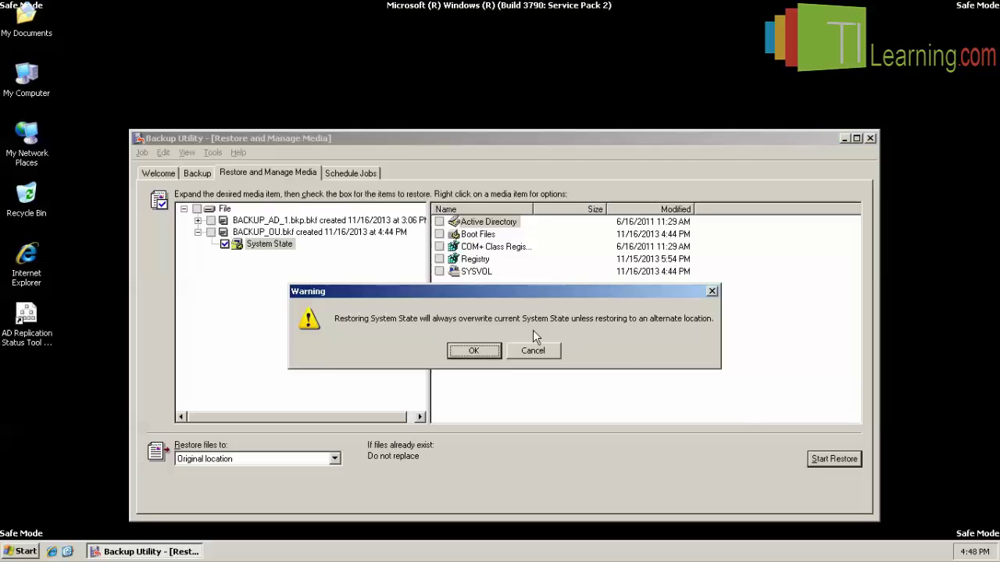
pyautogui.click(481, 351)
pyautogui.click(496, 360)
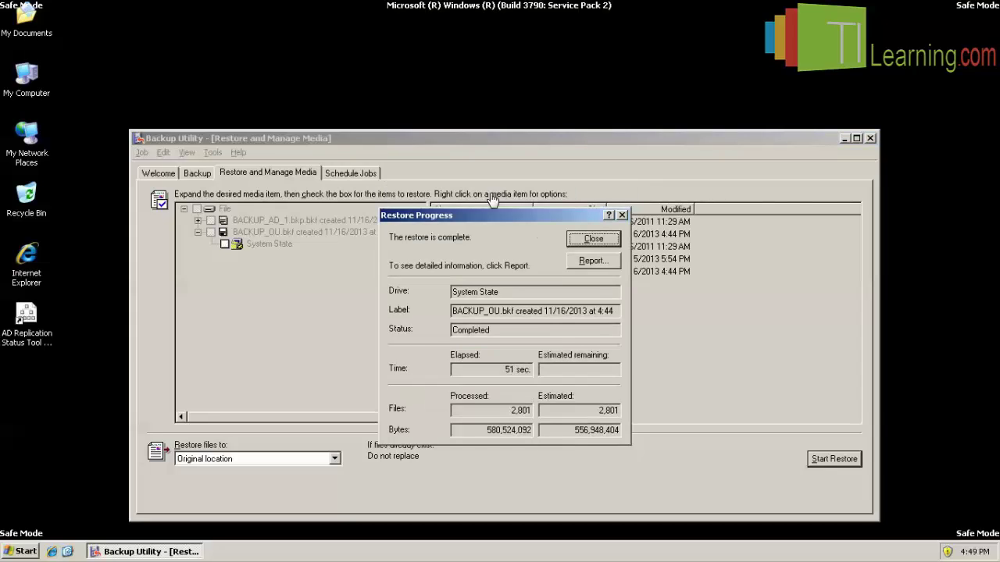
pyautogui.click(592, 239)
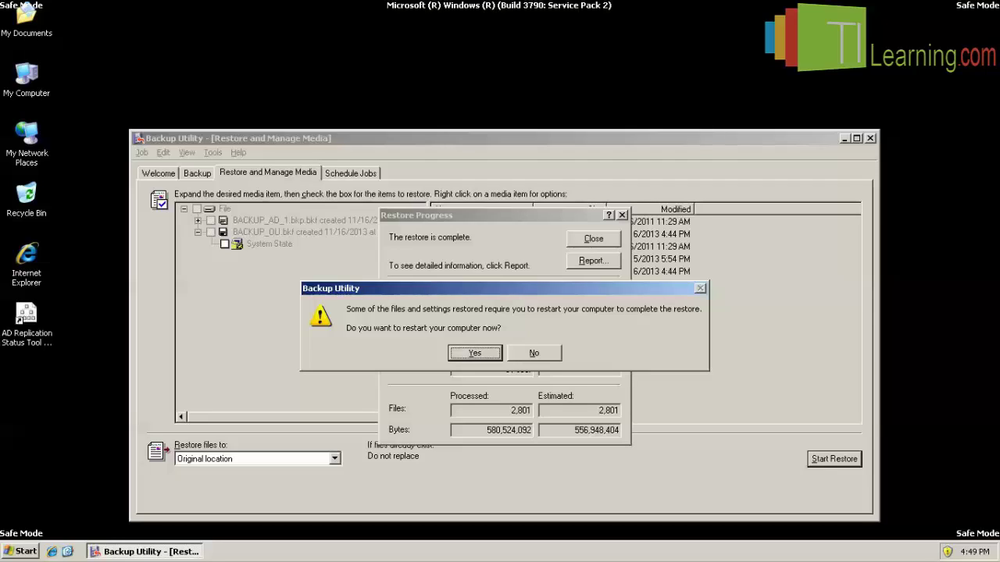
pyautogui.click(534, 353)
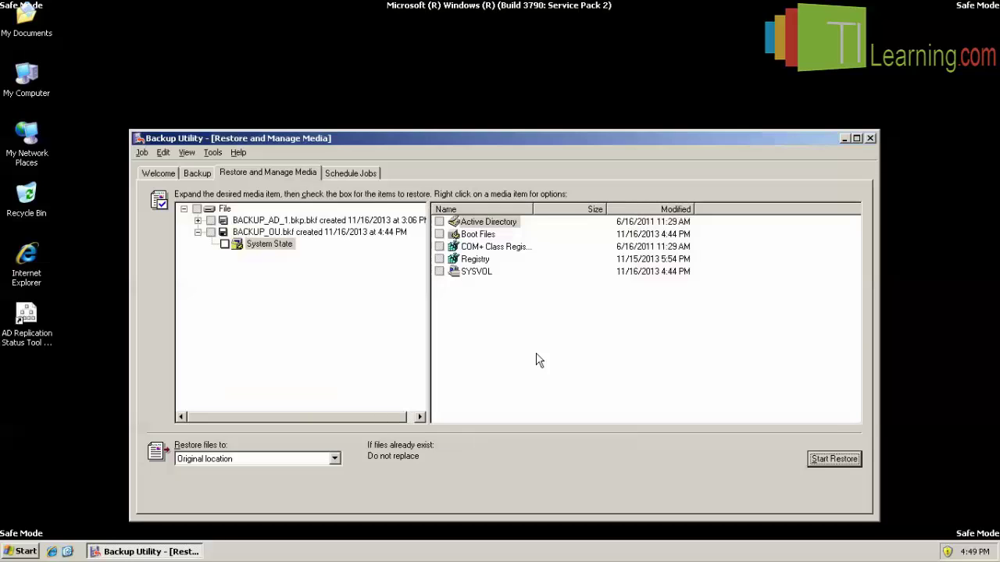
pyautogui.click(871, 138)
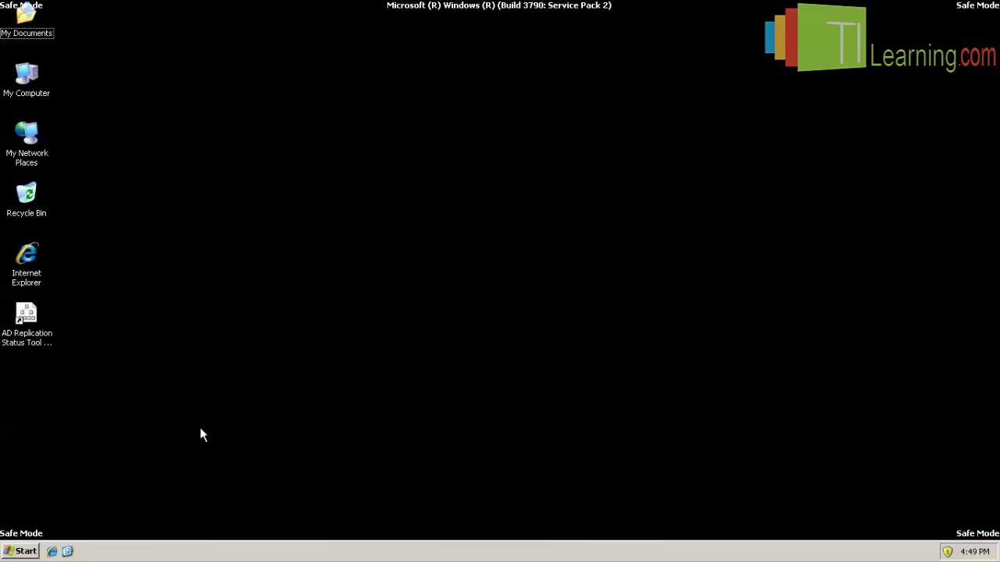
# Open a Command Prompt window with cmd from the Run box.
pyautogui.click(24, 551)
pyautogui.click(76, 478)
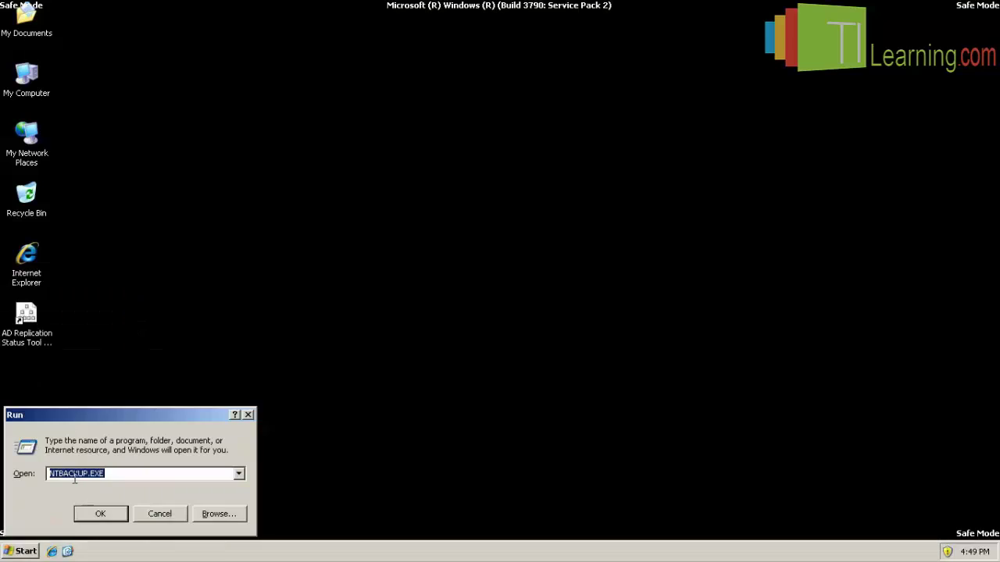
pyautogui.write('cmd')
pyautogui.press('Return')
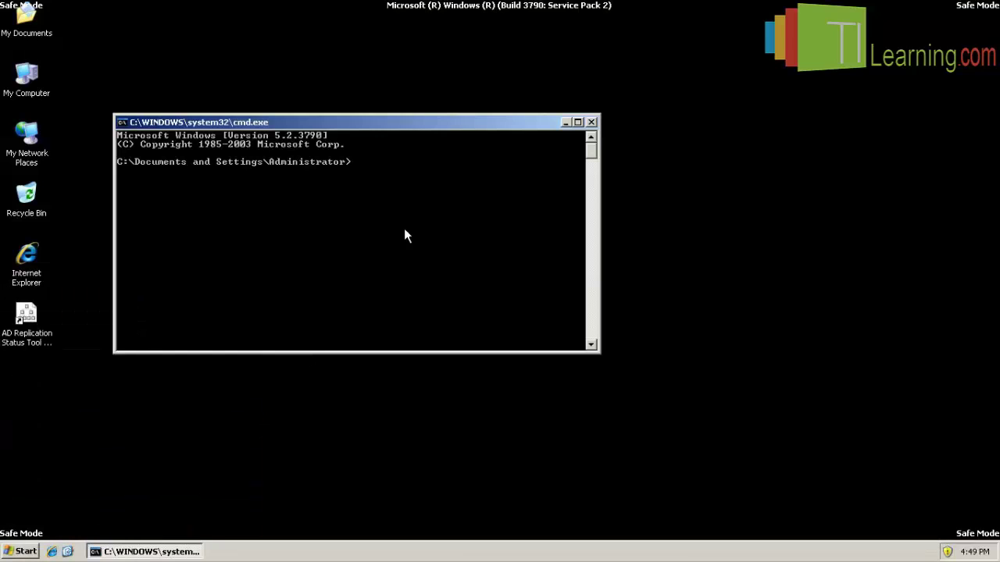
# Change the console font to 10 x 18 and apply it to this window.
pyautogui.moveTo(441, 127); pyautogui.dragTo(645, 100)
pyautogui.rightClick(614, 98)
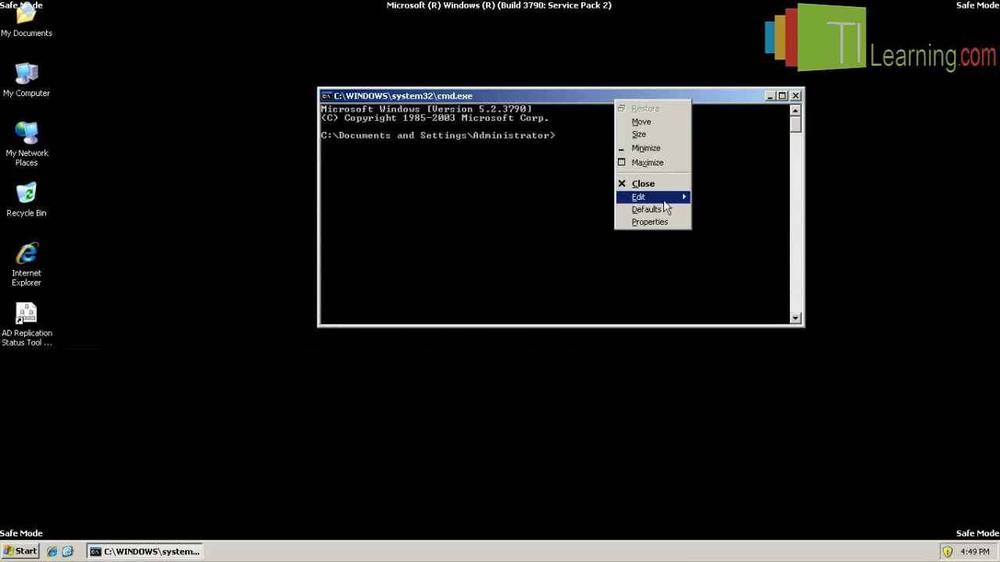
pyautogui.click(657, 222)
pyautogui.click(390, 133)
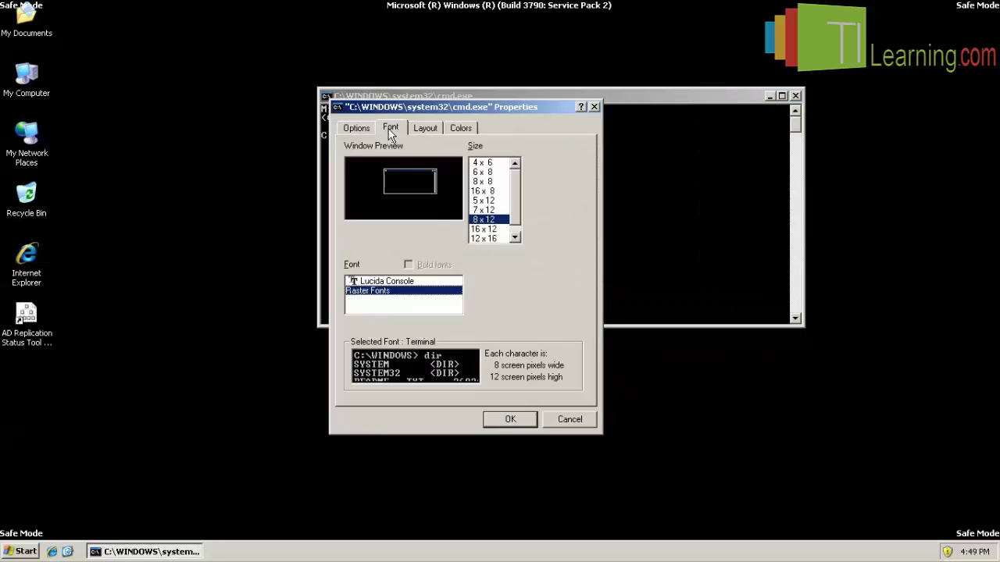
pyautogui.click(515, 237)
pyautogui.click(485, 238)
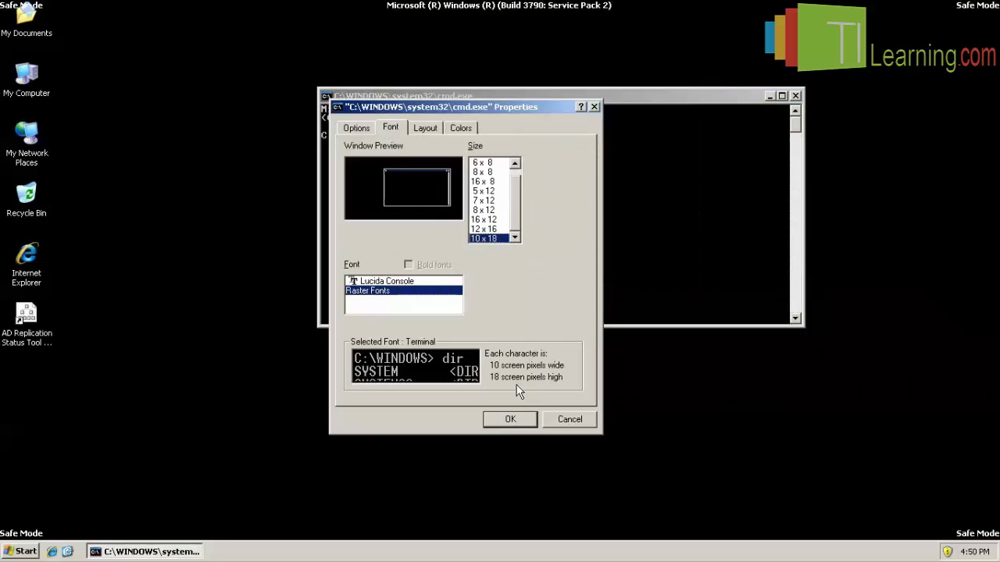
pyautogui.click(510, 419)
pyautogui.click(456, 255)
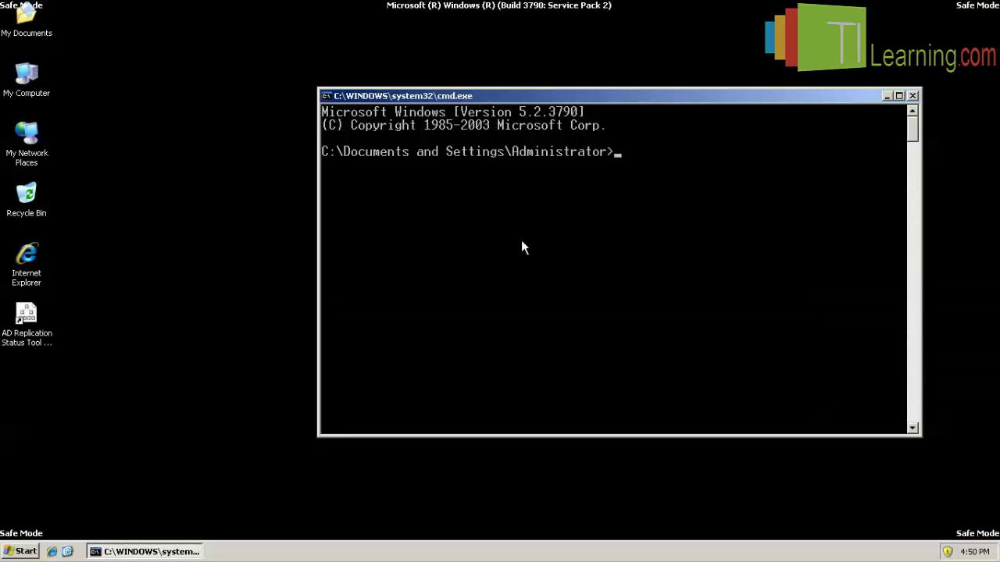
# Move to the C:\ root with cd\ and clear the screen with cls.
pyautogui.write('cd\\')
pyautogui.press('Return')
pyautogui.write('cls')
pyautogui.press('Return')
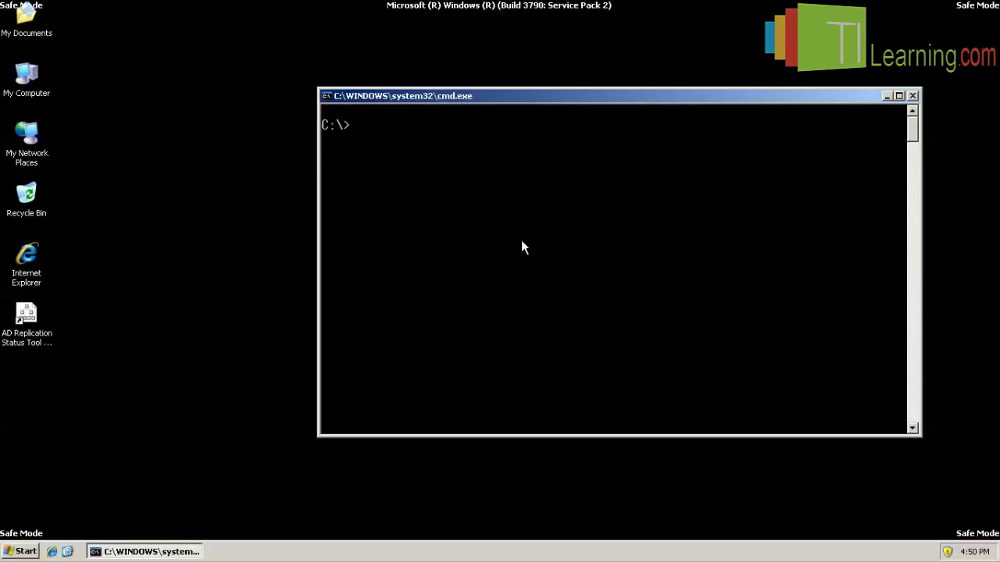
# Run ntdsutil, enter authoritative restore, and issue restore subtree ou=teste,dc=contoso,dc=local.
pyautogui.write('ntdsutil')
pyautogui.press('Return')
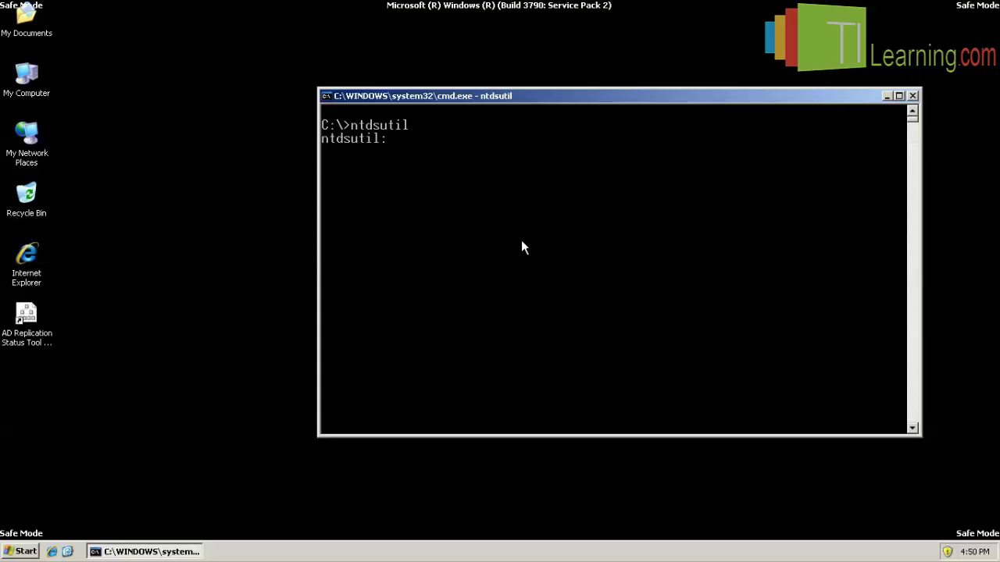
pyautogui.write('authoritative restore')
pyautogui.press('Return')
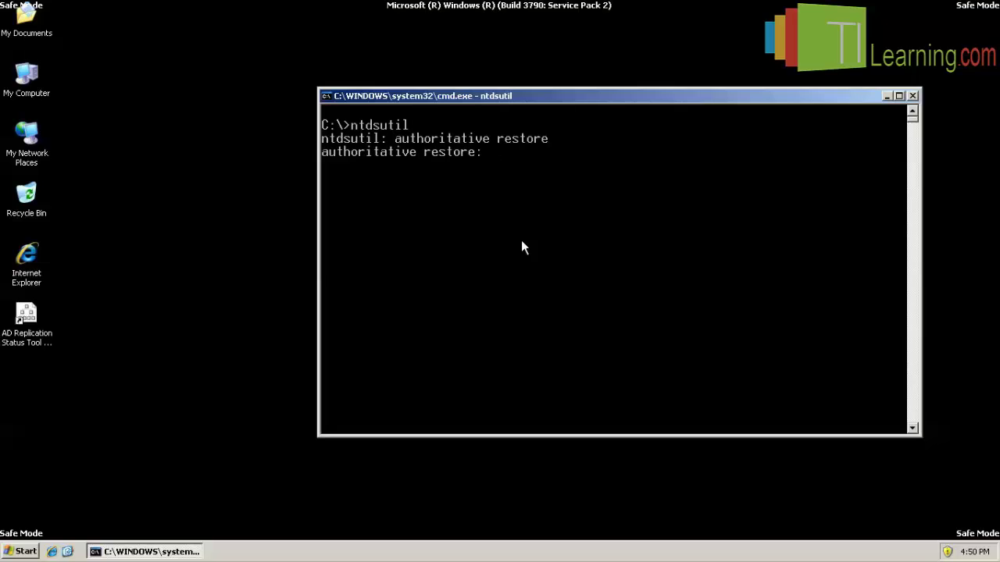
pyautogui.write('restore subtree')
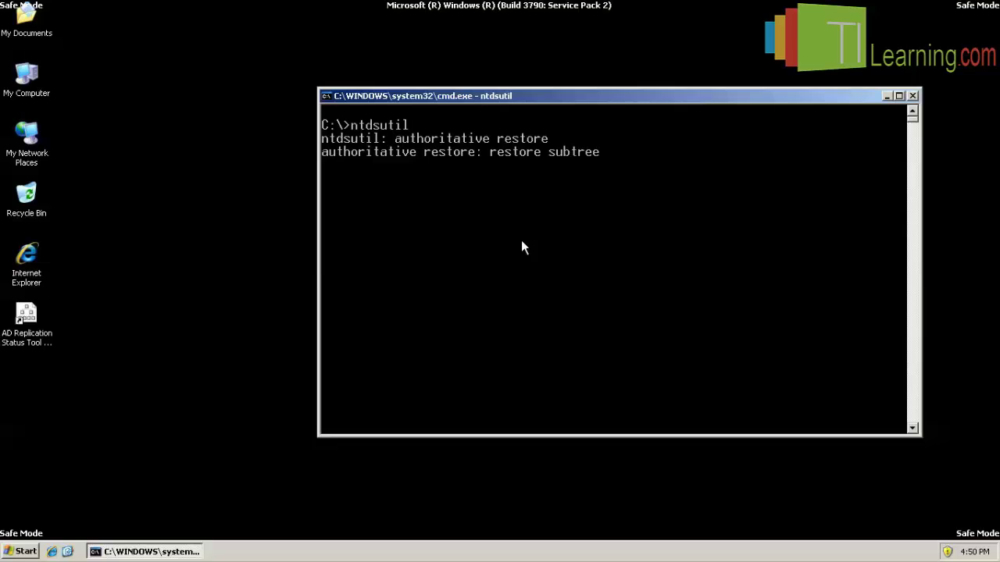
pyautogui.write(' ou=teste,dc=contoso,')
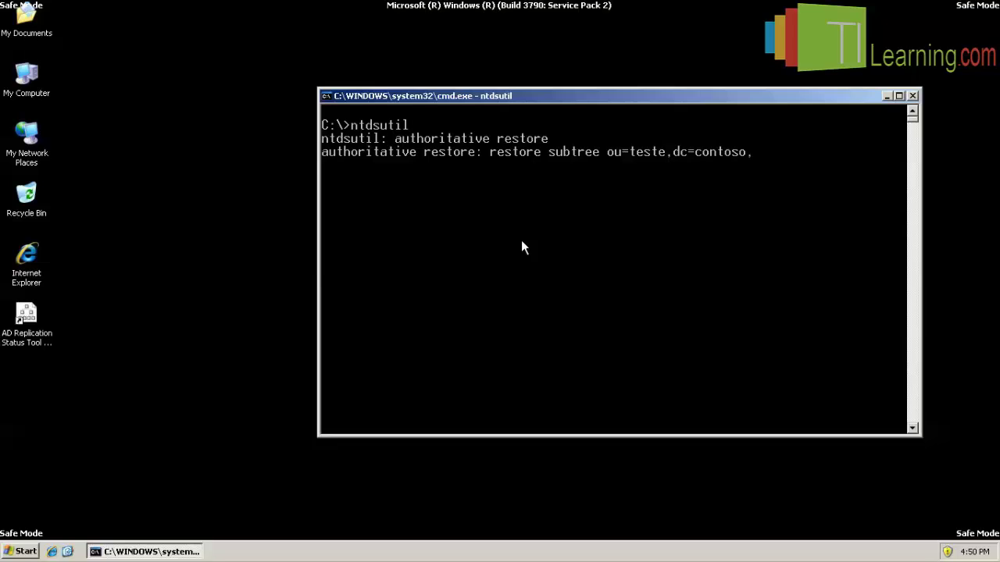
pyautogui.write('dc=local')
pyautogui.press('Return')
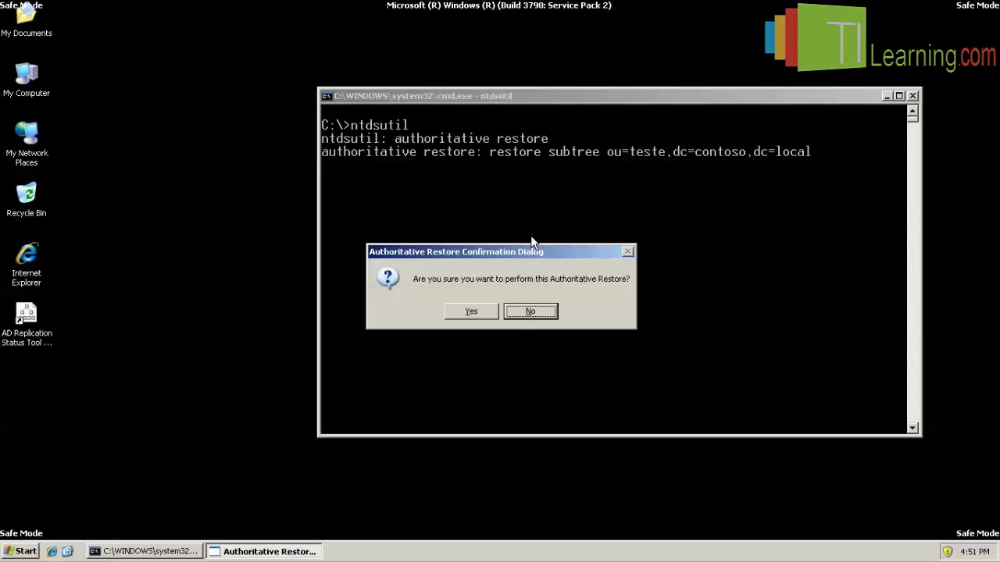
# Confirm the authoritative restore and highlight the '2 records updated' and 'completed successfully' lines.
pyautogui.click(471, 311)
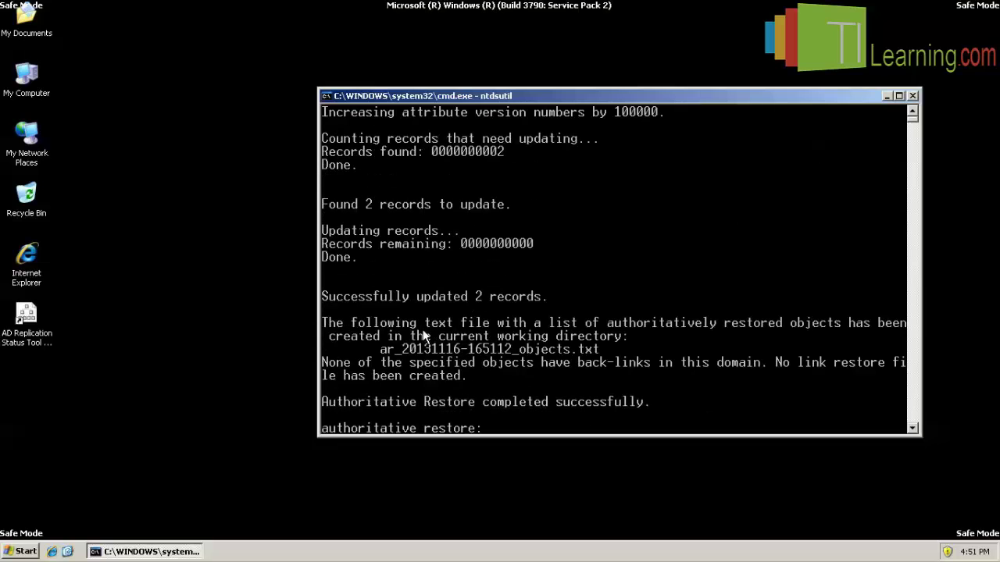
pyautogui.rightClick(342, 300)
pyautogui.click(346, 304)
pyautogui.moveTo(325, 297); pyautogui.dragTo(543, 299)
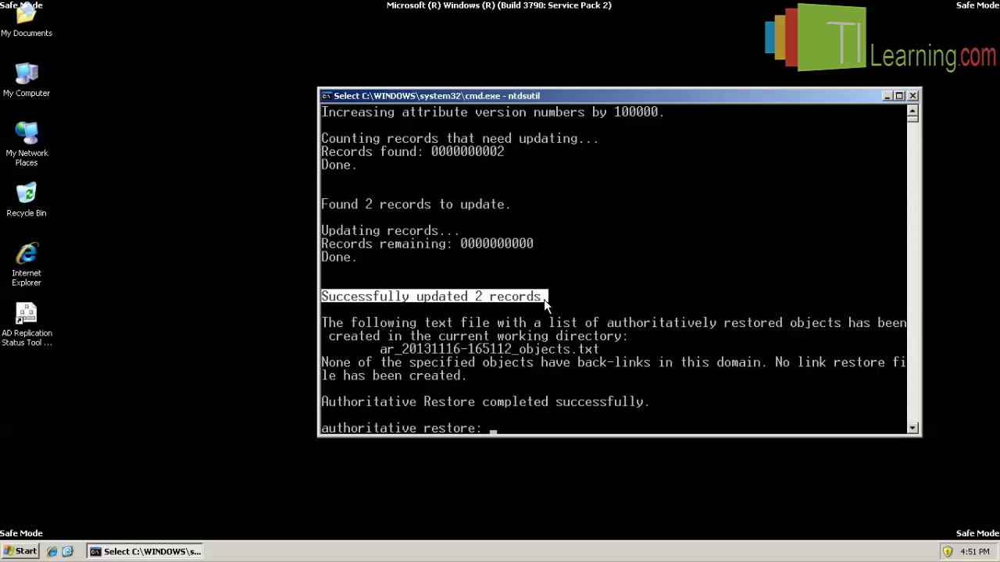
pyautogui.click(668, 309)
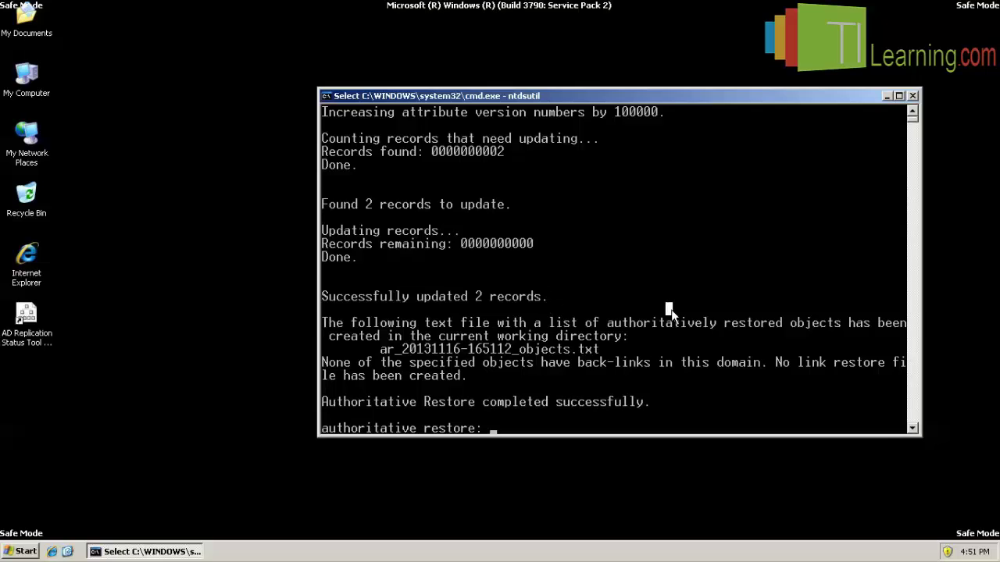
pyautogui.press('Escape')
pyautogui.rightClick(321, 403)
pyautogui.click(329, 408)
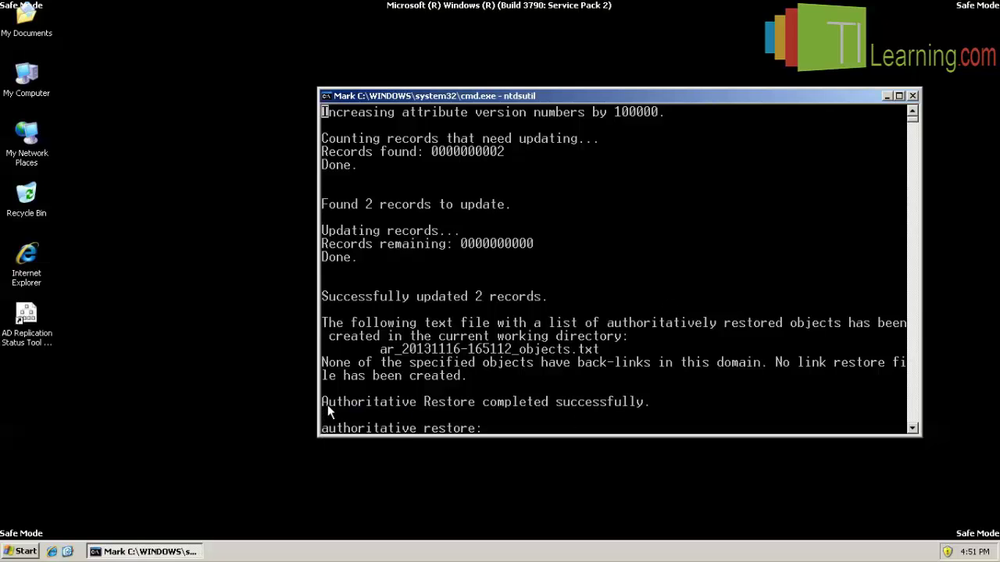
pyautogui.moveTo(324, 404); pyautogui.dragTo(648, 403)
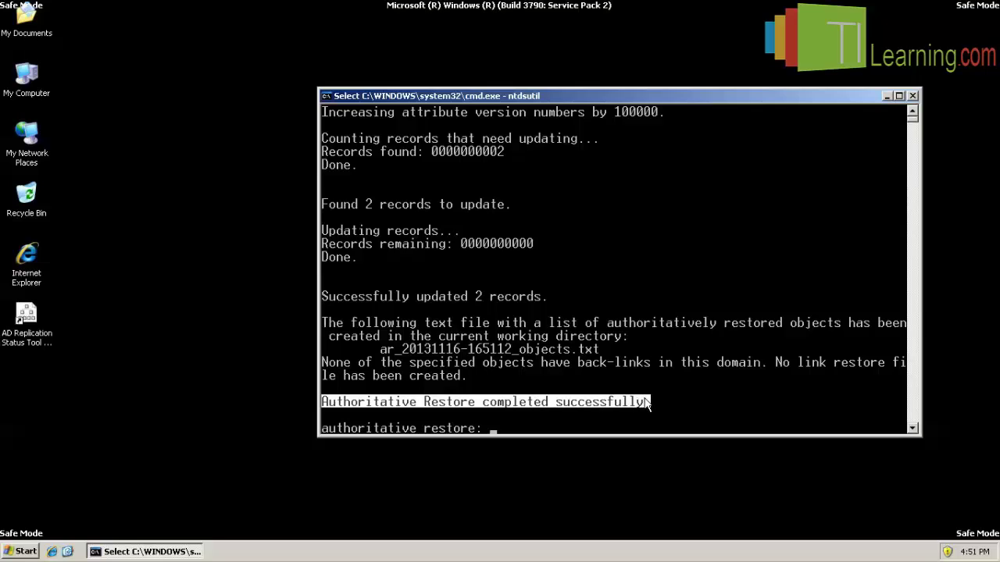
pyautogui.click(603, 428)
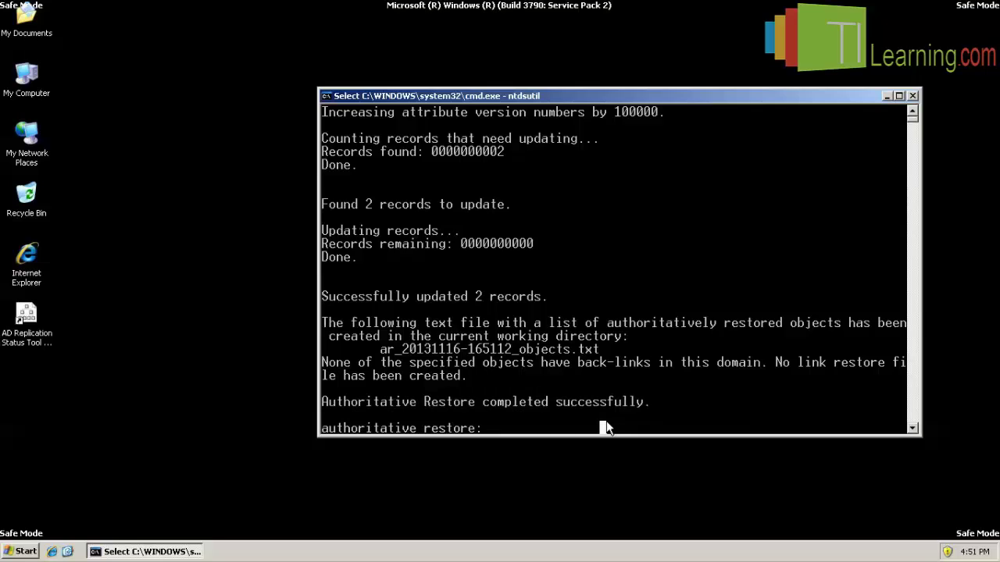
# Quit ntdsutil twice and exit the Command Prompt.
pyautogui.write('quit')
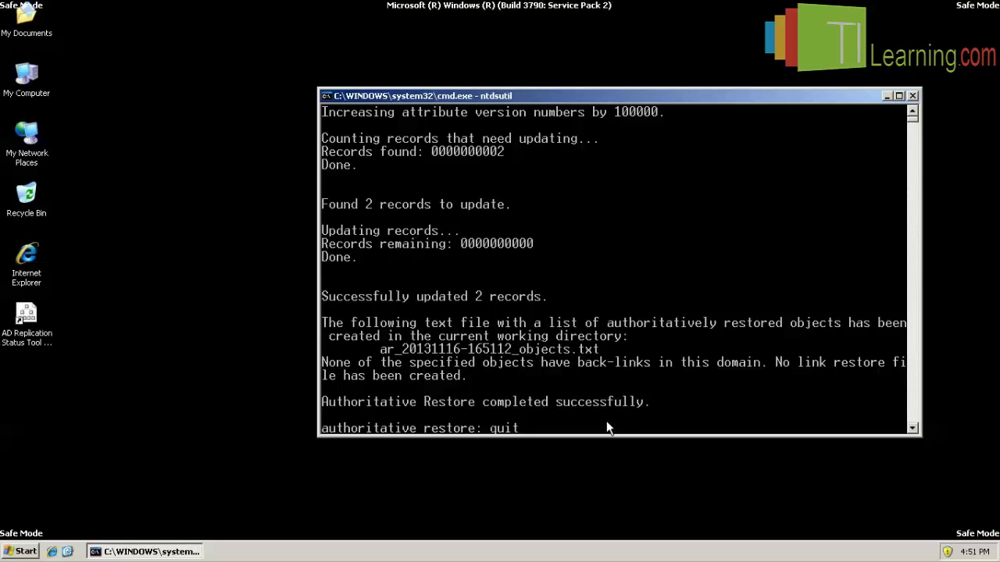
pyautogui.press('Return')
pyautogui.write('q')
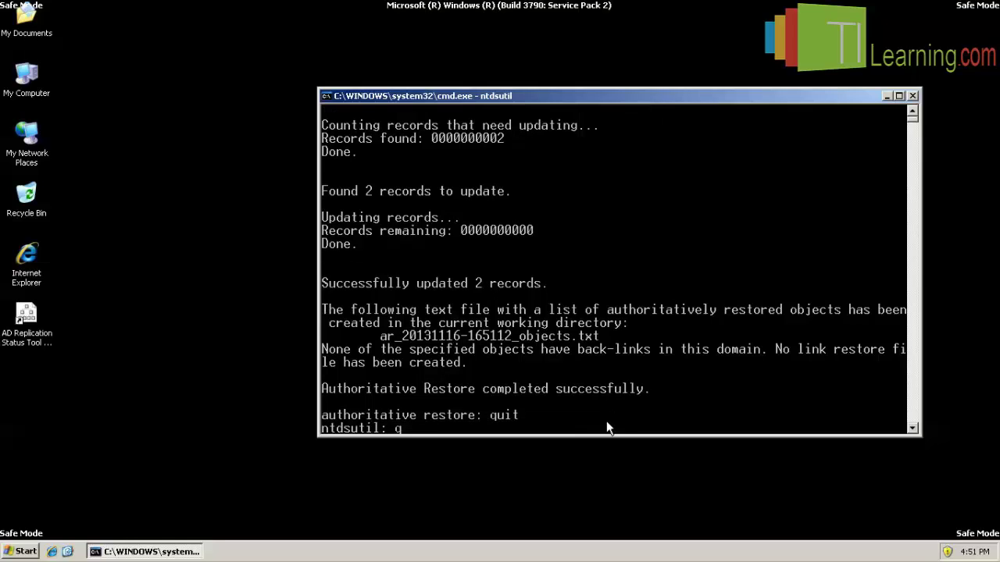
pyautogui.write('uit')
pyautogui.press('Return')
pyautogui.write('ex')
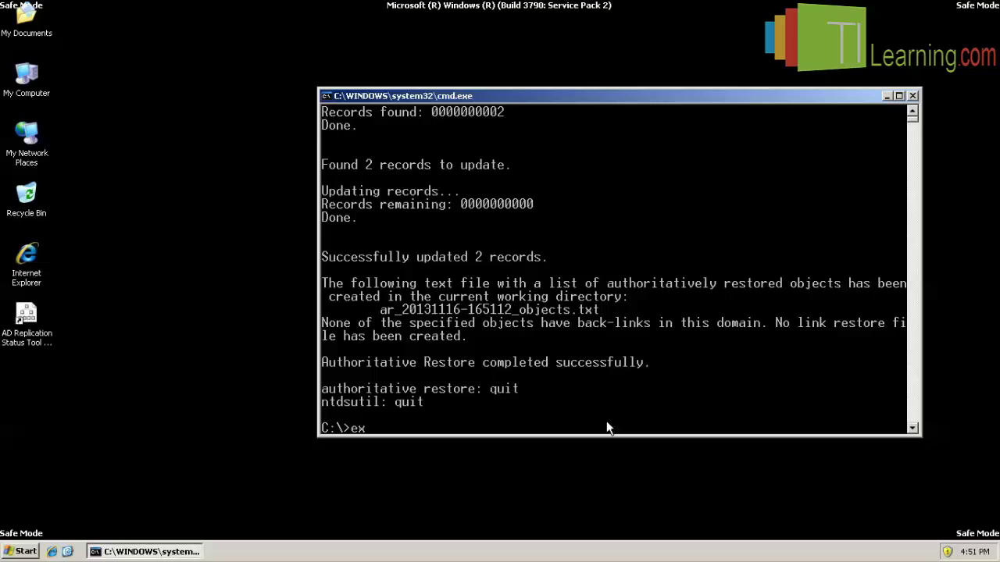
pyautogui.write('it')
pyautogui.press('Return')
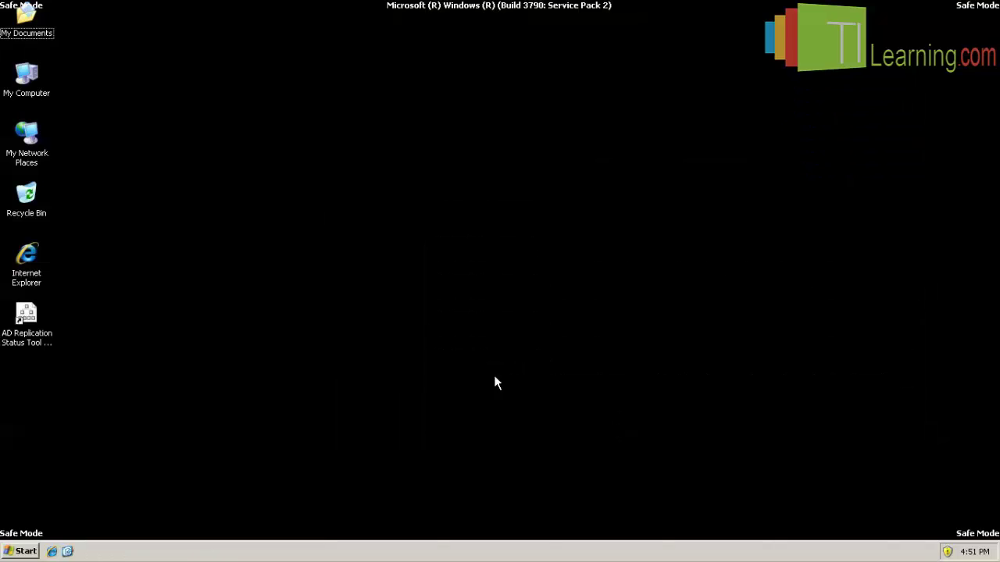
# Restart the server through Start > Shut Down with Restart selected.
pyautogui.click(24, 552)
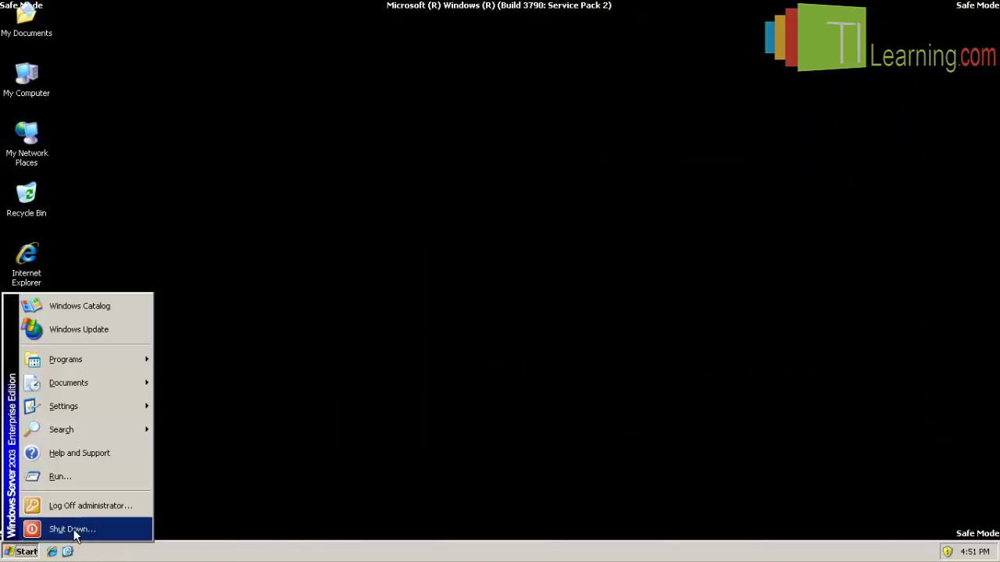
pyautogui.click(72, 529)
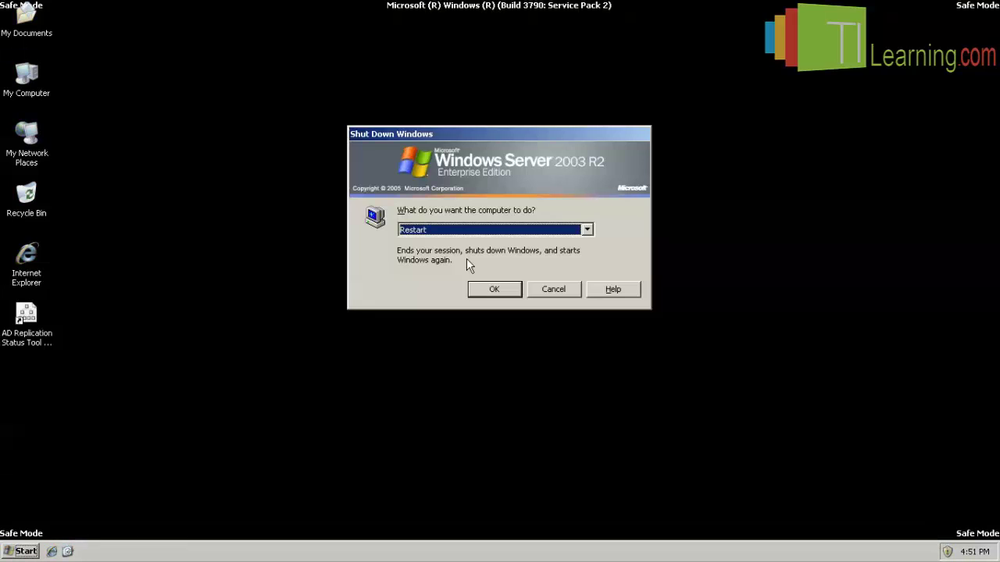
pyautogui.click(502, 292)
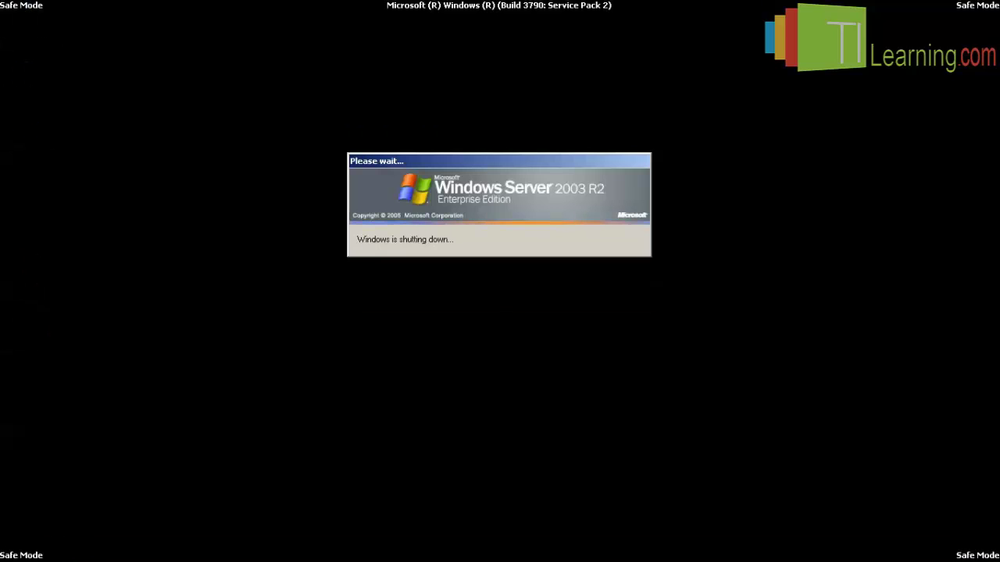
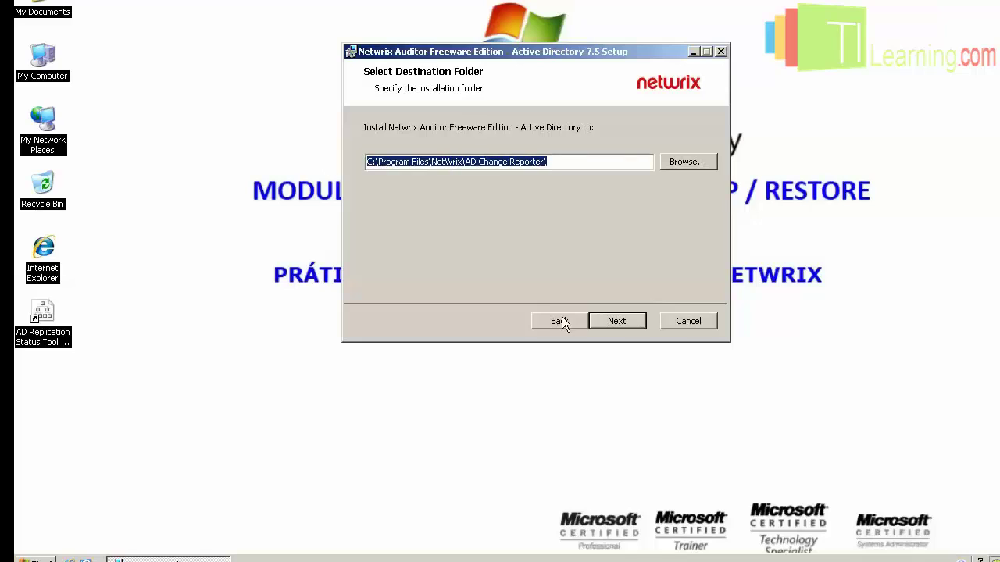
# Install Netwrix Auditor to C:\Program Files\NetWrix\AD Change Reporter and finish the setup wizard.
pyautogui.click(620, 319)
pyautogui.click(639, 323)
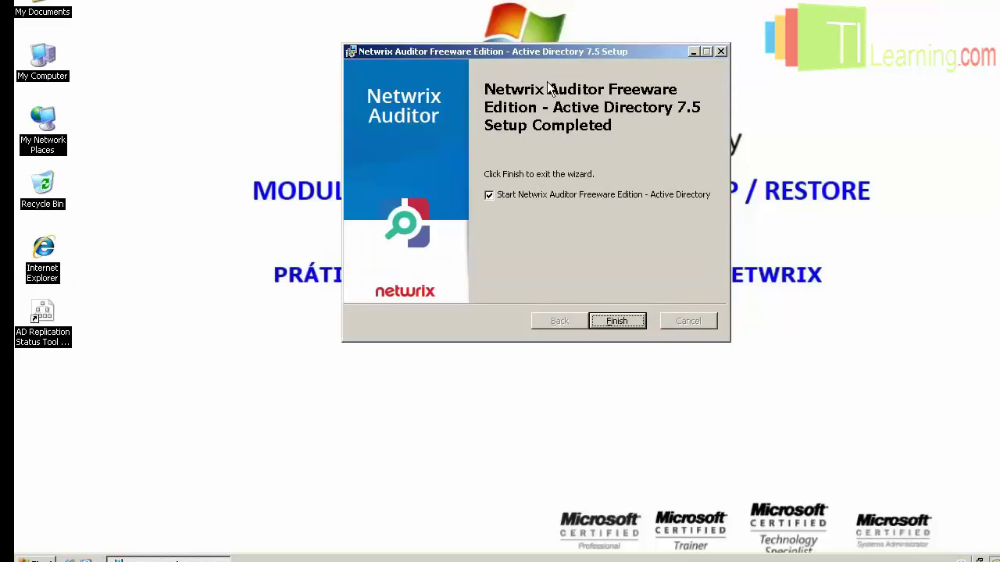
pyautogui.moveTo(565, 52); pyautogui.dragTo(544, 20)
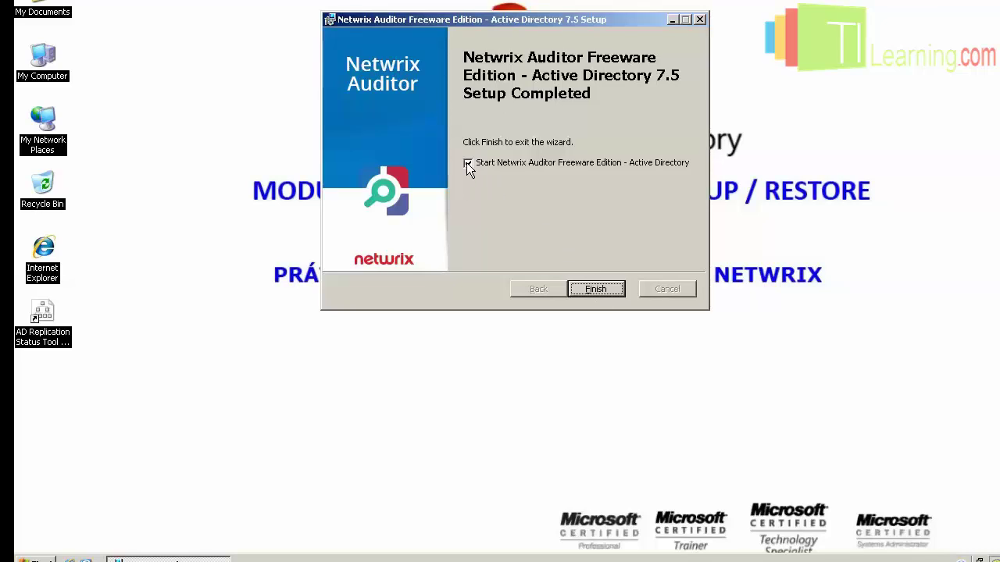
pyautogui.click(592, 294)
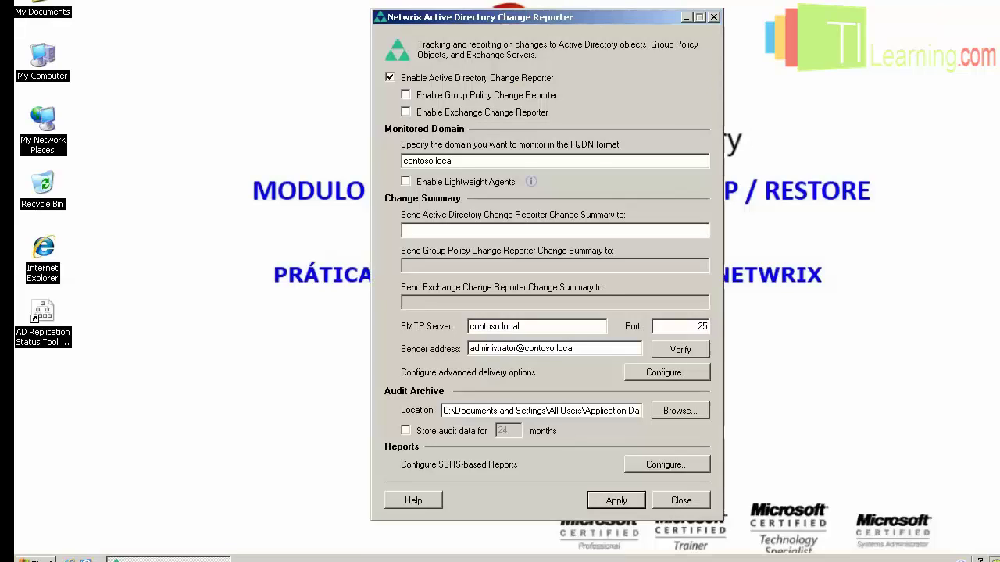
# Copy the Sender address into the Change Summary recipient field and apply the settings.
pyautogui.moveTo(597, 344); pyautogui.dragTo(442, 343)
pyautogui.hotkey('ctrl', 'c')
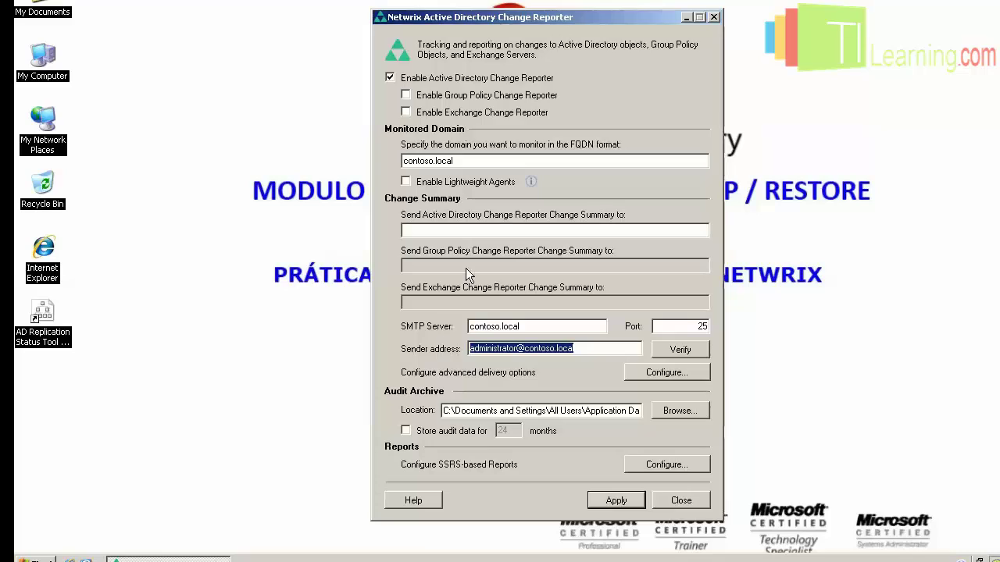
pyautogui.click(491, 226)
pyautogui.hotkey('ctrl', 'v')
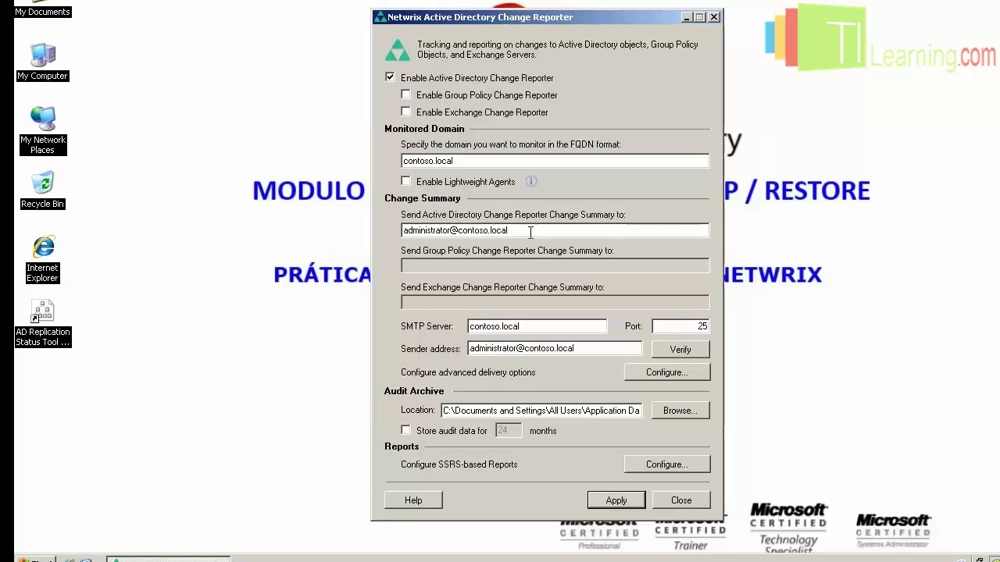
pyautogui.moveTo(532, 227); pyautogui.dragTo(380, 228)
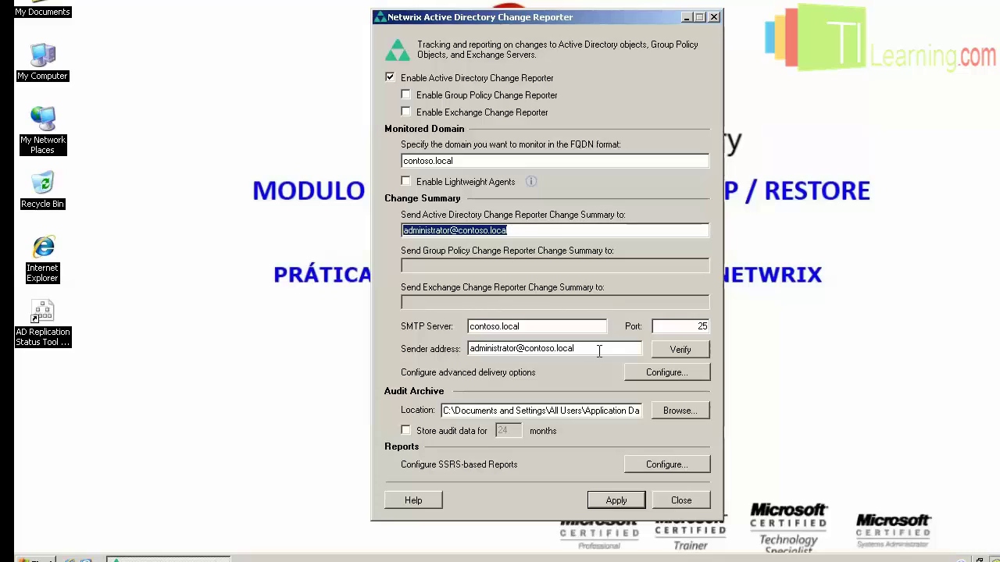
pyautogui.moveTo(576, 350); pyautogui.dragTo(450, 353)
pyautogui.moveTo(544, 328); pyautogui.dragTo(460, 331)
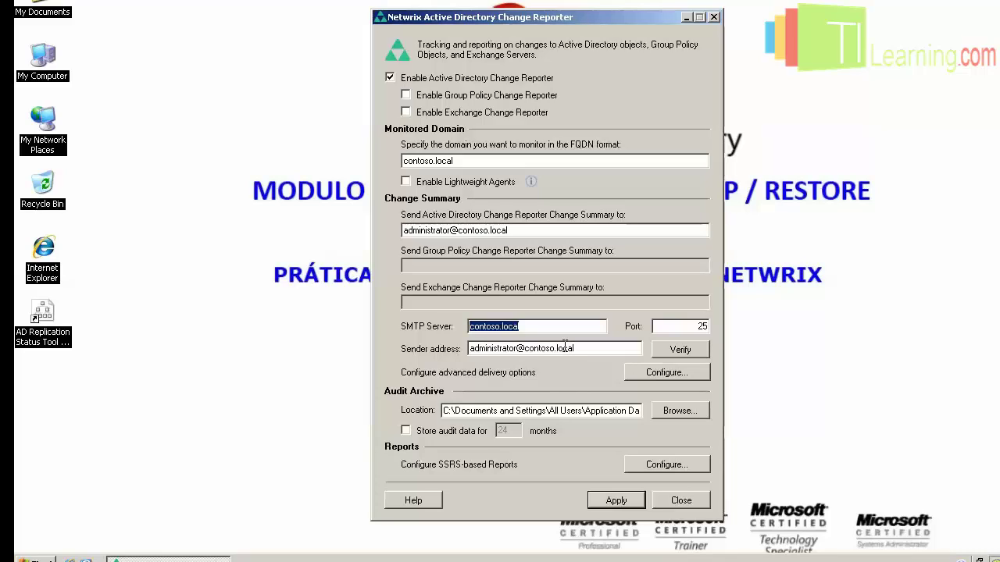
pyautogui.moveTo(592, 348); pyautogui.dragTo(430, 347)
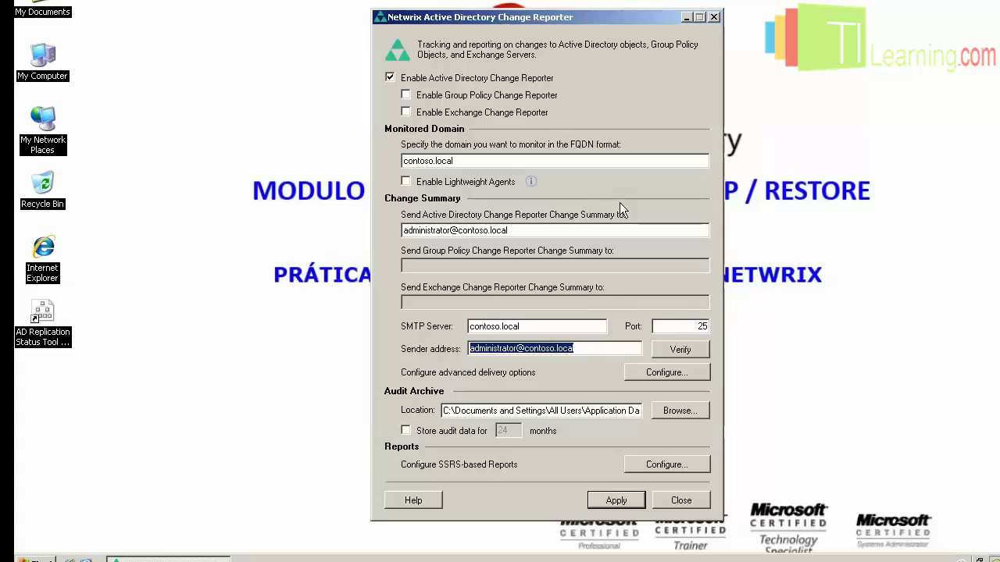
pyautogui.click(619, 503)
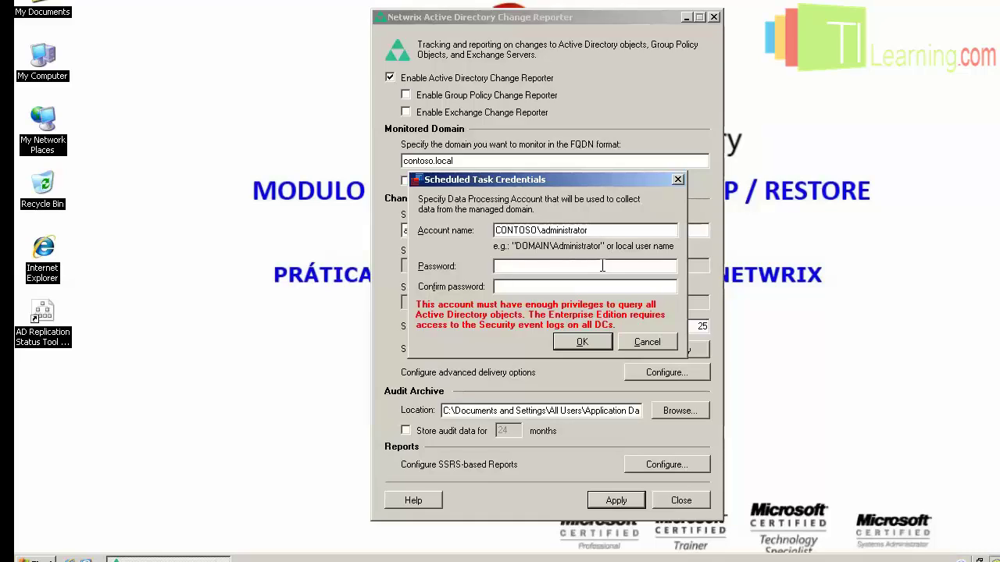
# Enter and confirm the data-processing account password in Scheduled Task Credentials.
pyautogui.write('•••••••••••')
pyautogui.press('Tab')
pyautogui.write('•••••••••••')
pyautogui.click(584, 340)
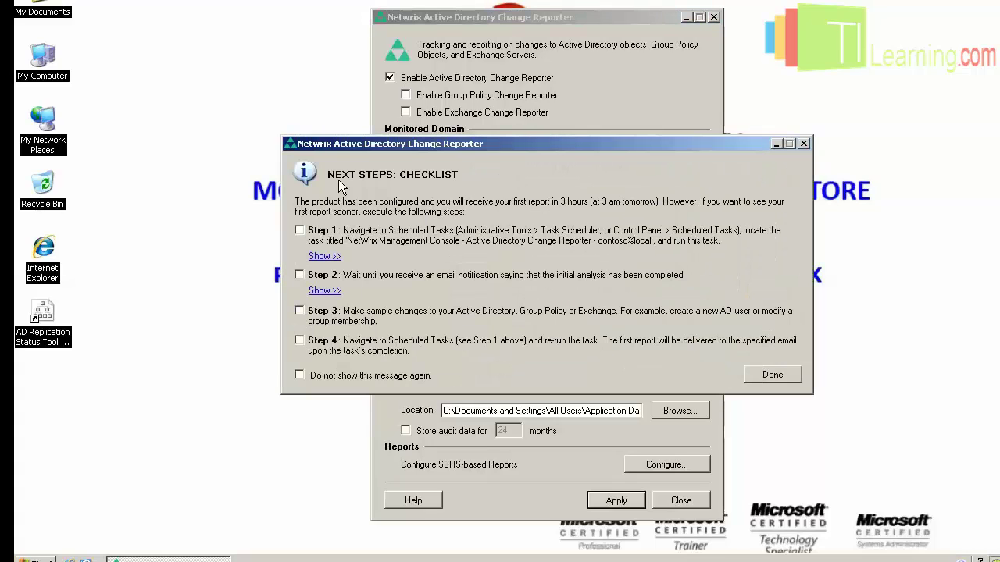
# Tick 'Do not show this message again' on the next-steps checklist and click Done.
pyautogui.moveTo(413, 153); pyautogui.dragTo(440, 91)
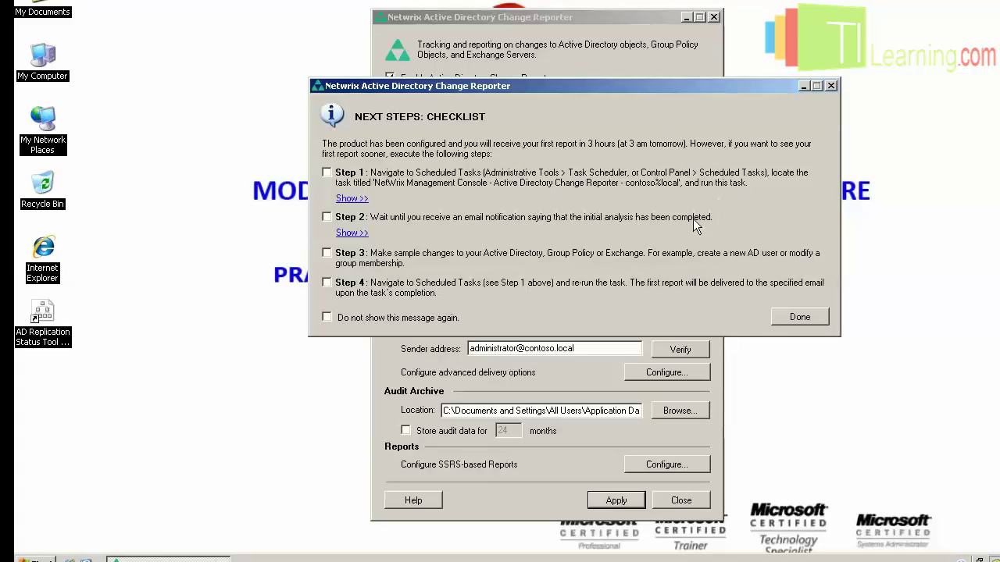
pyautogui.click(326, 317)
pyautogui.click(810, 320)
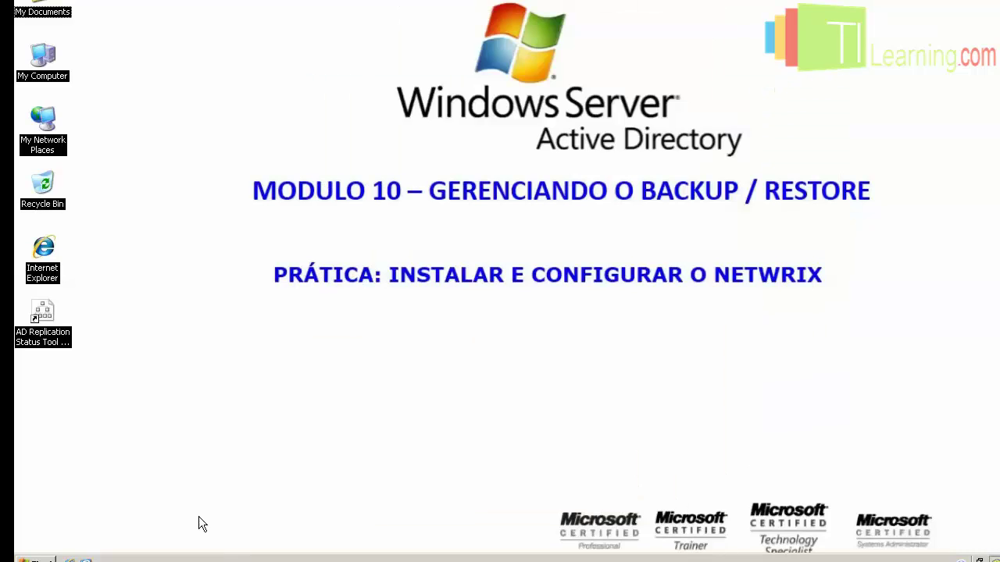
# Open Scheduled Tasks maximized, with the Name, Schedule and Next Run Time columns widened.
pyautogui.click(31, 559)
pyautogui.moveTo(117, 360)
pyautogui.moveTo(238, 373)
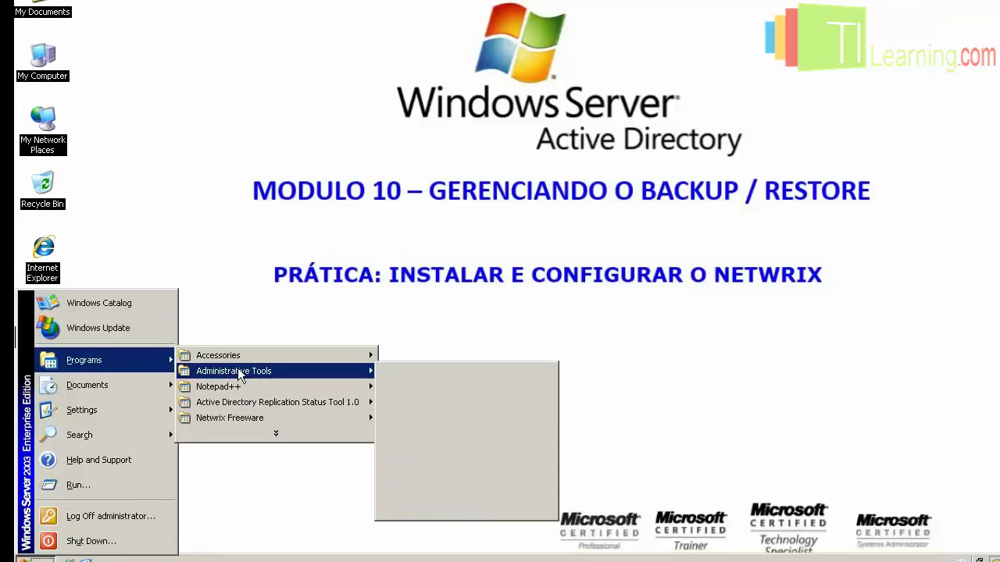
pyautogui.moveTo(249, 357)
pyautogui.moveTo(439, 357)
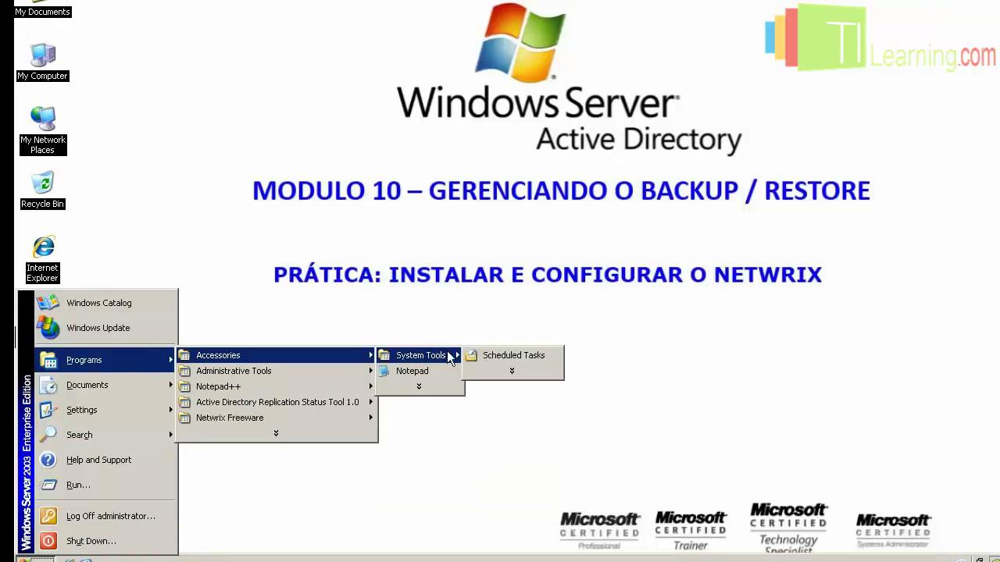
pyautogui.click(498, 356)
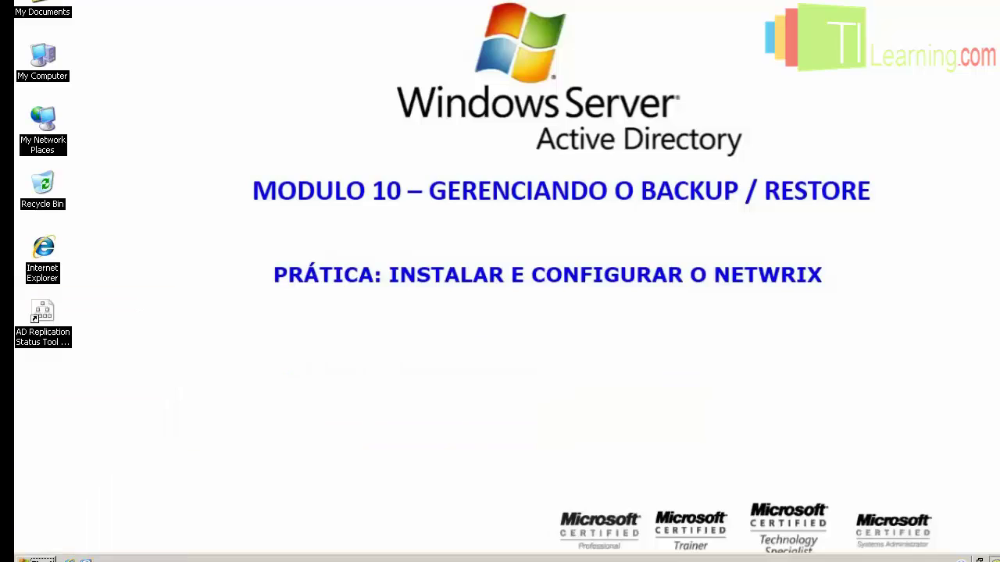
pyautogui.doubleClick(422, 94)
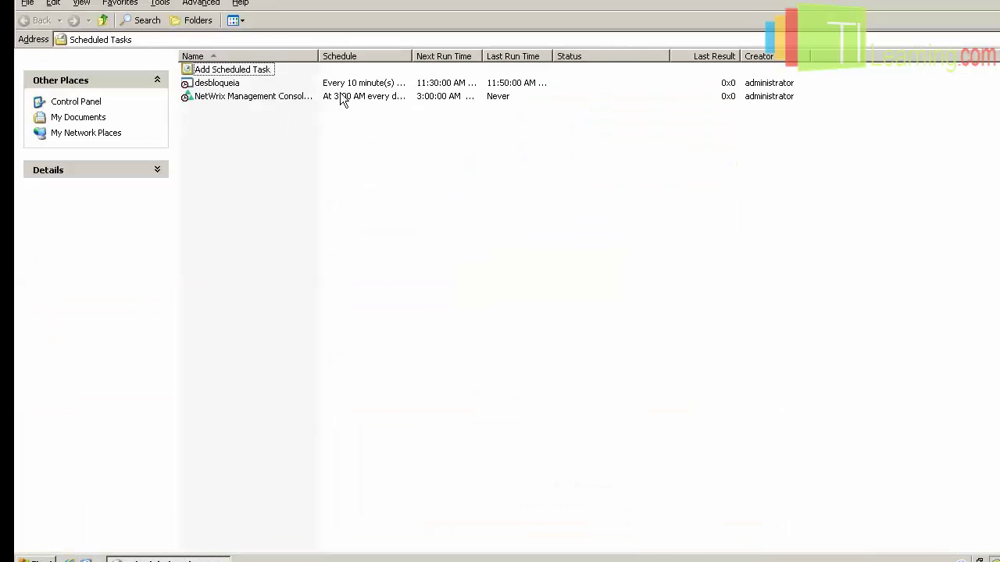
pyautogui.doubleClick(318, 56)
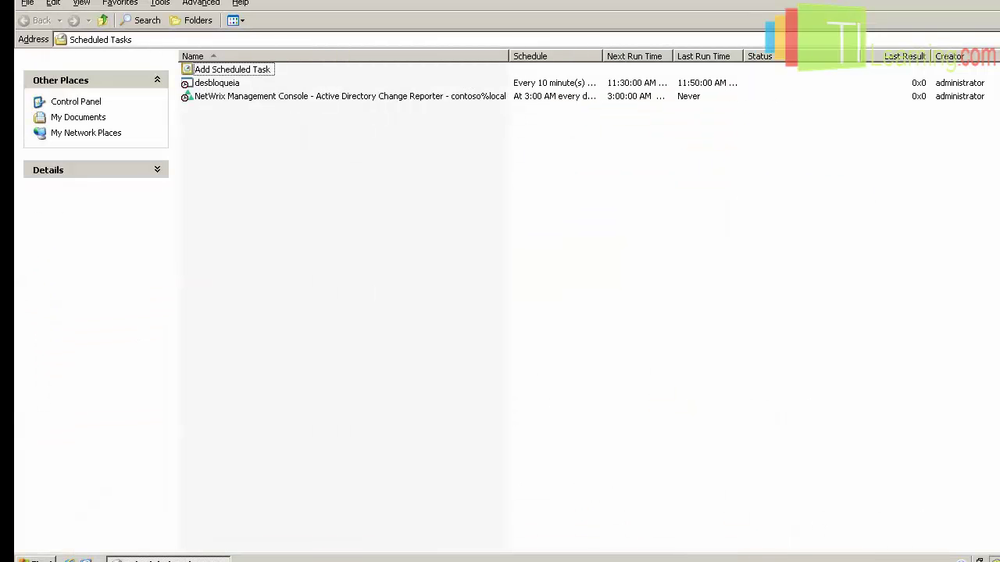
pyautogui.doubleClick(602, 56)
pyautogui.doubleClick(886, 56)
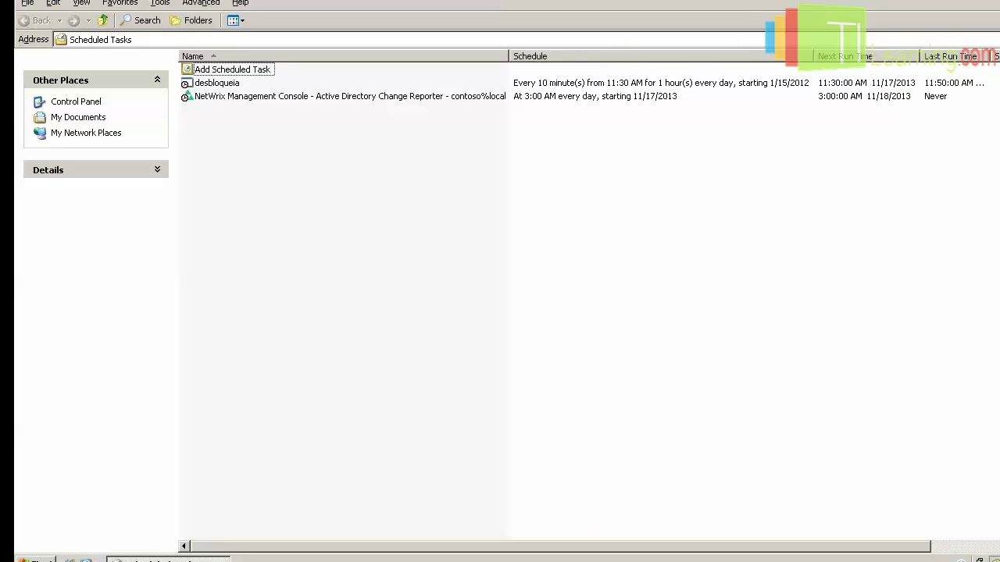
# Run the NetWrix Active Directory Change Reporter task and check its 9:57:00 AM last run.
pyautogui.rightClick(437, 99)
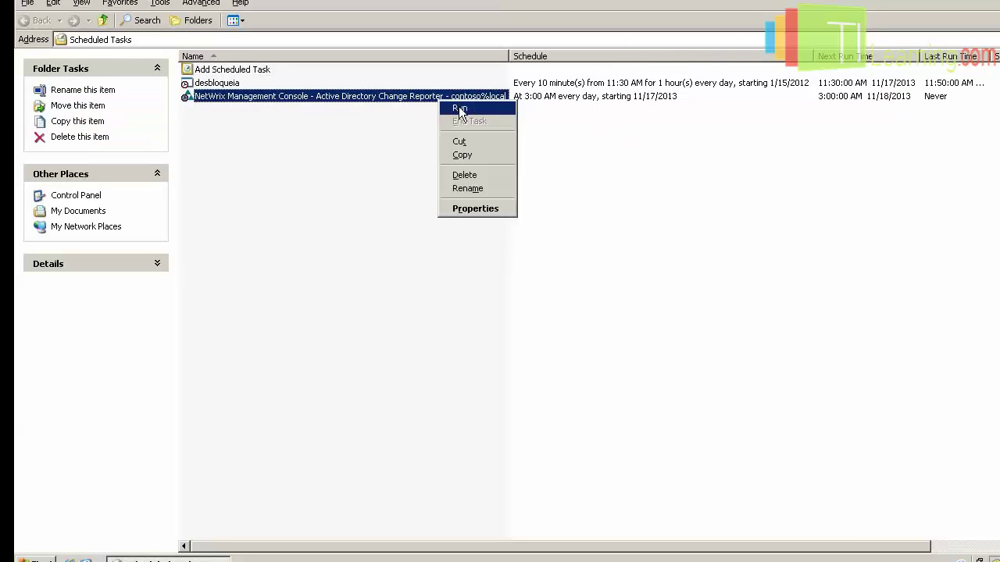
pyautogui.click(458, 107)
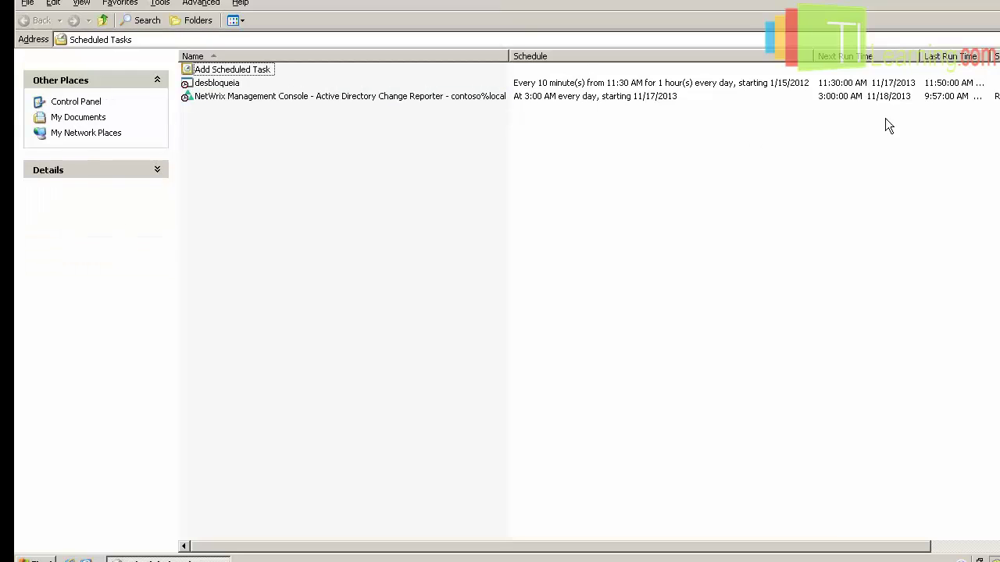
pyautogui.click(453, 99)
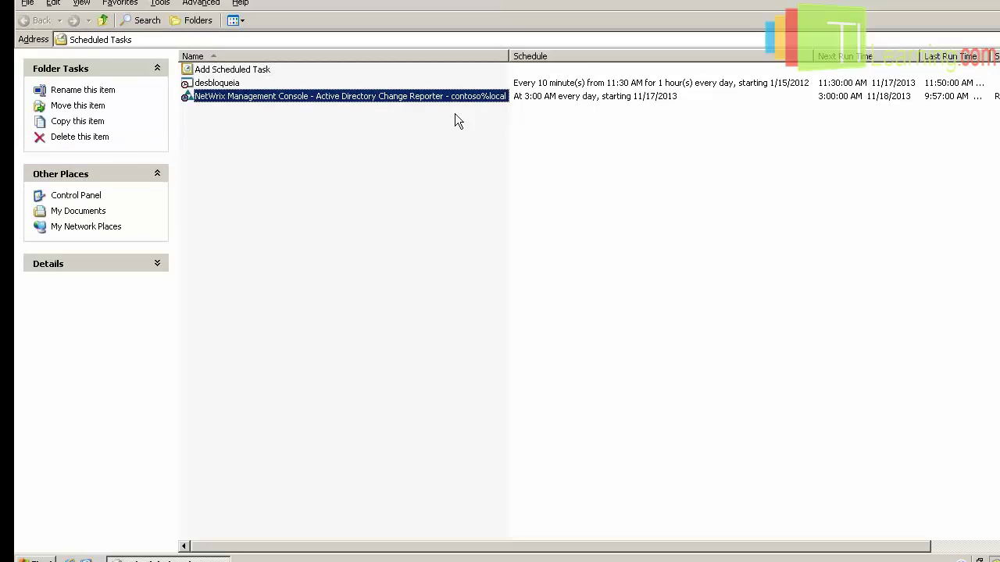
pyautogui.click(441, 99)
pyautogui.click(219, 86)
pyautogui.click(248, 99)
pyautogui.click(449, 149)
pyautogui.click(365, 99)
pyautogui.click(237, 84)
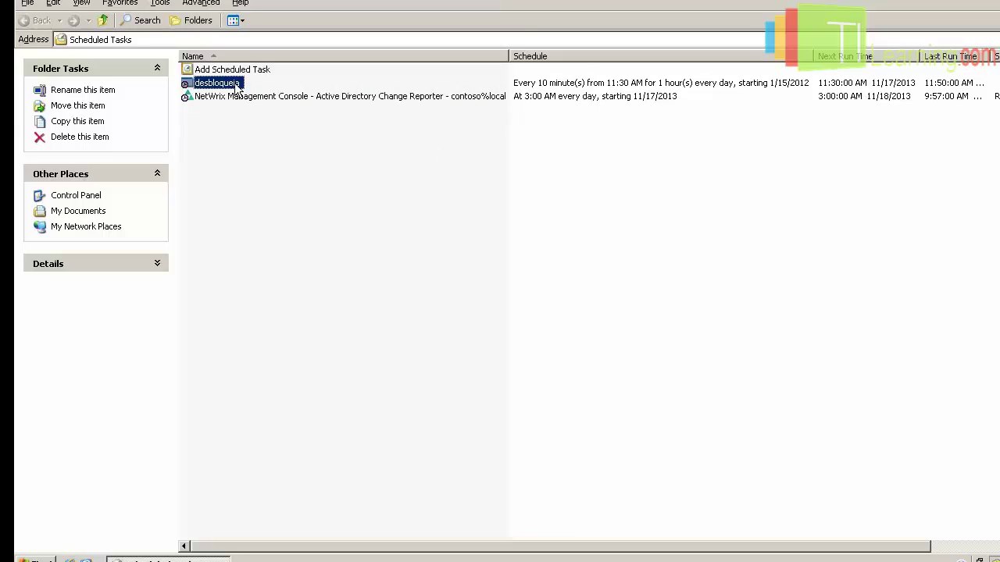
pyautogui.click(279, 98)
pyautogui.click(406, 161)
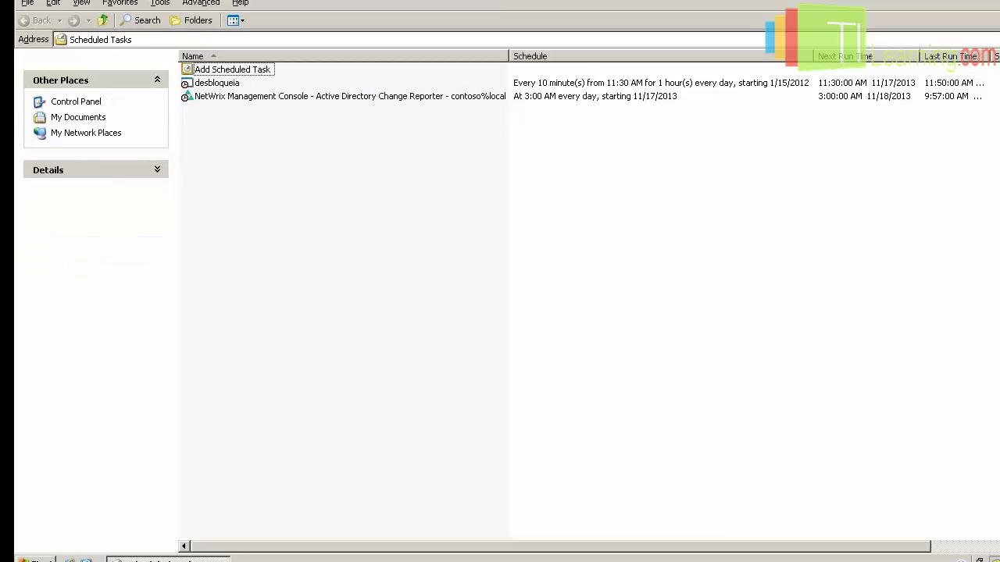
pyautogui.click(358, 100)
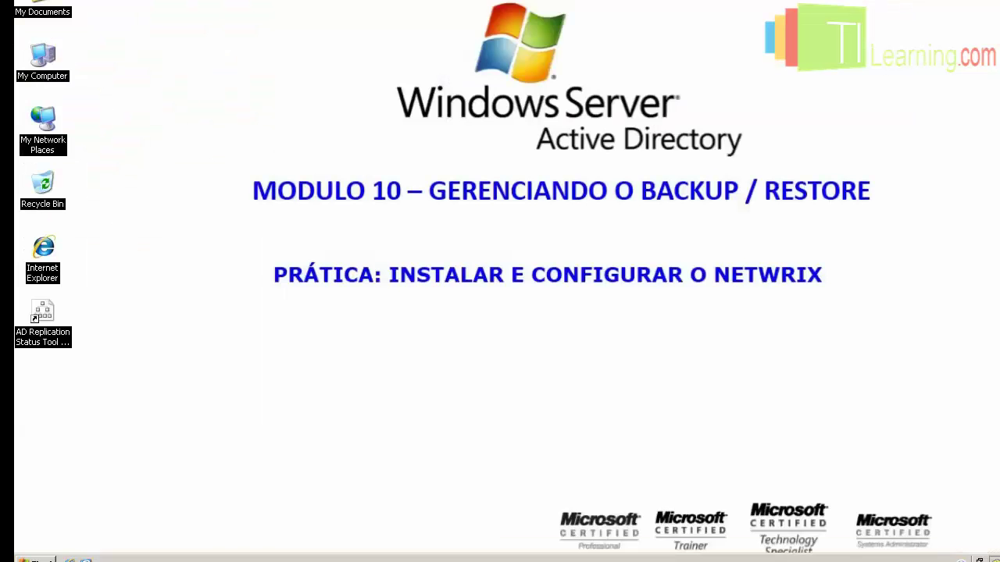
# Open Active Directory Users and Computers maximized, showing the users in BH > USERS.
pyautogui.click(35, 558)
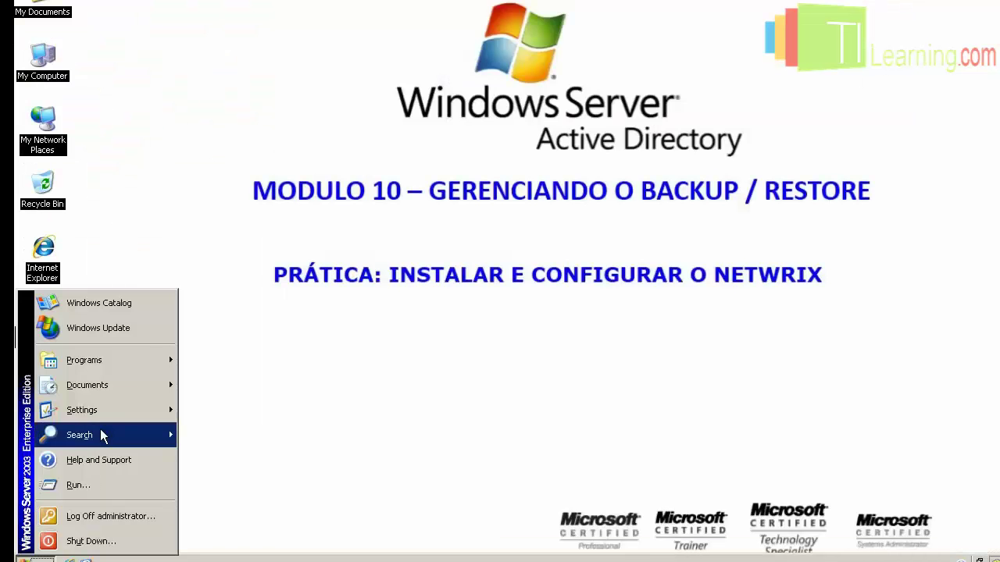
pyautogui.moveTo(118, 363)
pyautogui.moveTo(227, 373)
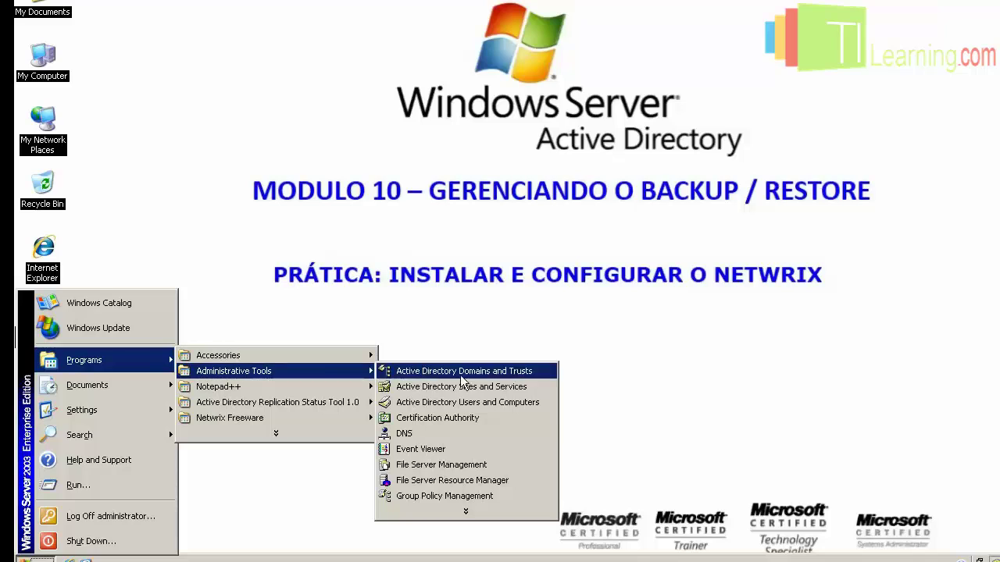
pyautogui.click(462, 405)
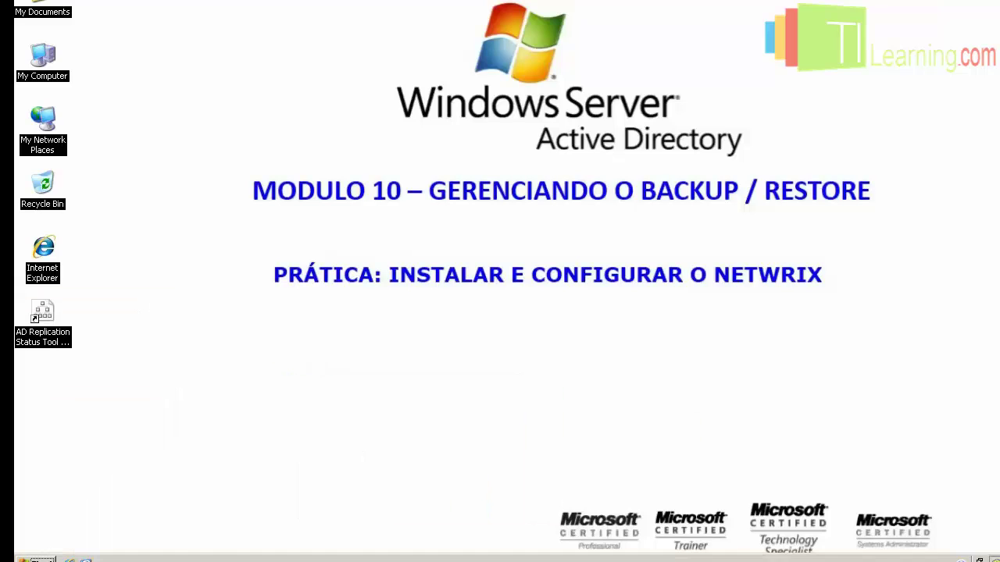
pyautogui.doubleClick(734, 149)
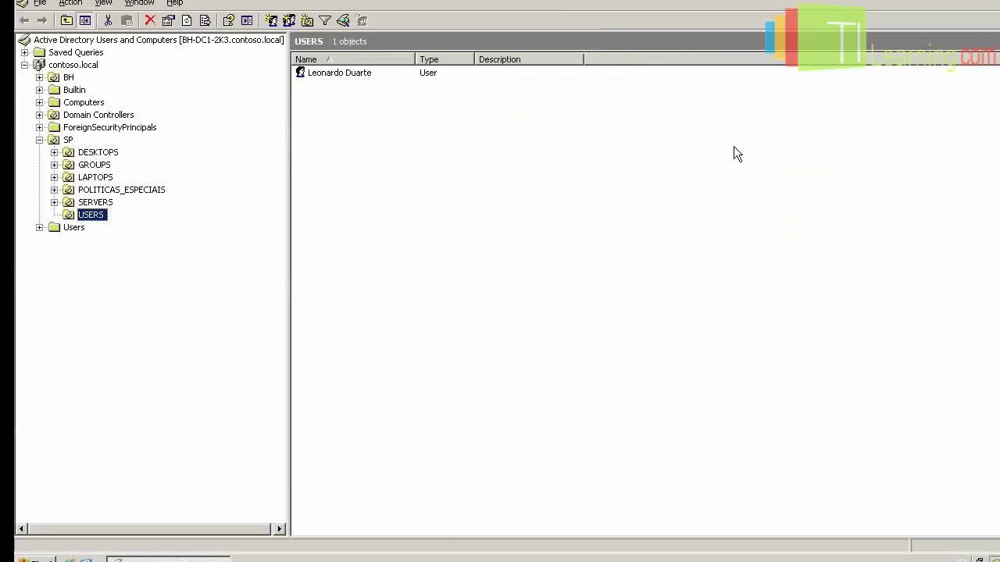
pyautogui.click(39, 77)
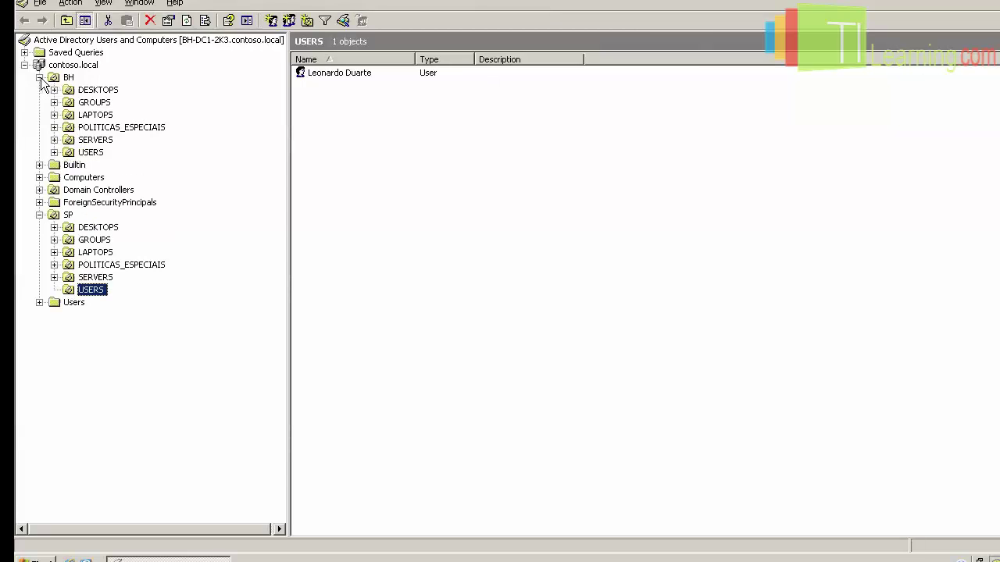
pyautogui.click(89, 152)
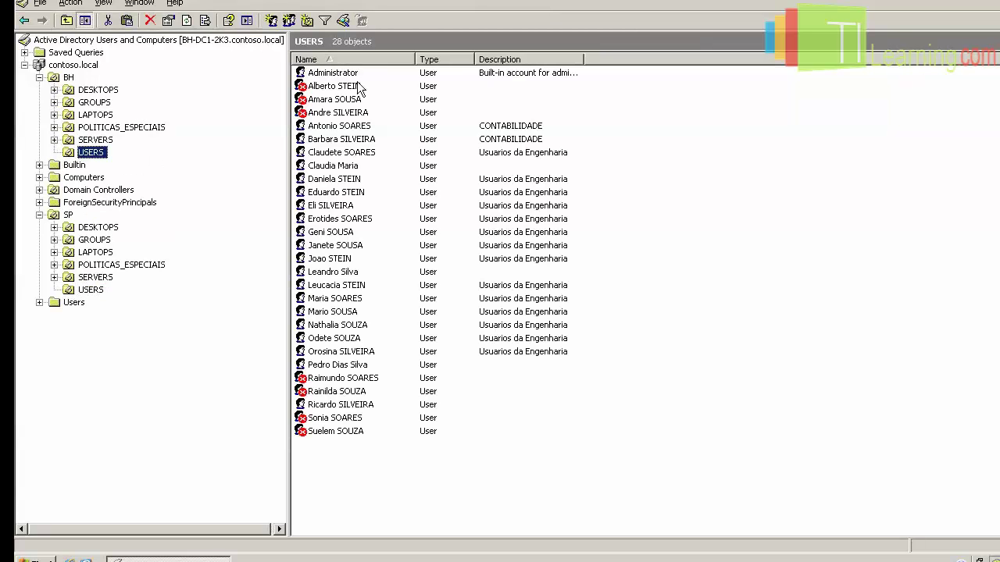
# Delete all 27 BH users except Administrator and confirm the deletion.
pyautogui.click(359, 87)
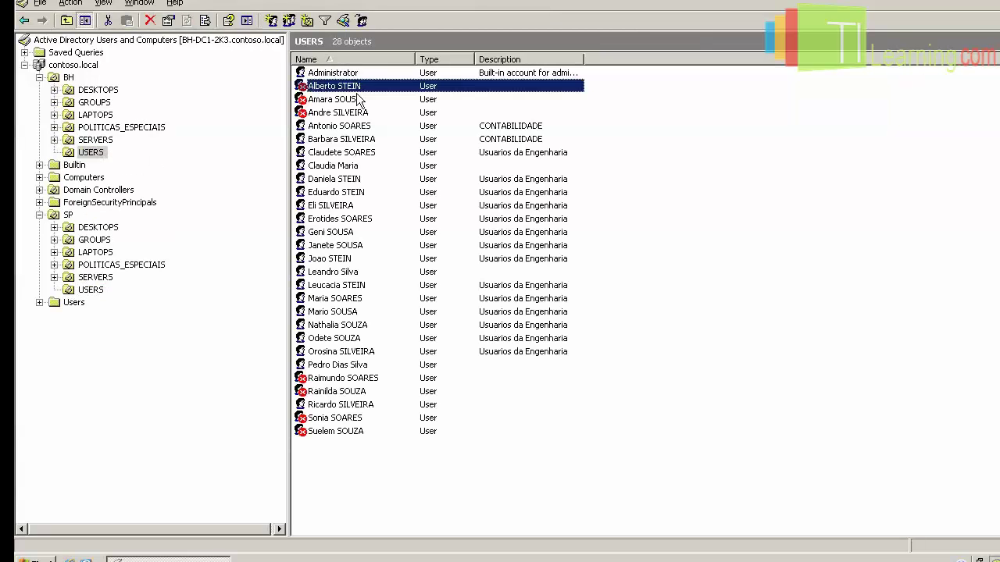
pyautogui.keyDown('shift'); pyautogui.click(349, 431); pyautogui.keyUp('shift')
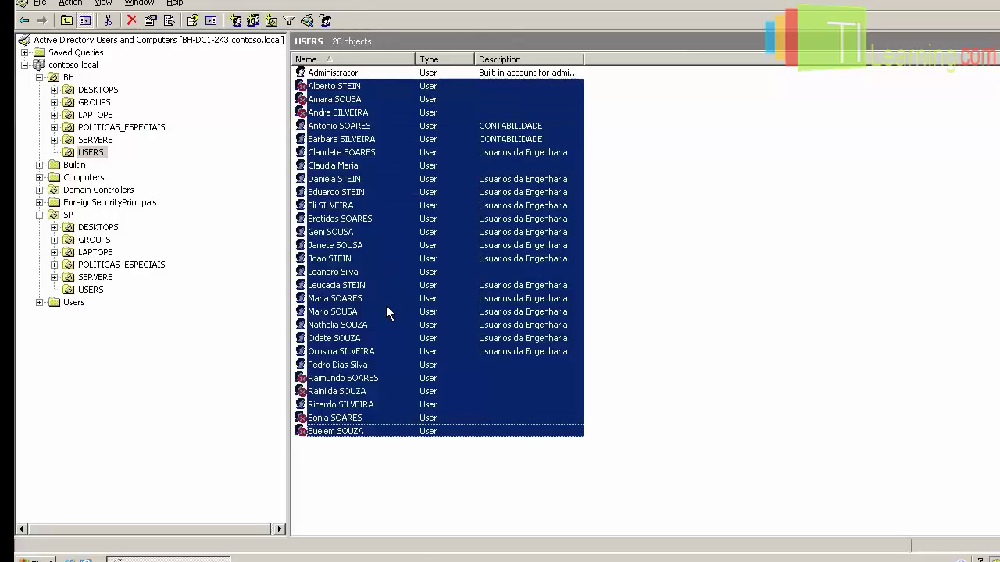
pyautogui.press('Delete')
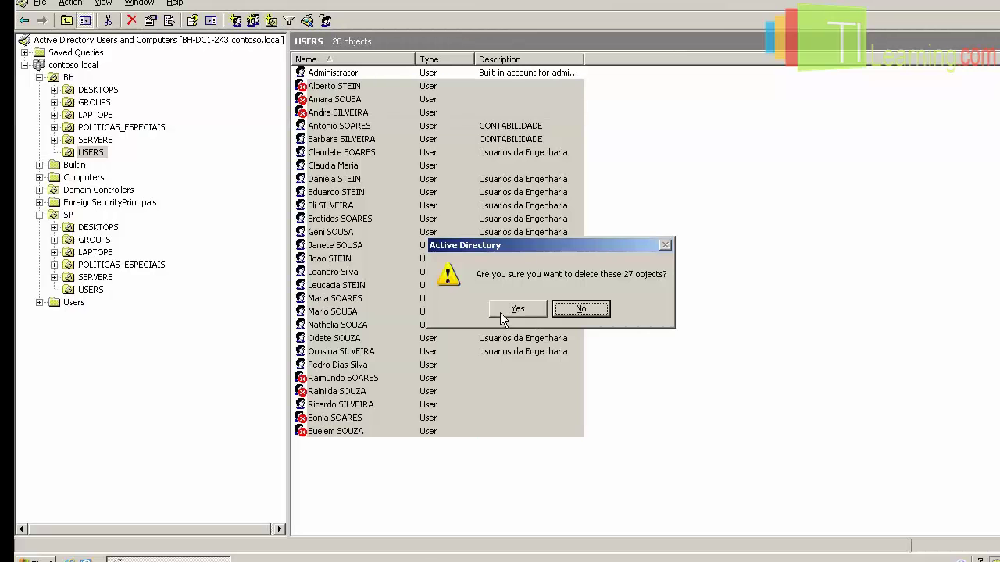
pyautogui.click(501, 311)
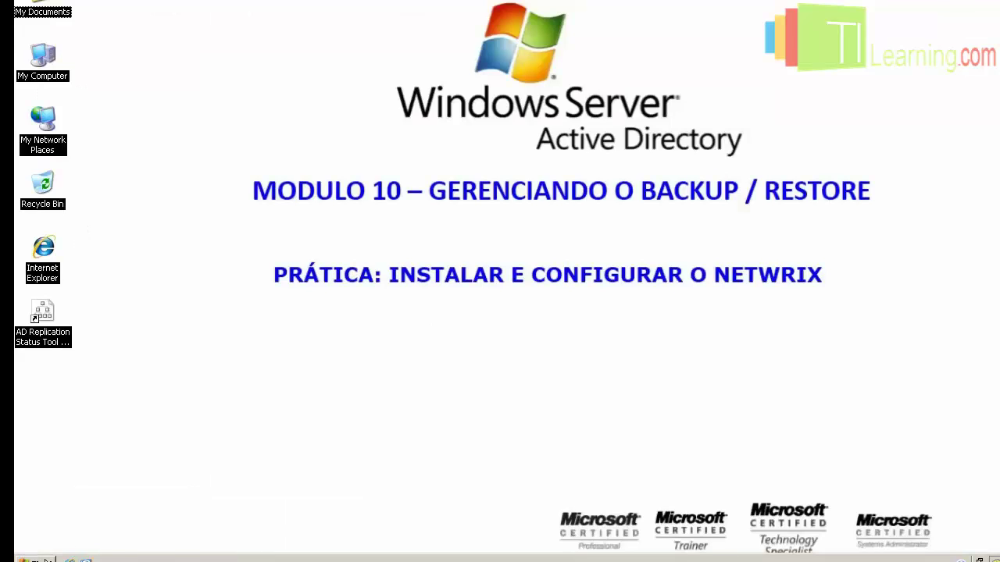
# Launch Active Directory Object Restore from the Netwrix Freeware programs menu.
pyautogui.click(45, 559)
pyautogui.moveTo(116, 361)
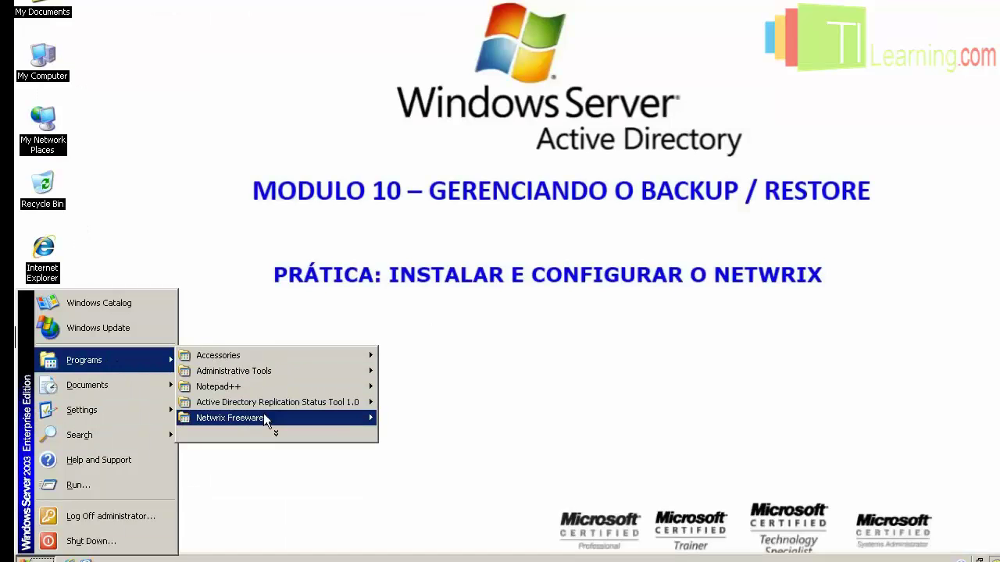
pyautogui.moveTo(264, 415)
pyautogui.moveTo(470, 434)
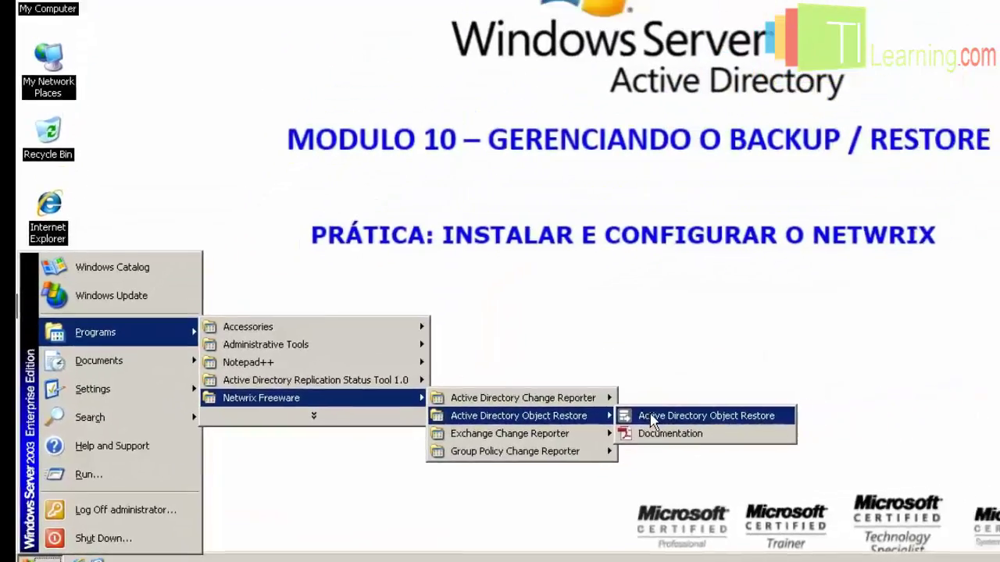
pyautogui.click(652, 418)
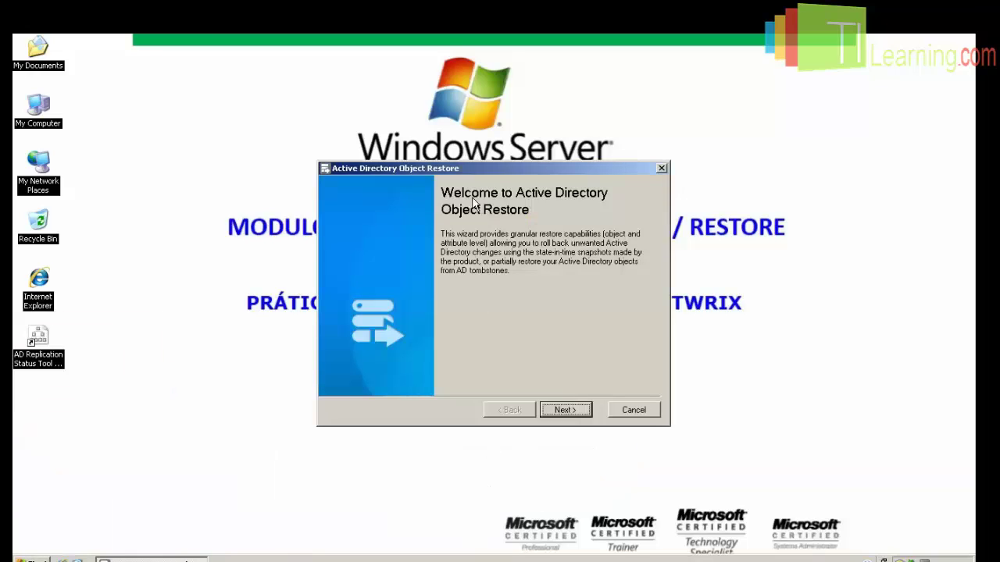
# Pick the 11/17/2013 9:57:02 AM snapshot and analyze changes made since it.
pyautogui.click(584, 411)
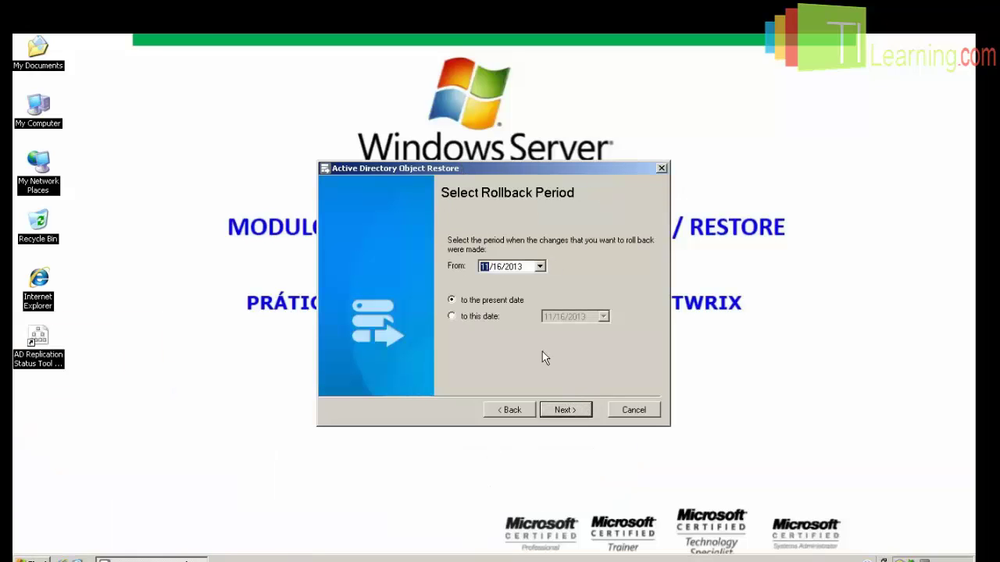
pyautogui.click(578, 410)
pyautogui.click(466, 286)
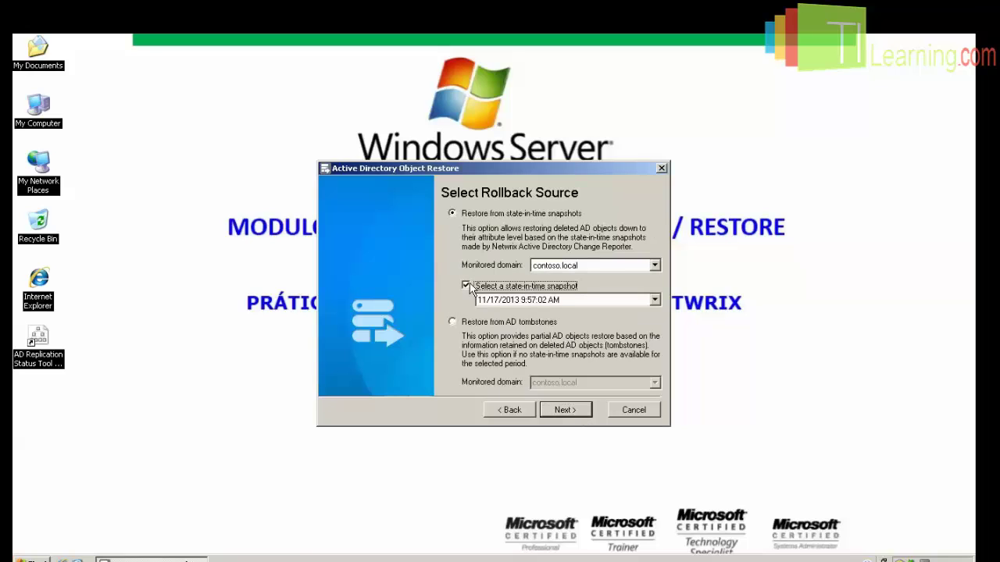
pyautogui.click(654, 301)
pyautogui.click(625, 311)
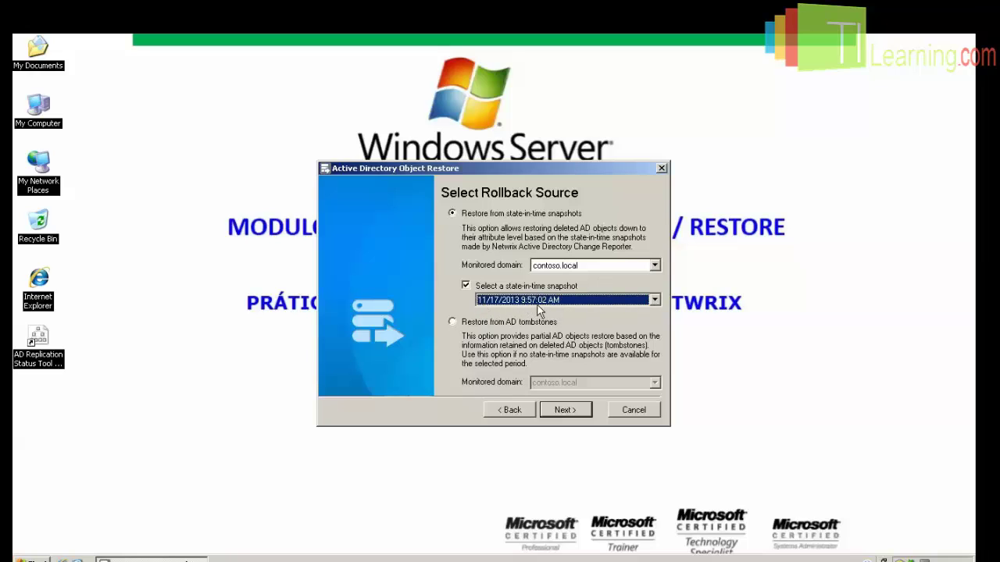
pyautogui.click(571, 415)
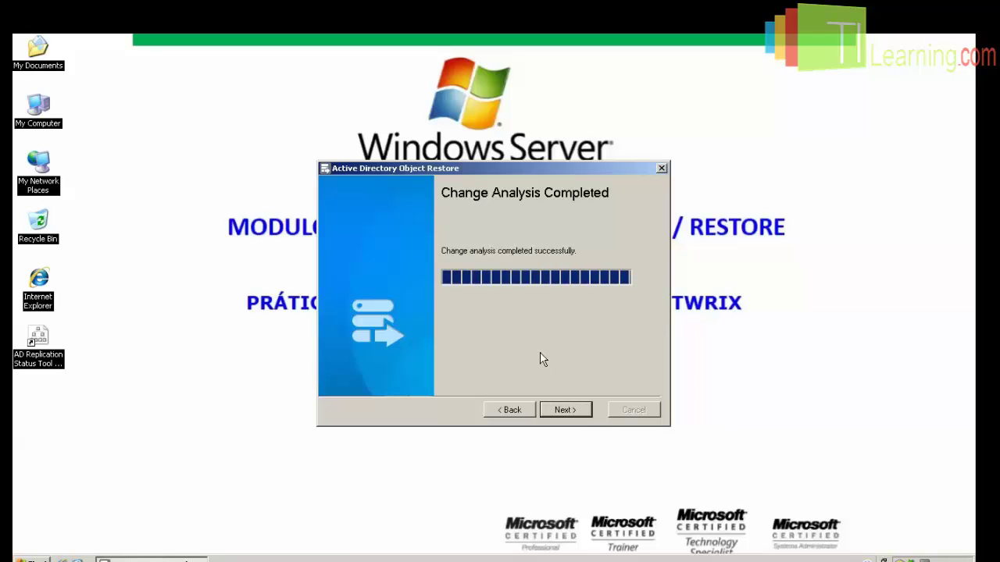
pyautogui.click(563, 414)
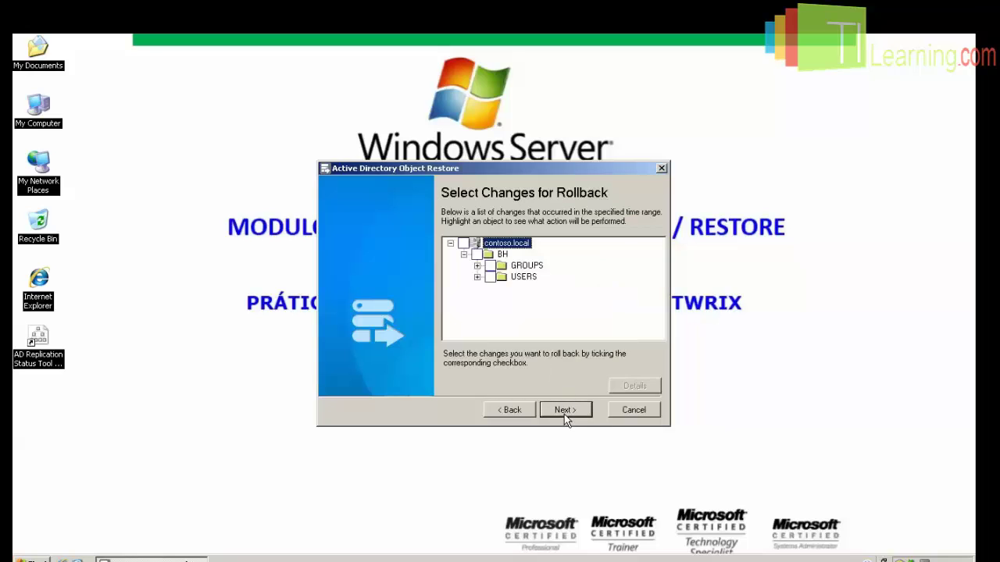
# Mark all removed BH users for rollback, roll them back, and close the wizard.
pyautogui.click(477, 278)
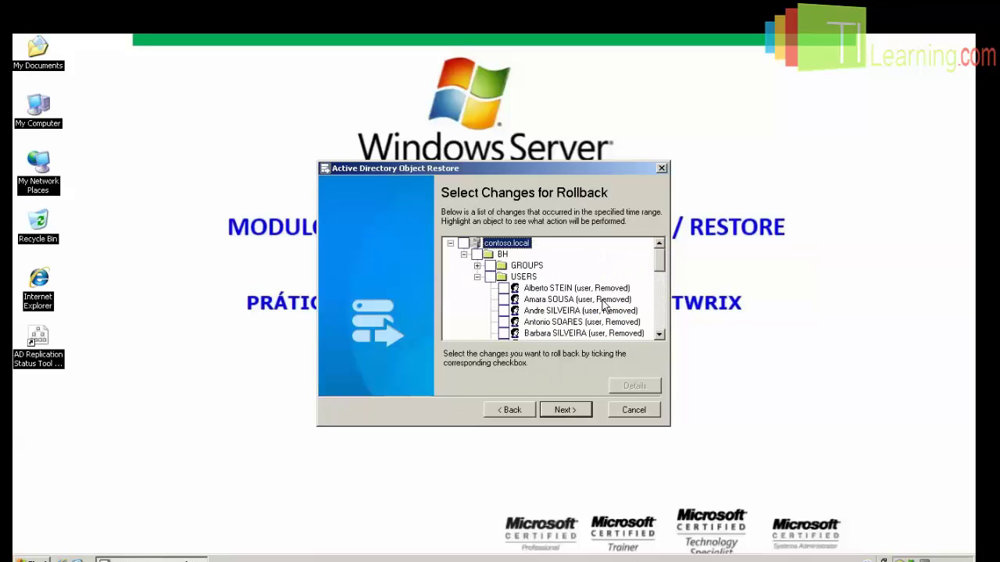
pyautogui.scroll(-10, 645, 310)
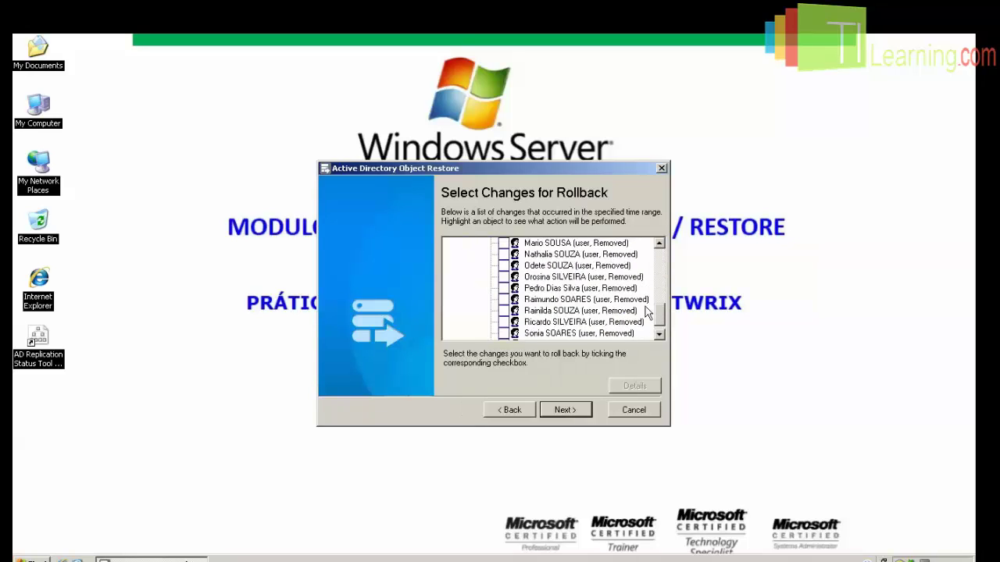
pyautogui.scroll(8, 645, 309)
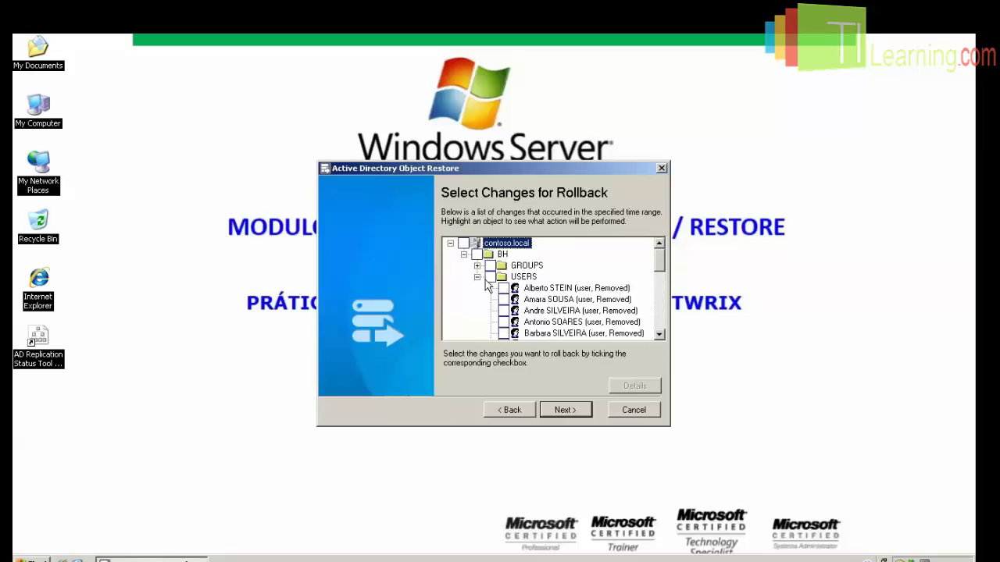
pyautogui.click(490, 277)
pyautogui.click(477, 266)
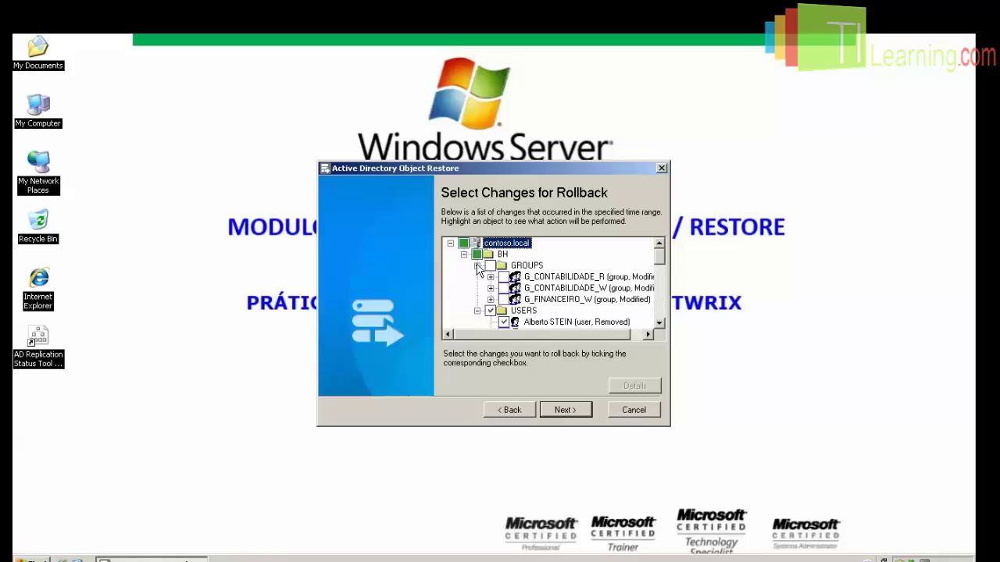
pyautogui.click(478, 265)
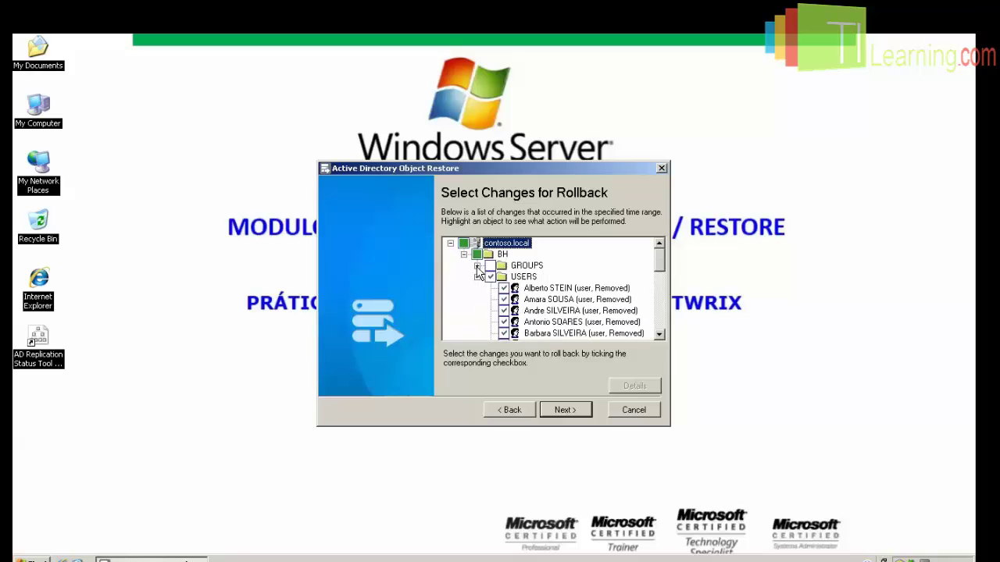
pyautogui.moveTo(662, 265); pyautogui.dragTo(661, 352)
pyautogui.click(586, 409)
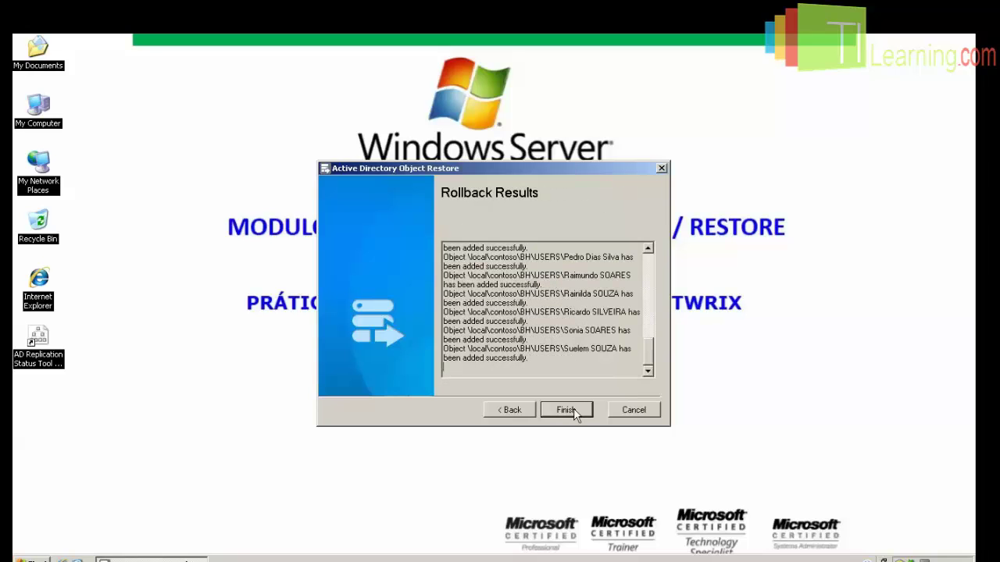
pyautogui.click(576, 416)
pyautogui.click(24, 559)
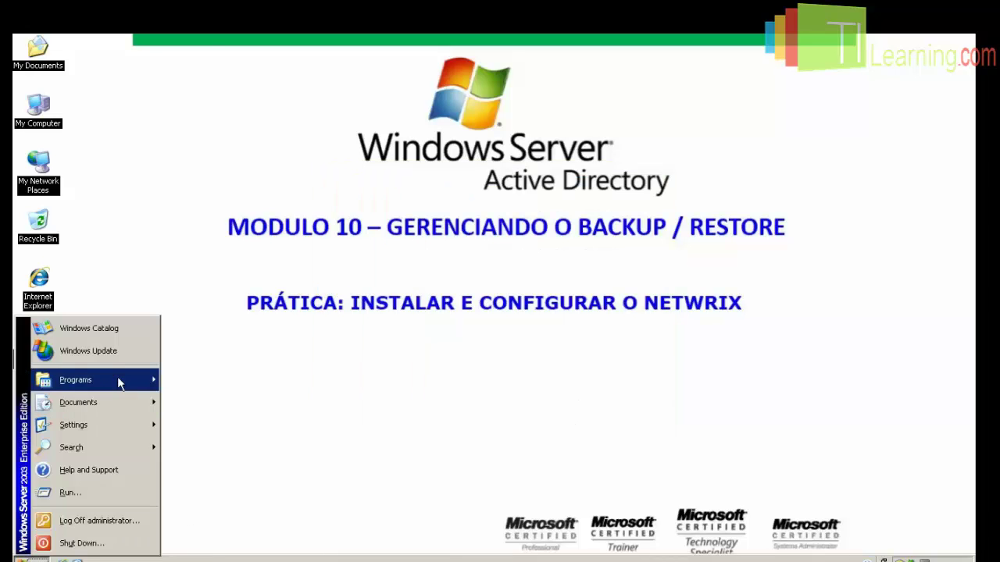
pyautogui.moveTo(118, 379)
pyautogui.moveTo(246, 393)
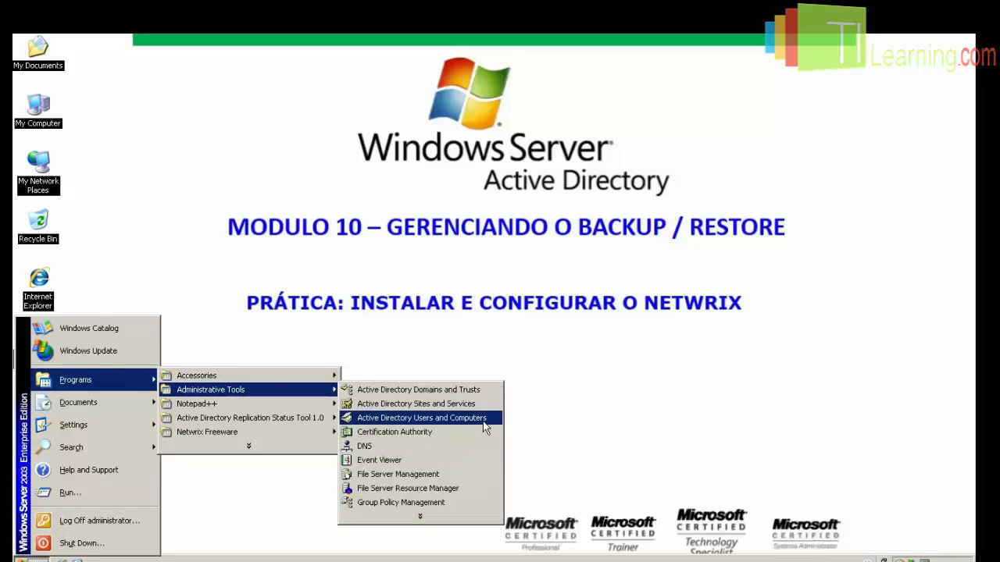
pyautogui.click(422, 418)
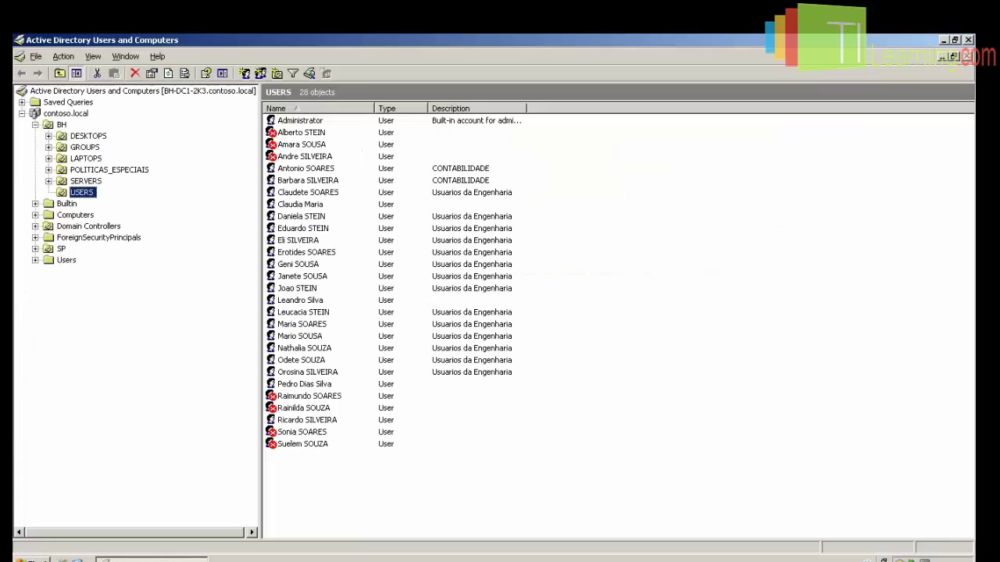
pyautogui.click(303, 133)
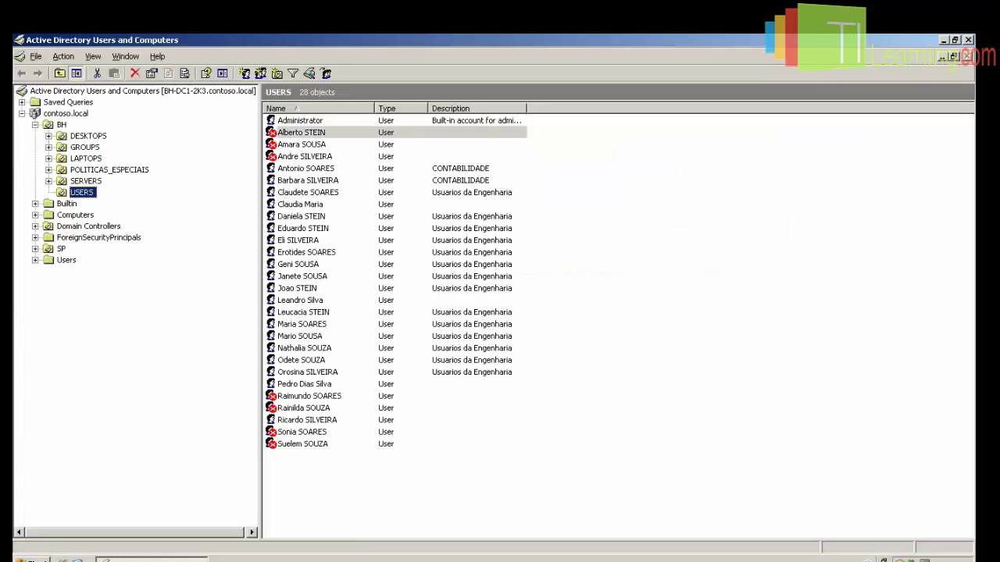
pyautogui.click(327, 443)
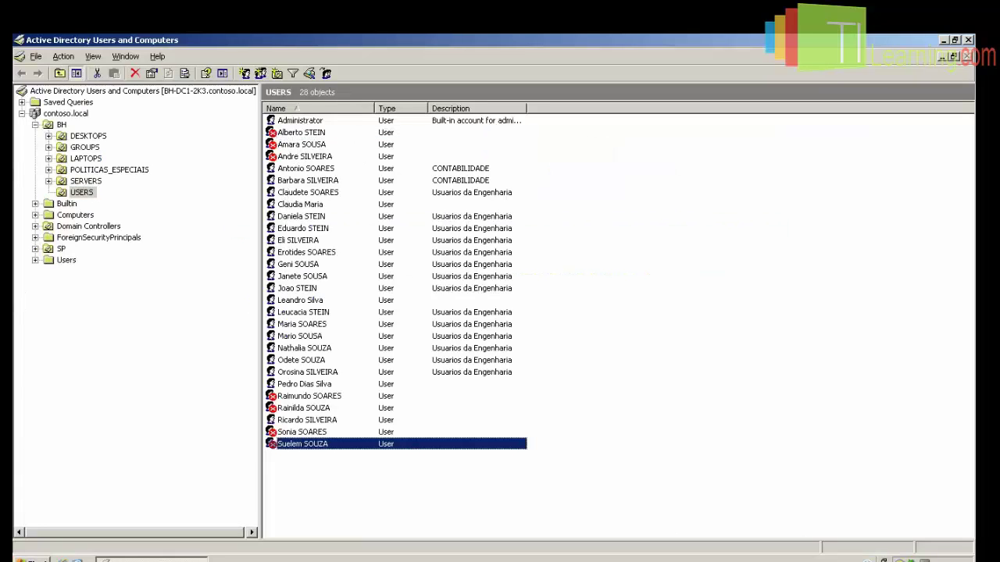
pyautogui.click(325, 136)
pyautogui.rightClick(311, 229)
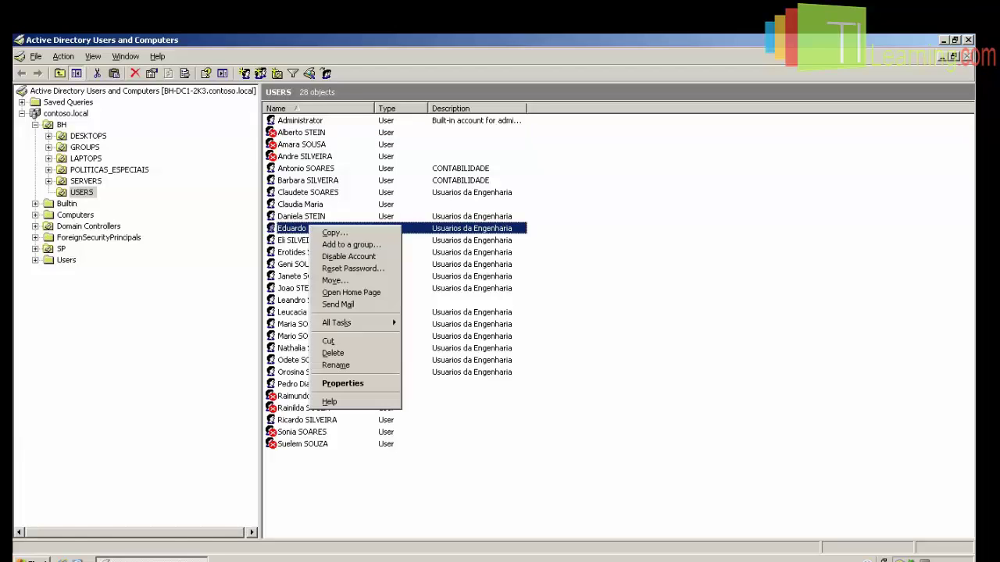
pyautogui.click(347, 383)
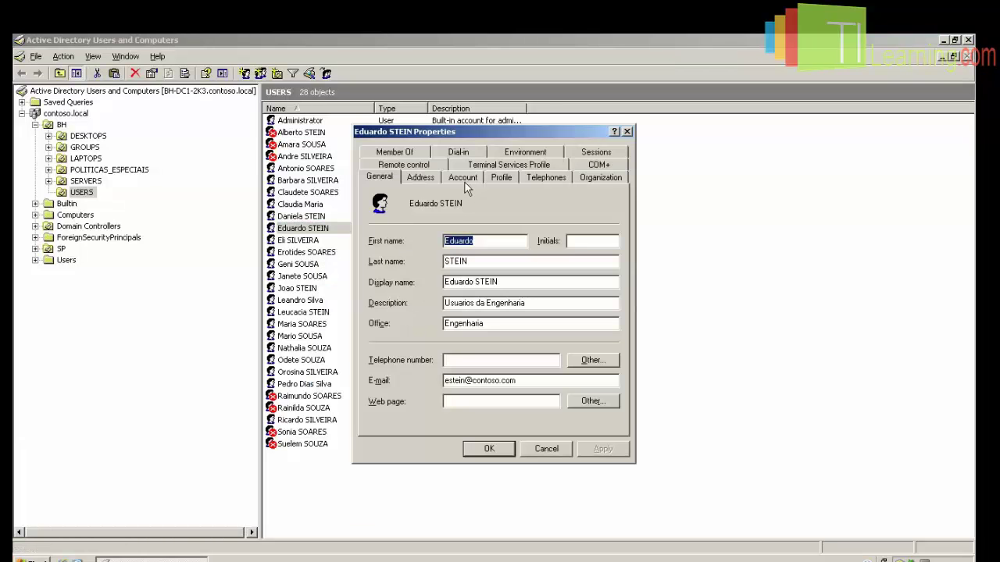
pyautogui.moveTo(548, 306); pyautogui.dragTo(447, 306)
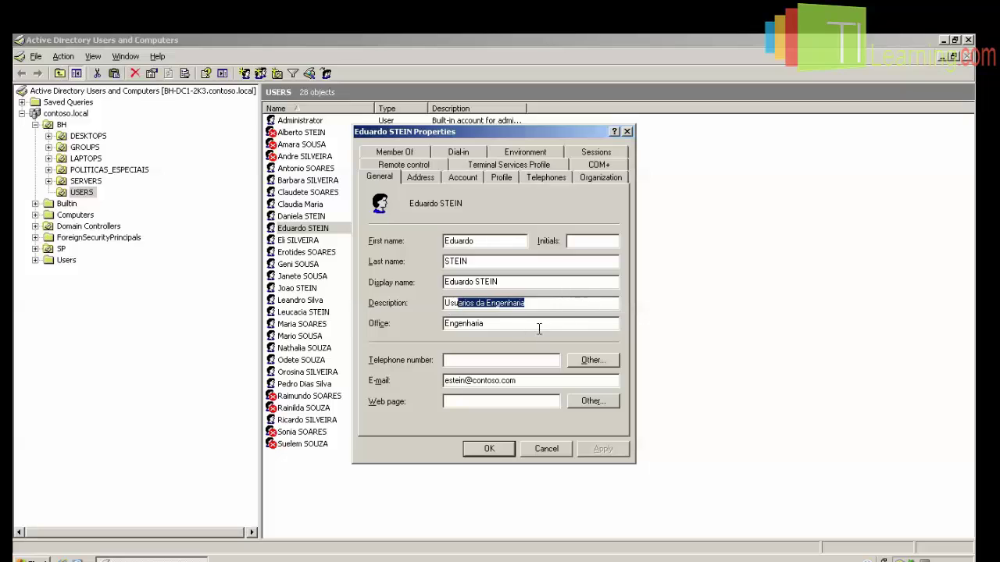
pyautogui.moveTo(506, 326); pyautogui.dragTo(370, 328)
pyautogui.click(459, 178)
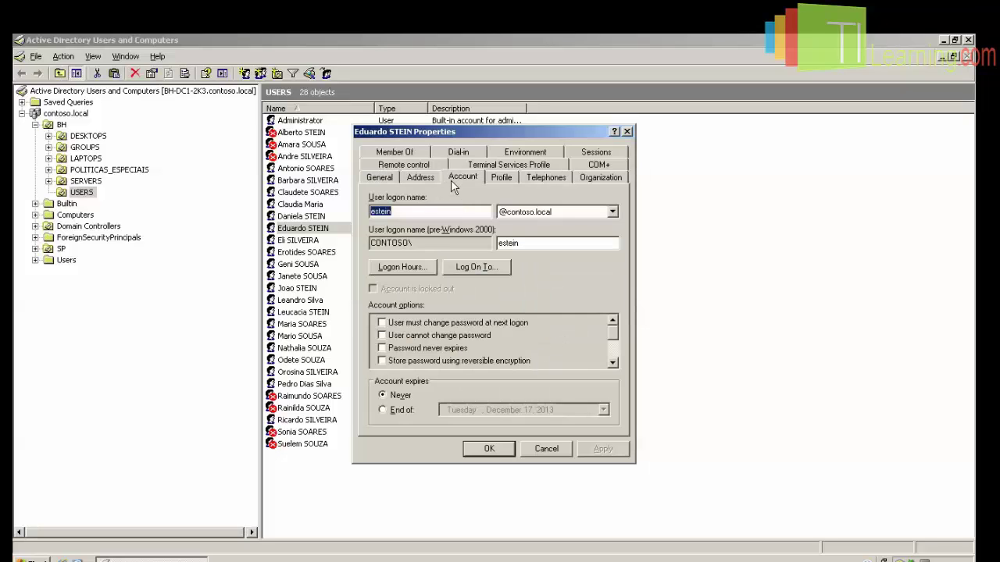
pyautogui.click(546, 448)
pyautogui.click(969, 39)
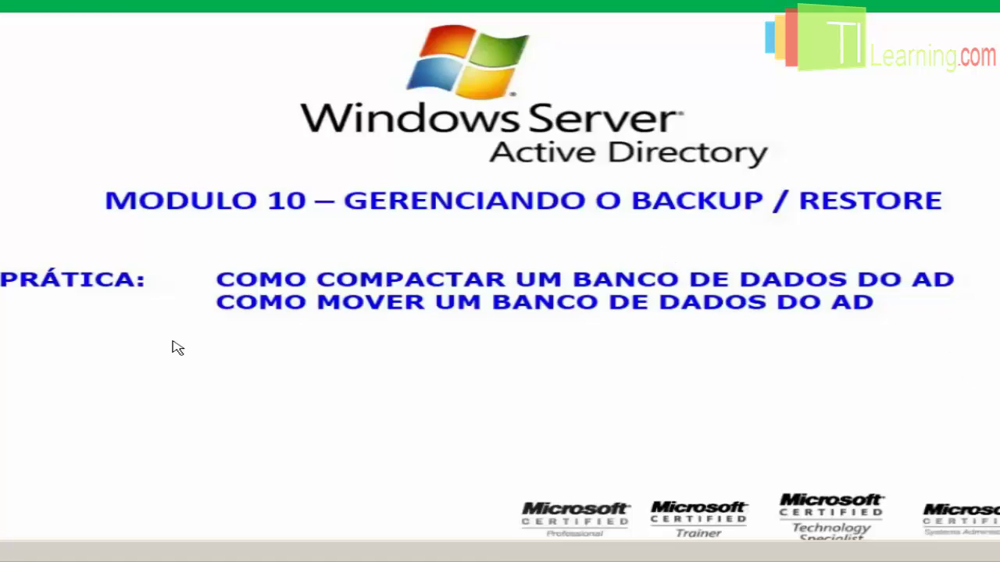
# Reboot Windows Server 2003 by choosing Restart in the Shut Down dialog.
pyautogui.click(2, 553)
pyautogui.click(2, 529)
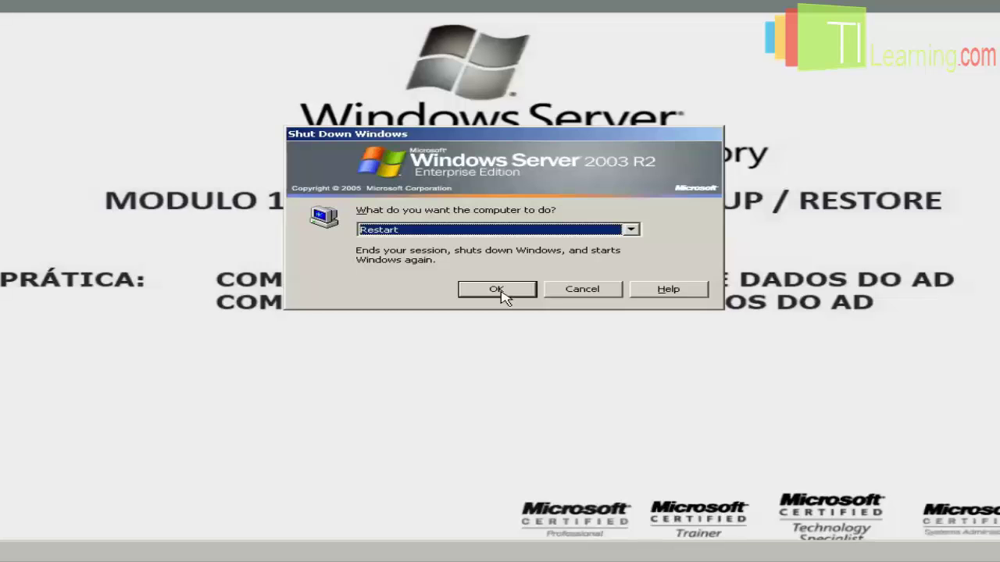
pyautogui.click(498, 289)
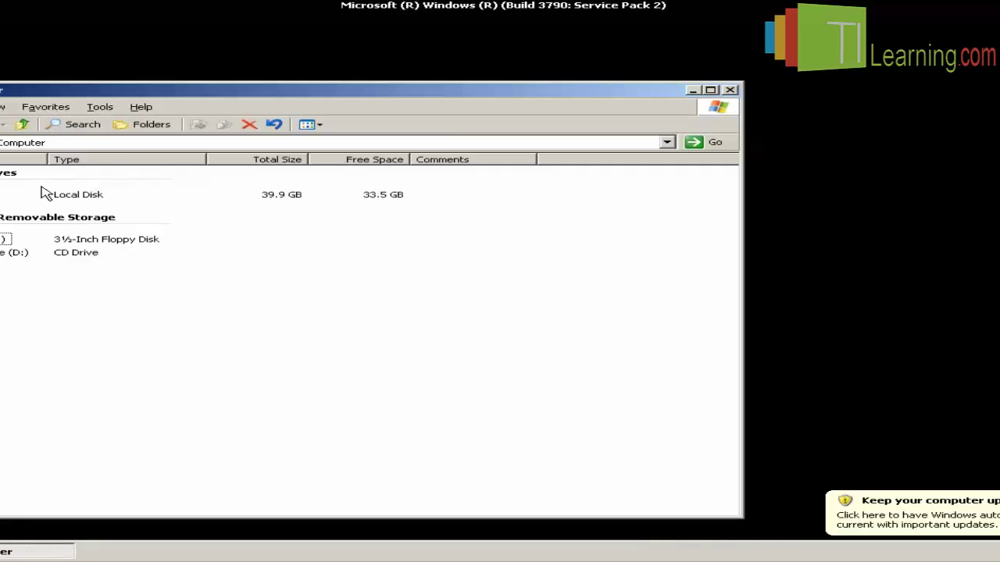
# Create a COMPAC folder in the root of C:\ and launch CMD from the Run box.
pyautogui.doubleClick(46, 194)
pyautogui.rightClick(67, 228)
pyautogui.moveTo(178, 317)
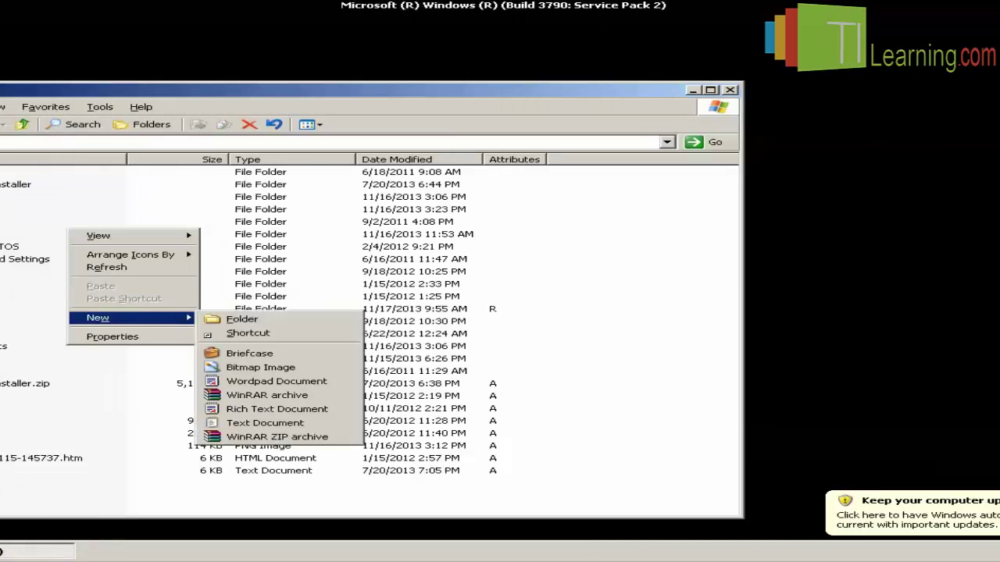
pyautogui.click(241, 319)
pyautogui.write('t')
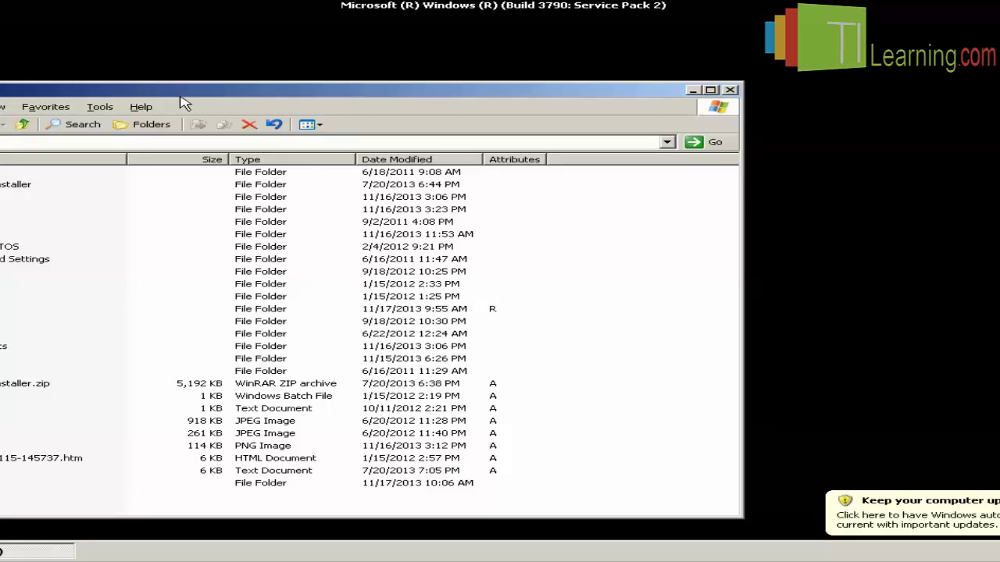
pyautogui.moveTo(181, 93); pyautogui.dragTo(281, 54)
pyautogui.press('super+r')
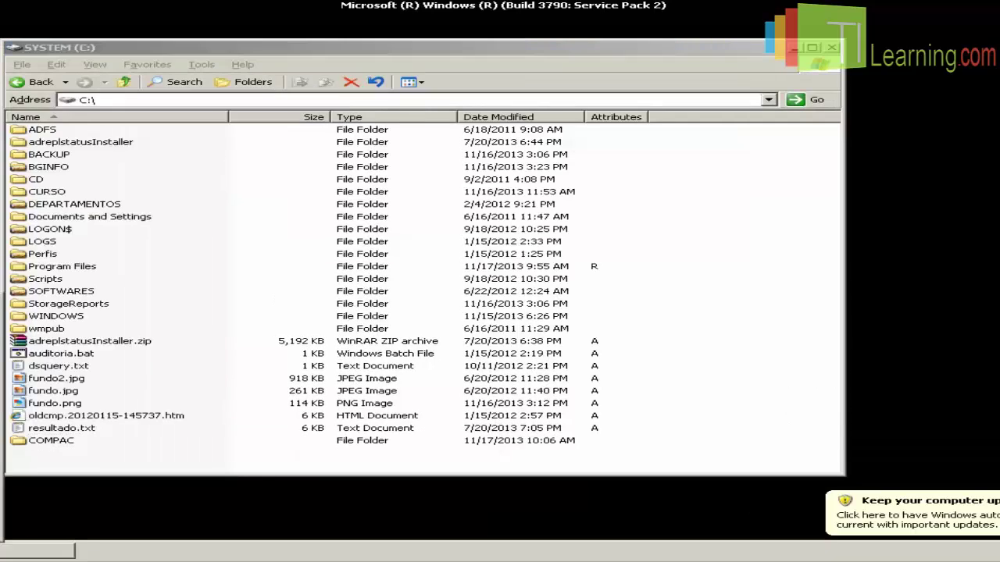
pyautogui.press('Return')
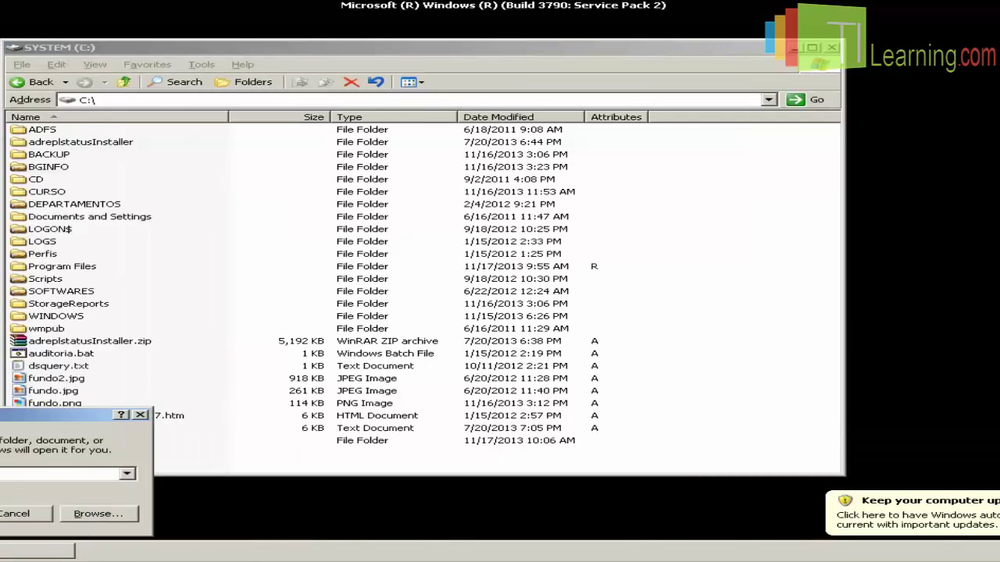
# Switch the console to C:\ with CD\ and clear the screen with cls.
pyautogui.moveTo(420, 138); pyautogui.dragTo(640, 141)
pyautogui.write('CD\\')
pyautogui.press('Return')
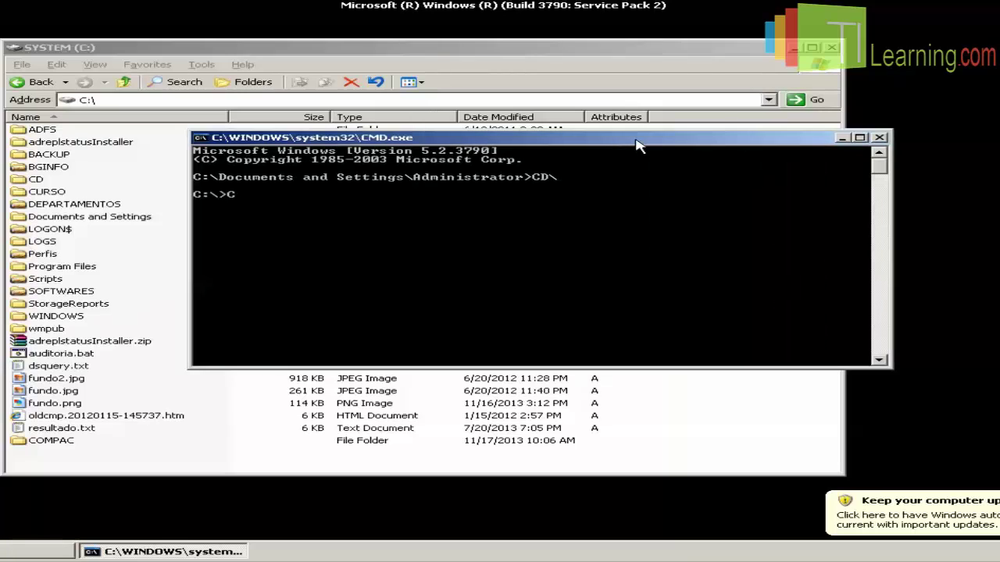
pyautogui.write('cls')
pyautogui.press('Return')
# Set the console font to 10 x 18 for the current window only.
pyautogui.rightClick(636, 140)
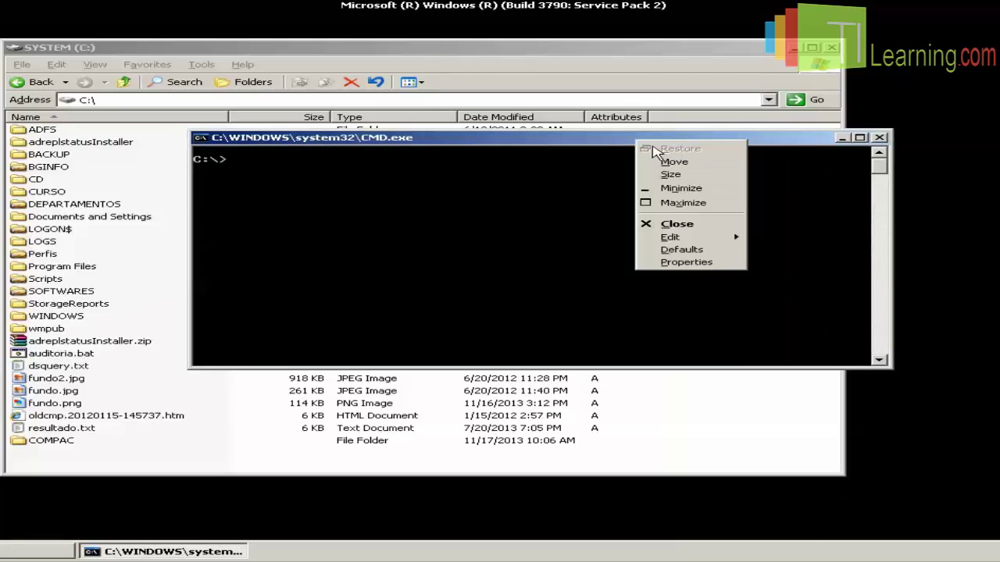
pyautogui.click(686, 263)
pyautogui.click(307, 171)
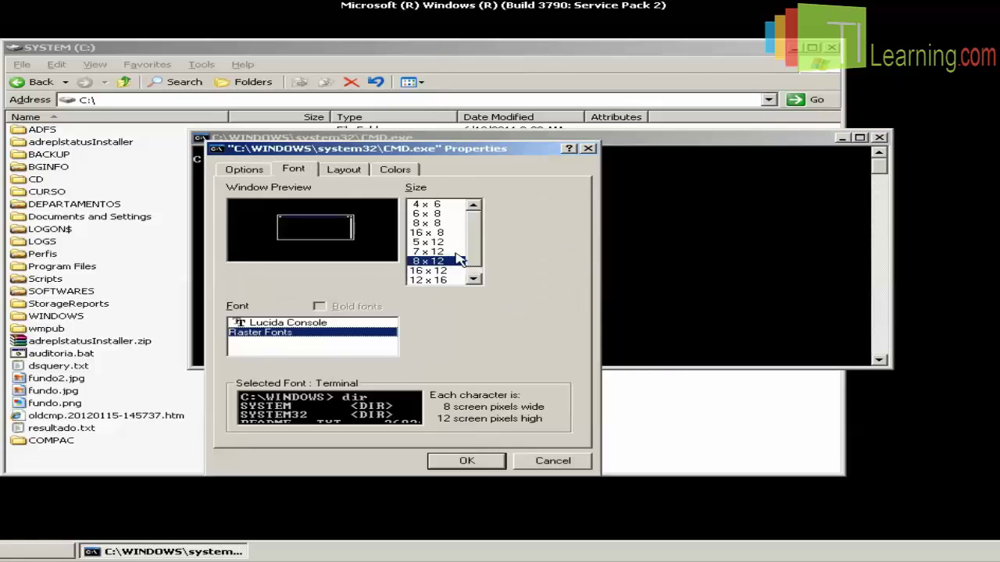
pyautogui.click(472, 278)
pyautogui.click(434, 280)
pyautogui.click(466, 460)
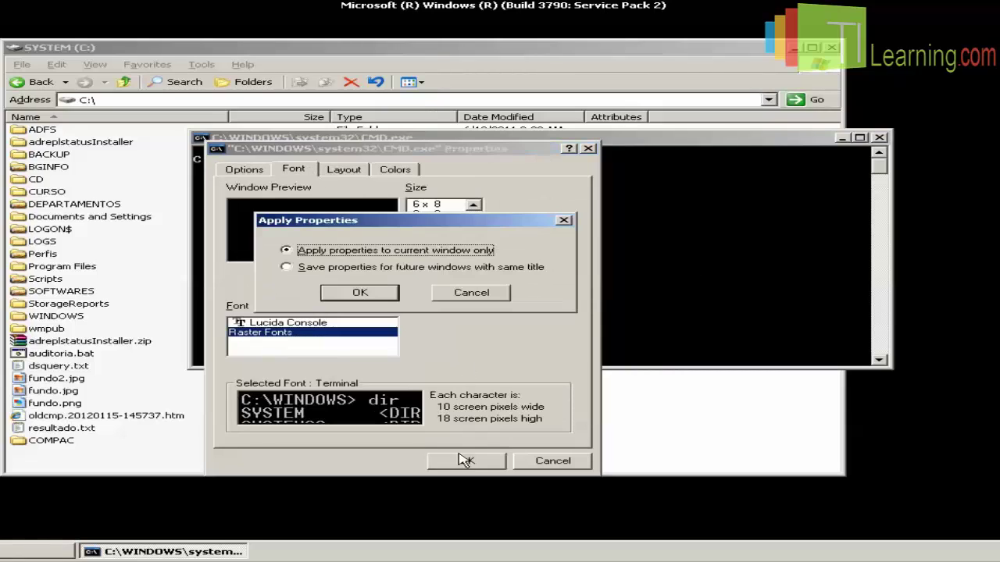
pyautogui.click(381, 300)
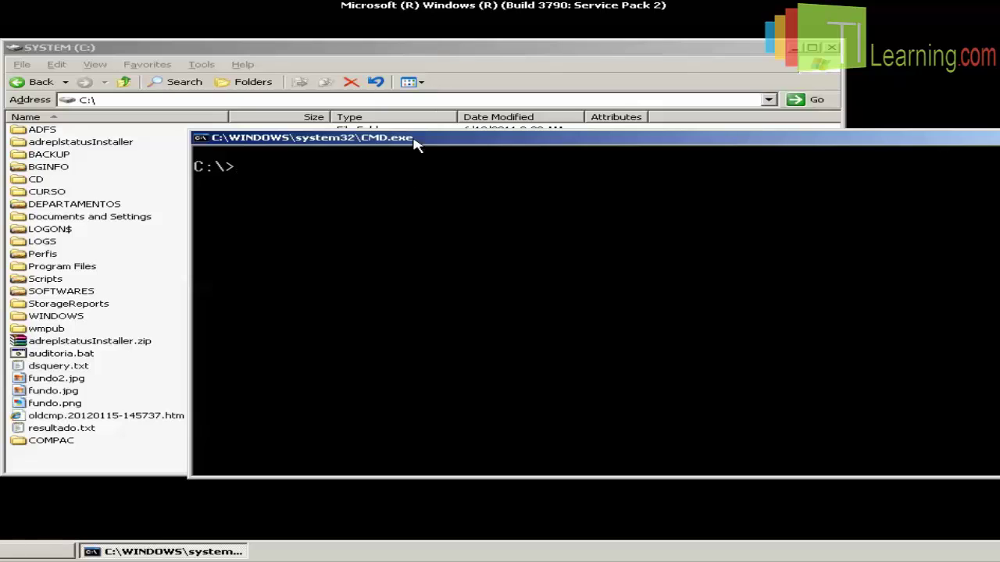
pyautogui.moveTo(414, 138); pyautogui.dragTo(545, 143)
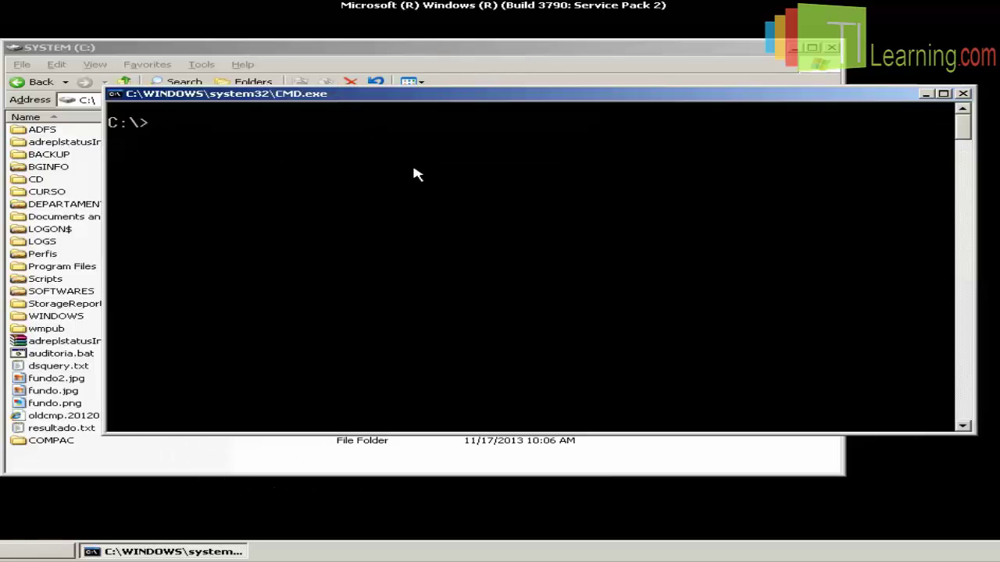
# Start NTDSUTIL, enter files mode, and type compact to c:\compac.
pyautogui.write('NTD')
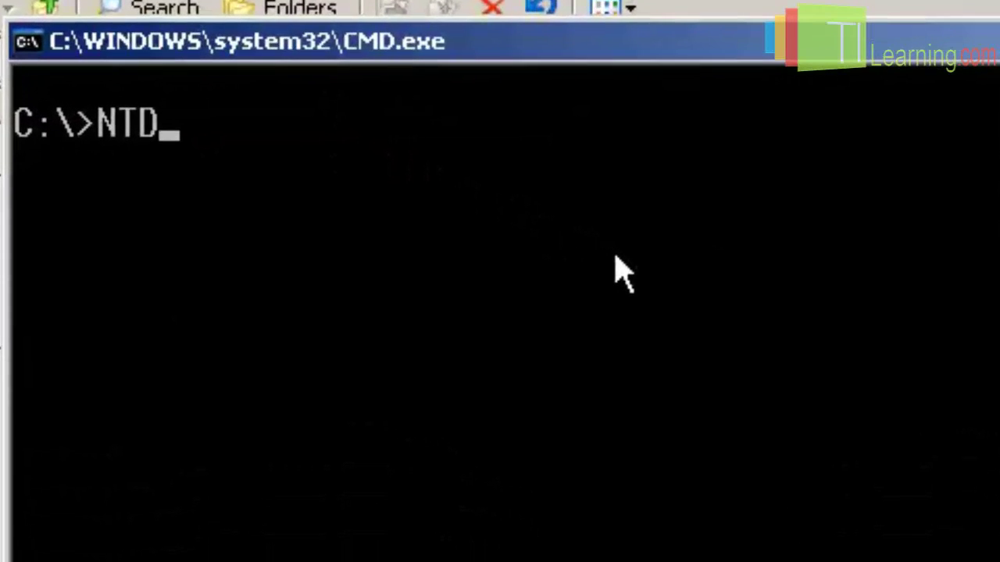
pyautogui.write('SUTIL')
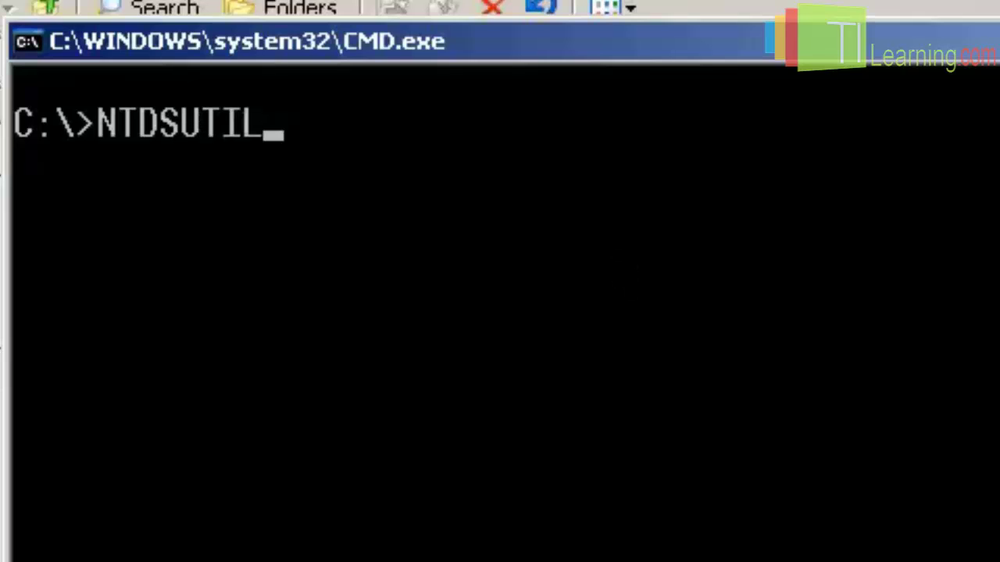
pyautogui.press('Return')
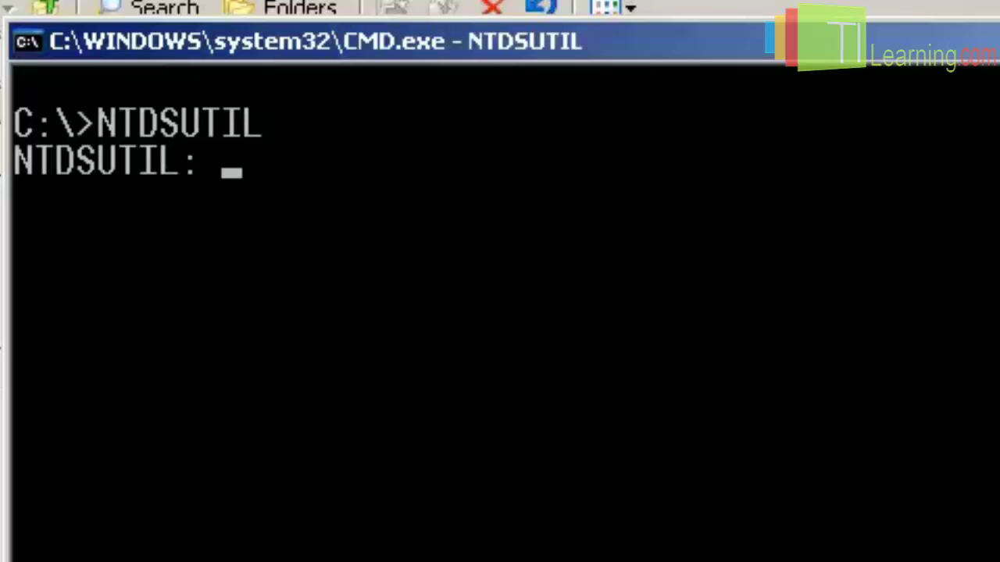
pyautogui.write('files')
pyautogui.press('Return')
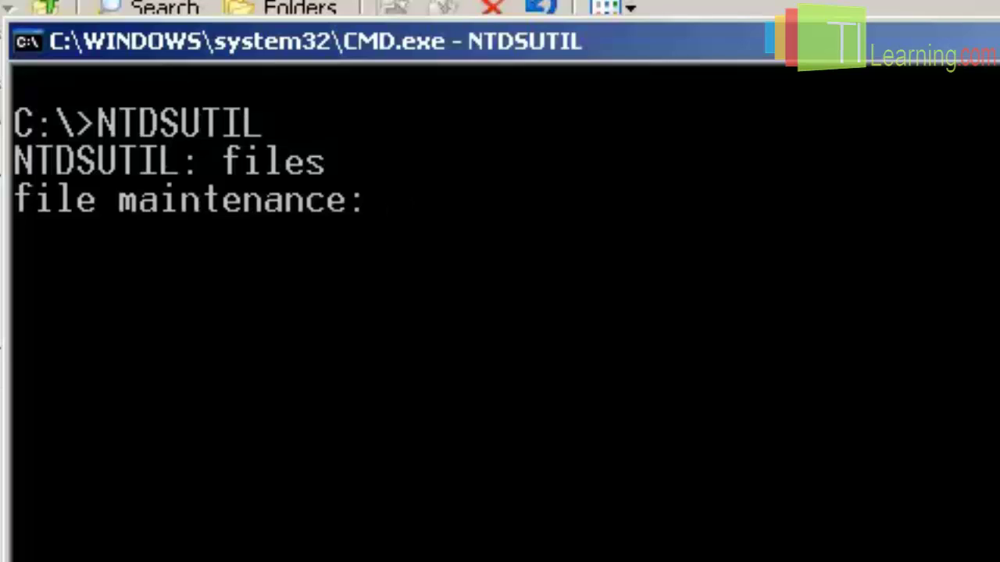
pyautogui.write('compact t')
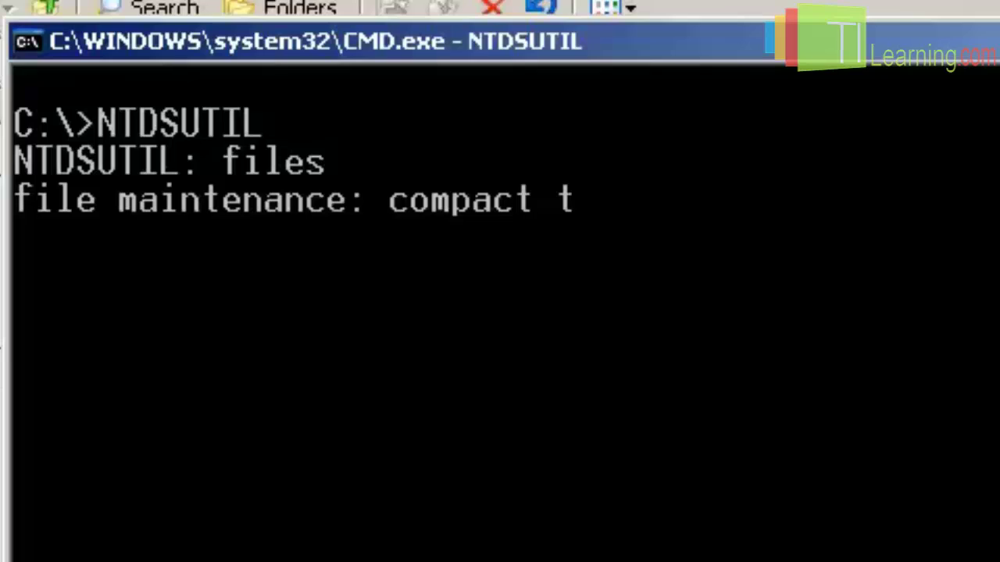
pyautogui.write('o ')
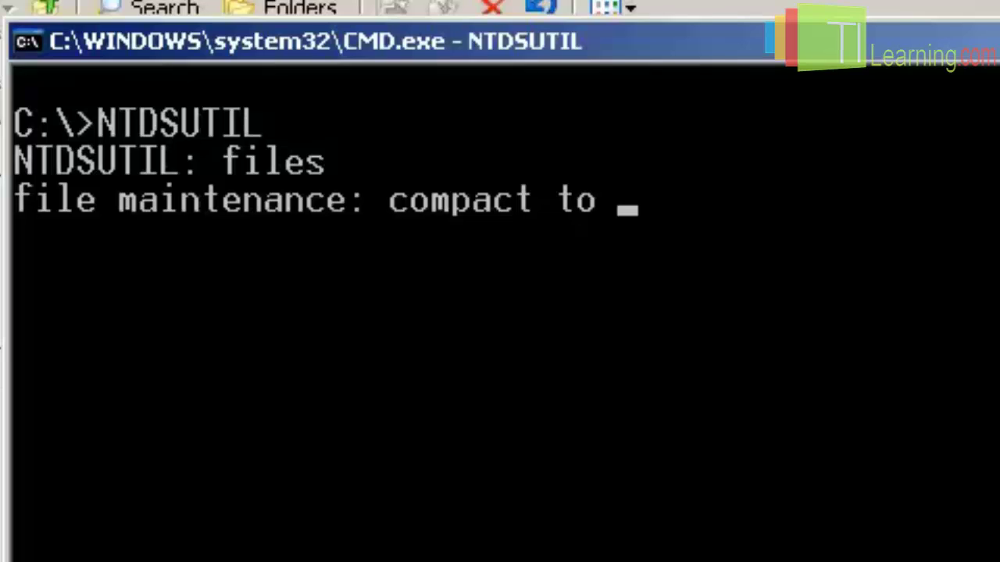
pyautogui.write('c:\\comp')
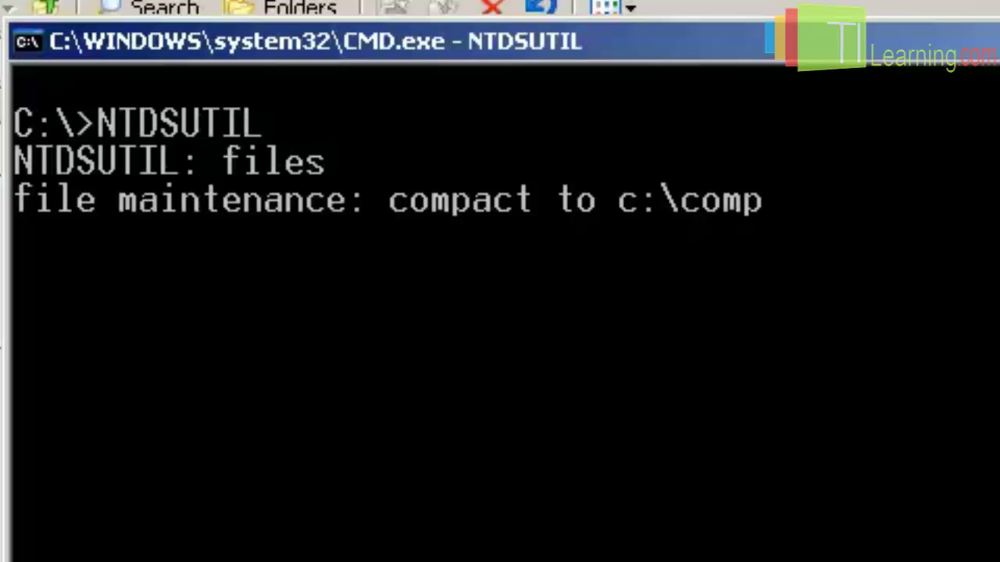
pyautogui.write('ac')
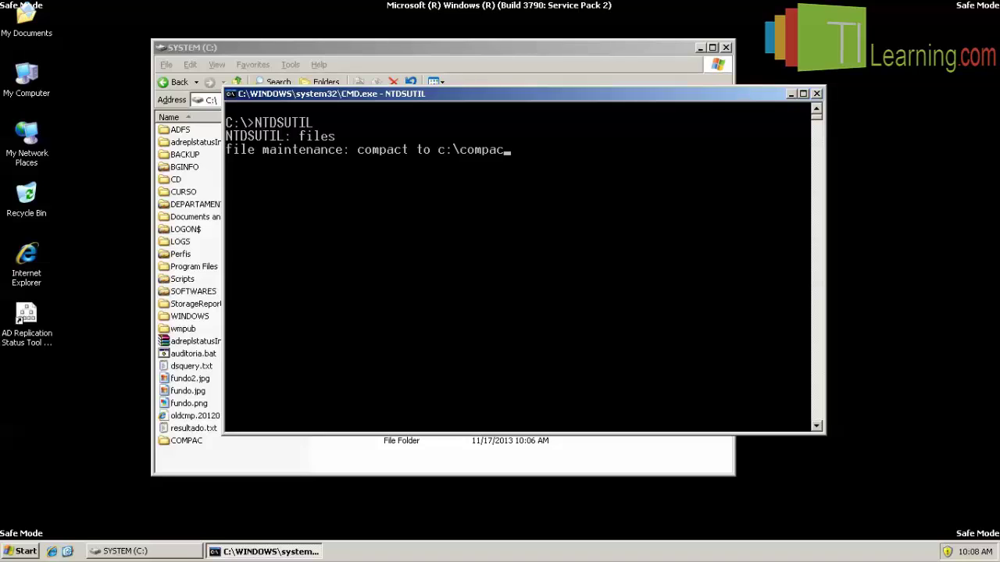
# Open the empty COMPAC folder and arrange it beside the console window.
pyautogui.doubleClick(201, 439)
pyautogui.moveTo(304, 51); pyautogui.dragTo(219, 60)
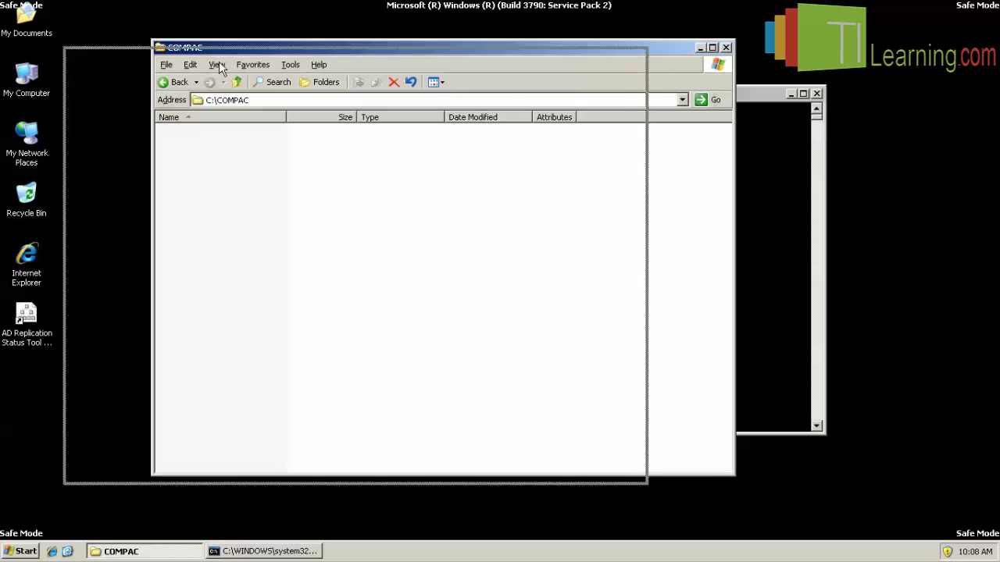
pyautogui.click(687, 99)
pyautogui.moveTo(611, 100); pyautogui.dragTo(757, 72)
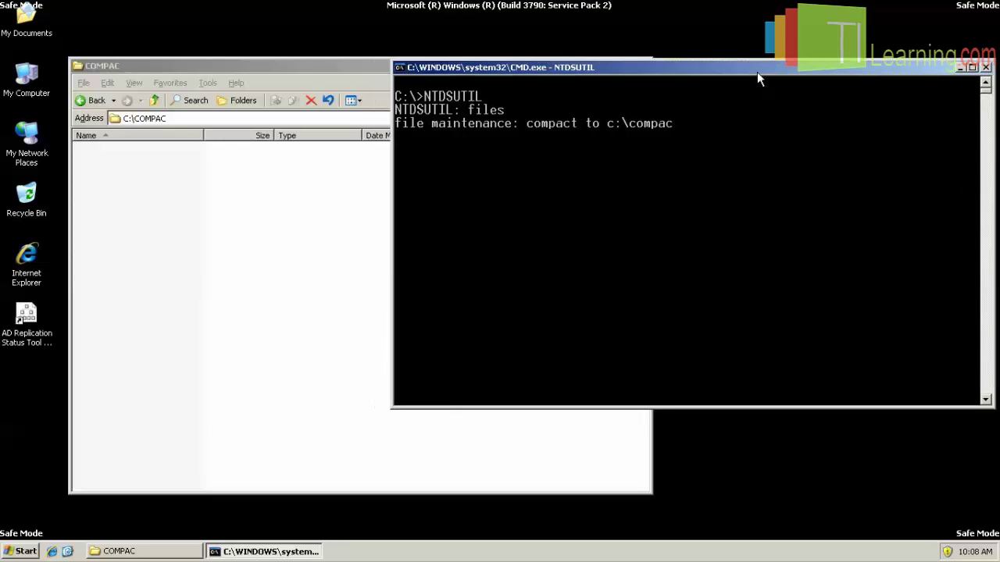
# Run the compaction into c:\compac and highlight the source path C:\WINDOWS\NTDS\ntds.dit.
pyautogui.press('Return')
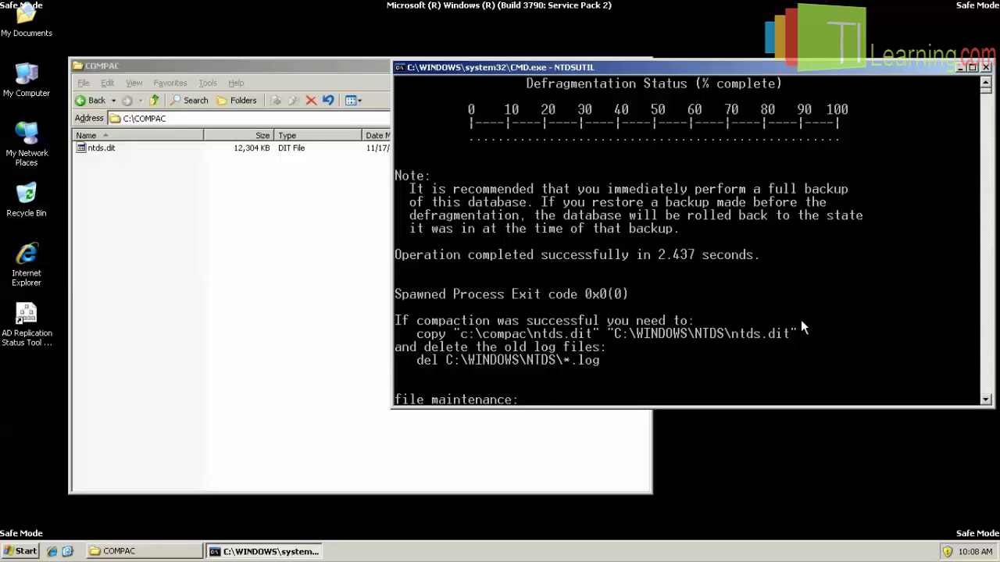
pyautogui.rightClick(615, 333)
pyautogui.click(628, 337)
pyautogui.click(617, 334)
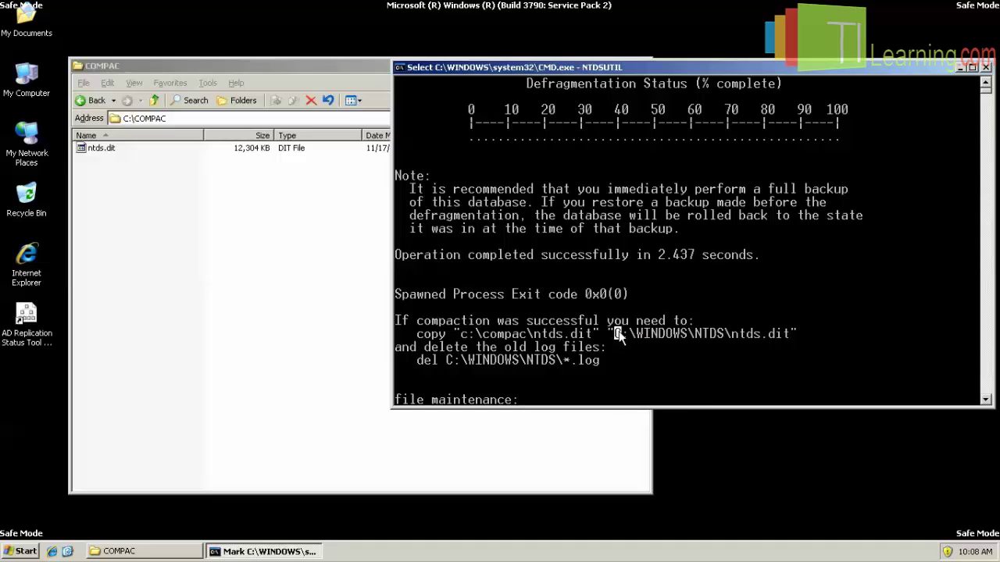
pyautogui.moveTo(617, 331); pyautogui.dragTo(733, 338)
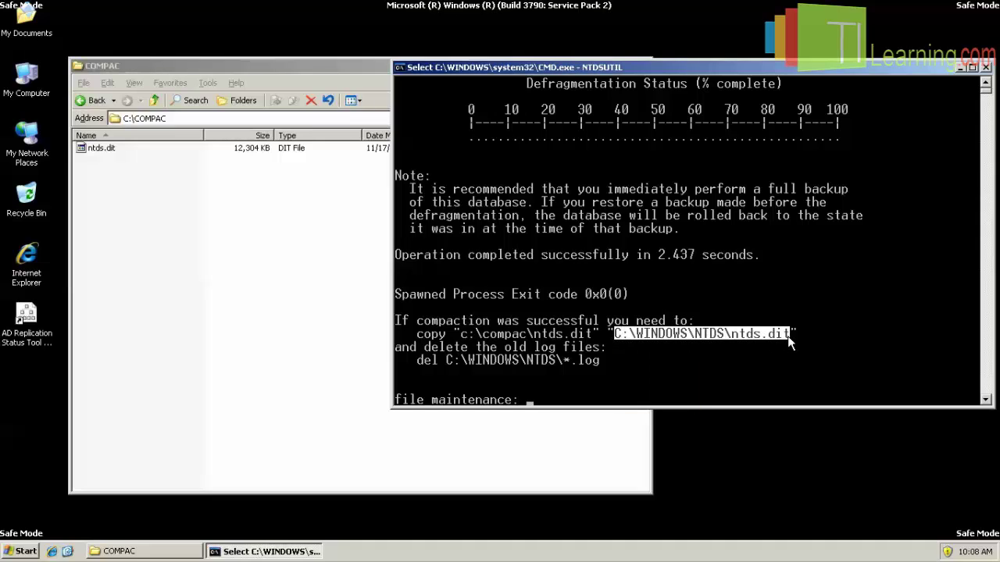
# Highlight the compacted file path c:\compac\ntds.dit in the console output.
pyautogui.rightClick(494, 339)
pyautogui.rightClick(494, 332)
pyautogui.click(508, 338)
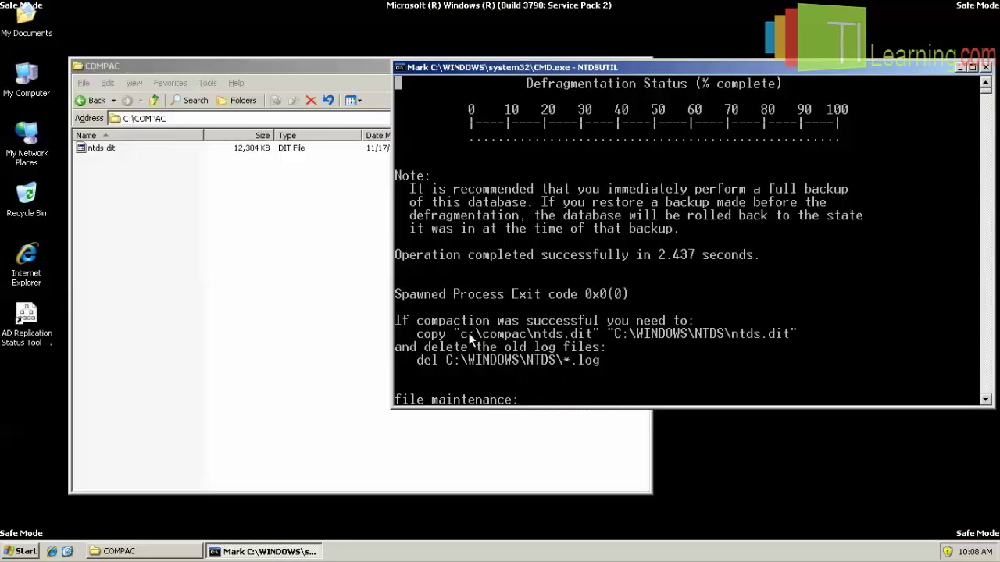
pyautogui.moveTo(462, 333); pyautogui.dragTo(590, 337)
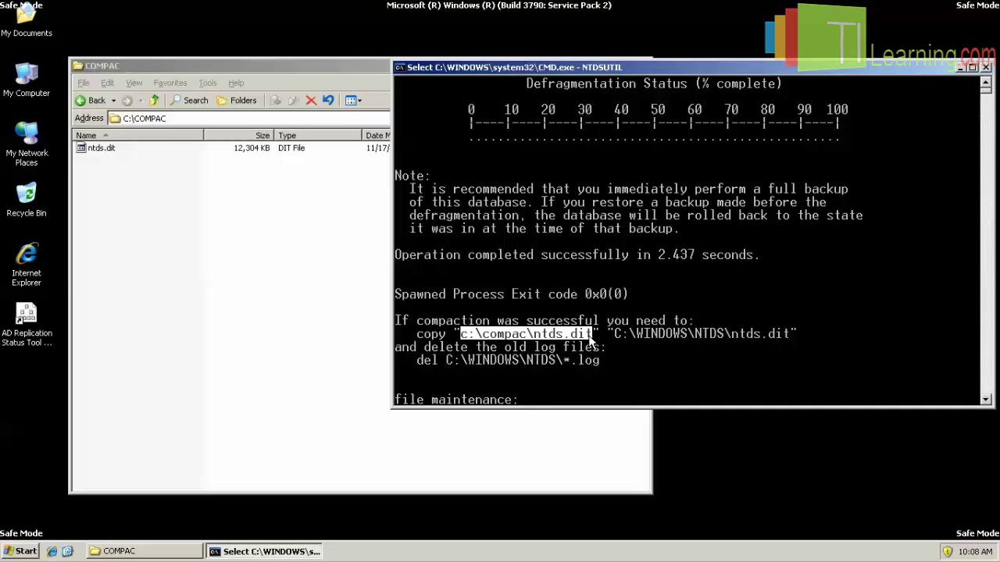
# Highlight the post-compaction copy instructions in the Command Prompt.
pyautogui.moveTo(408, 319); pyautogui.dragTo(396, 323)
pyautogui.rightClick(399, 326)
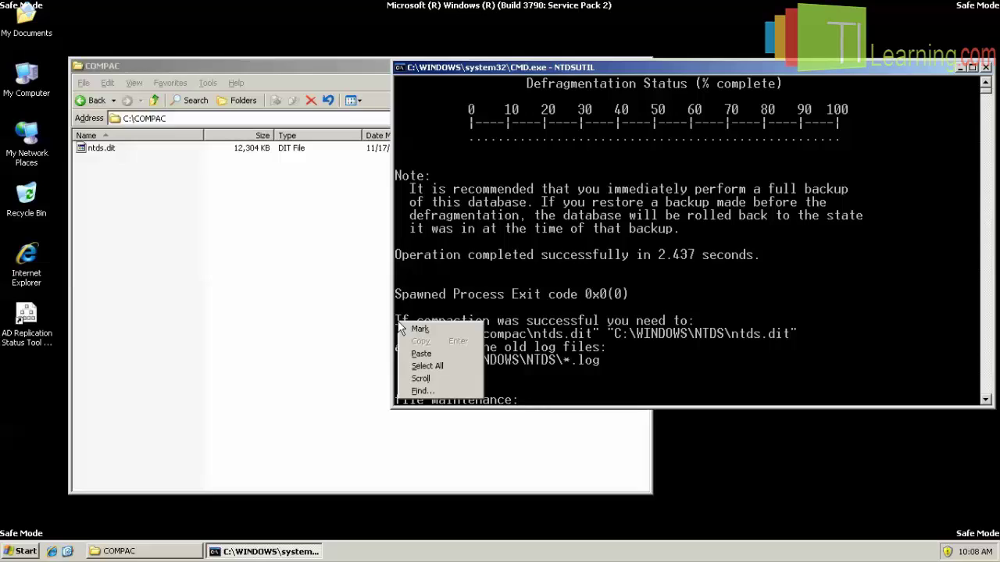
pyautogui.click(410, 325)
pyautogui.moveTo(399, 326); pyautogui.dragTo(803, 341)
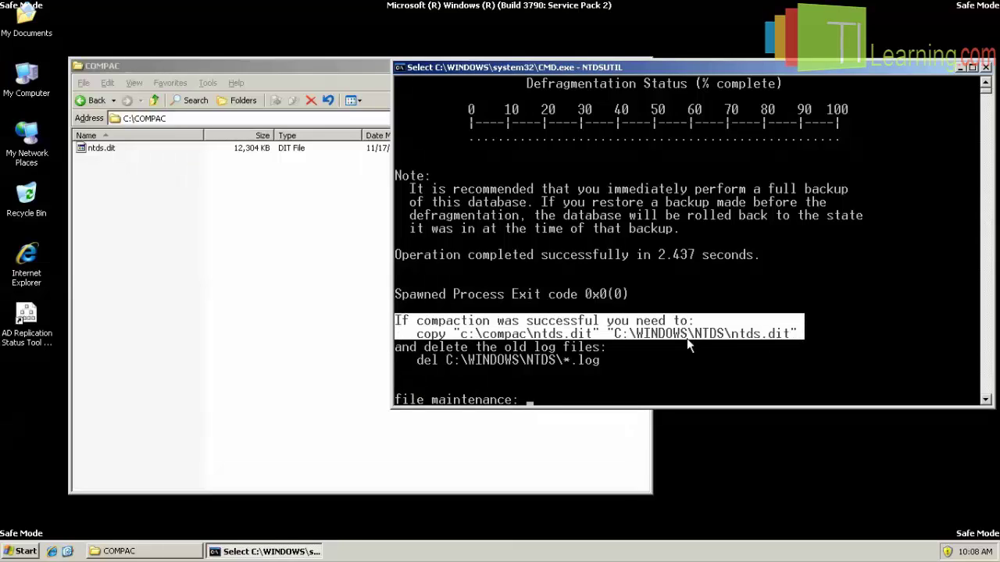
# Reselect the c:\compac\ntds.dit path and bring the COMPAC folder window forward.
pyautogui.click(596, 337)
pyautogui.click(462, 334)
pyautogui.moveTo(462, 334); pyautogui.dragTo(785, 342)
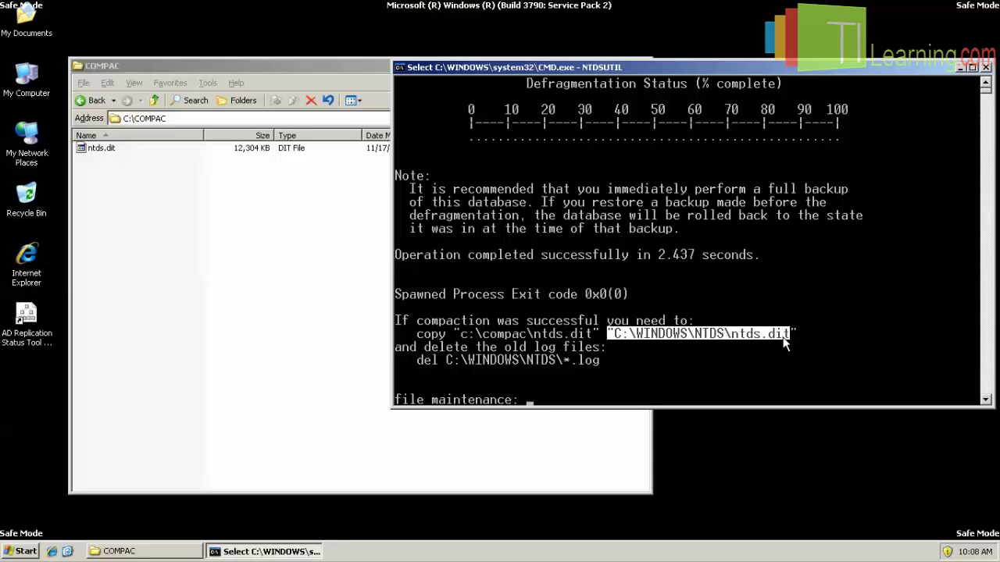
pyautogui.click(228, 264)
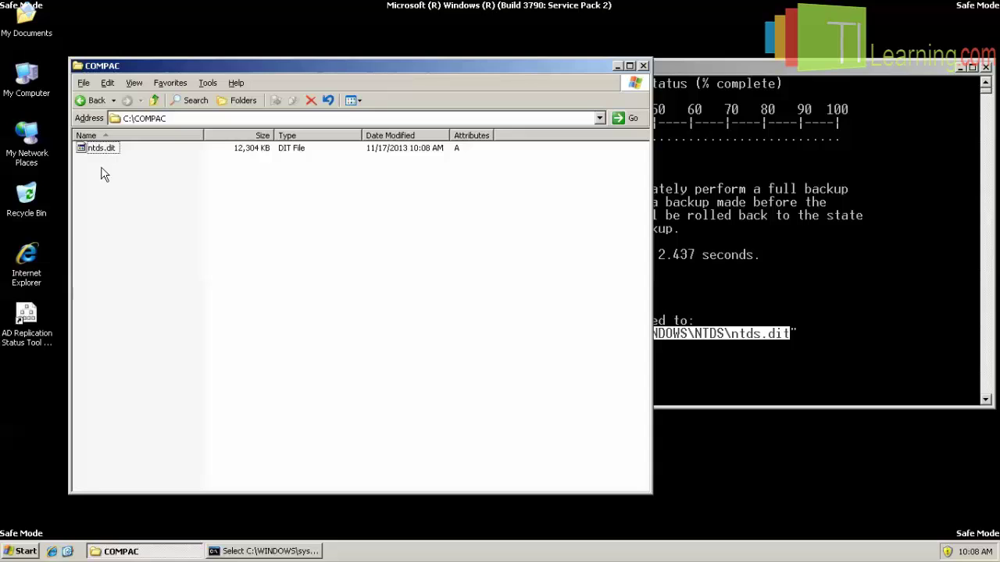
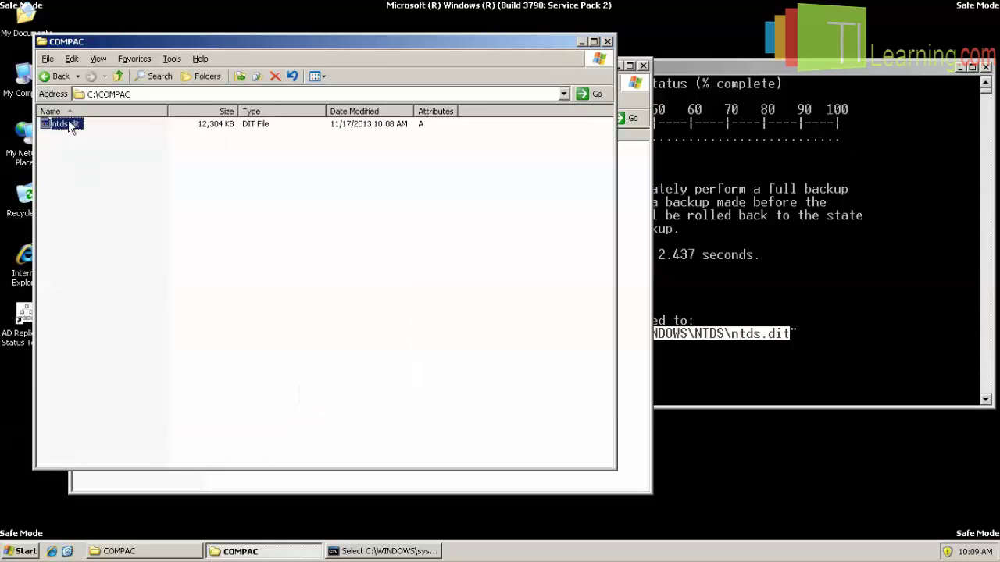
# Browse from C:\ through WINDOWS into the NTDS folder holding the original ntds.dit.
pyautogui.click(118, 76)
pyautogui.doubleClick(72, 322)
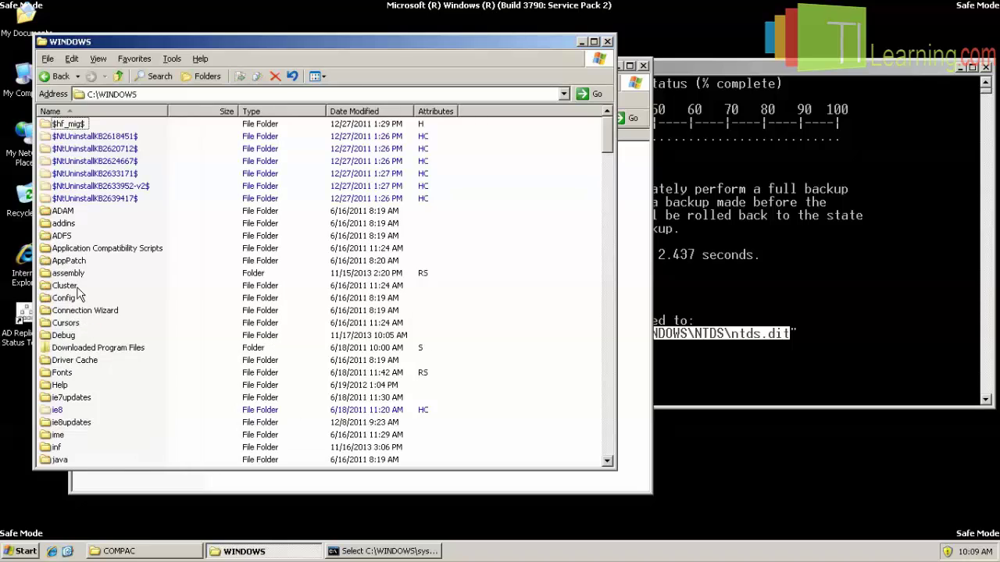
pyautogui.scroll(-7, 82, 289)
pyautogui.doubleClick(63, 348)
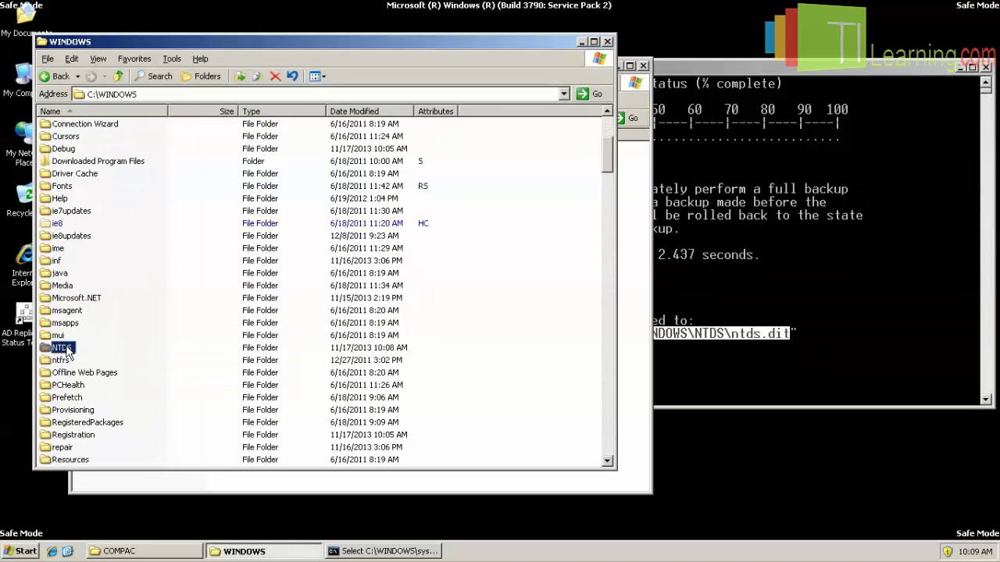
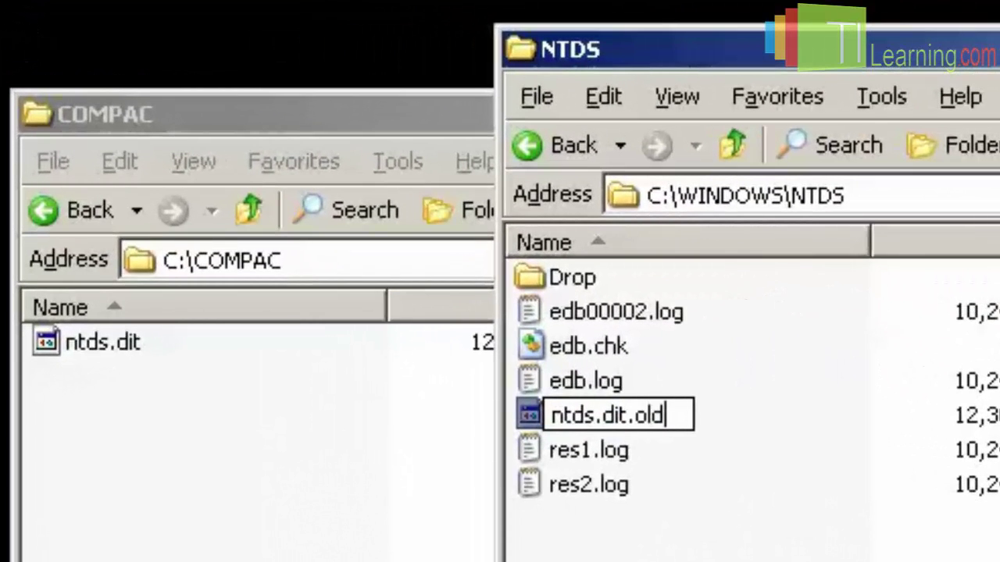
# Rename the original database to ntds.dit.old, paste in the compacted 12,304 KB ntds.dit, then close the NTDS window.
pyautogui.press('Return')
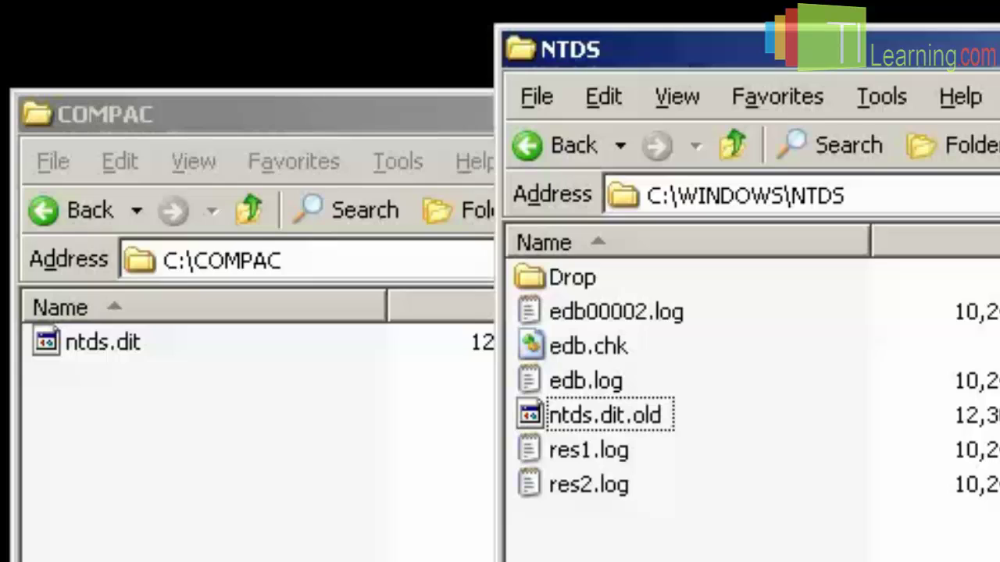
pyautogui.hotkey('ctrl', 'v')
pyautogui.click(479, 412)
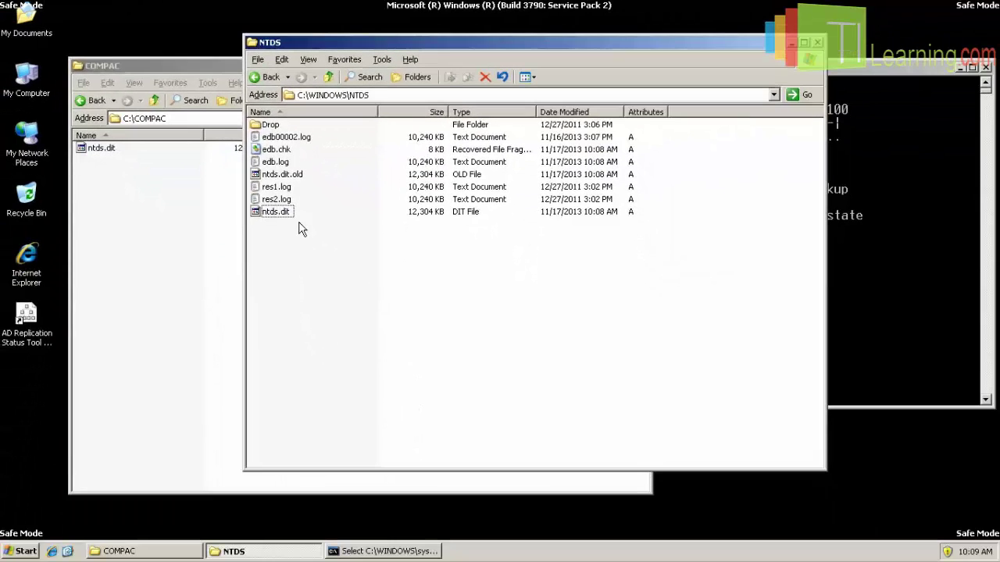
pyautogui.click(279, 214)
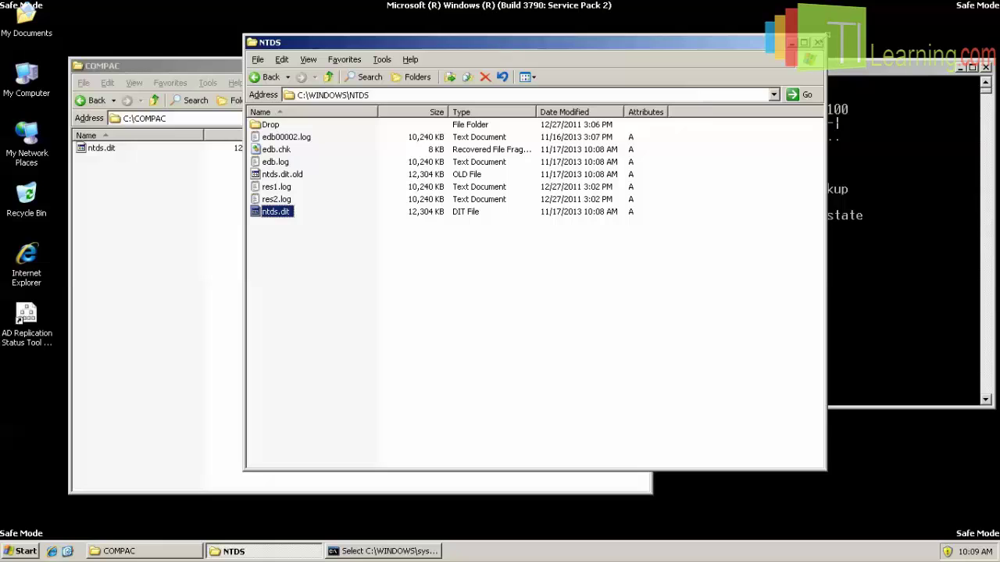
pyautogui.click(817, 43)
# Reposition the console window and copy the selected ntds.dit path from it.
pyautogui.moveTo(800, 68); pyautogui.dragTo(763, 72)
pyautogui.scroll(-2, 710, 274)
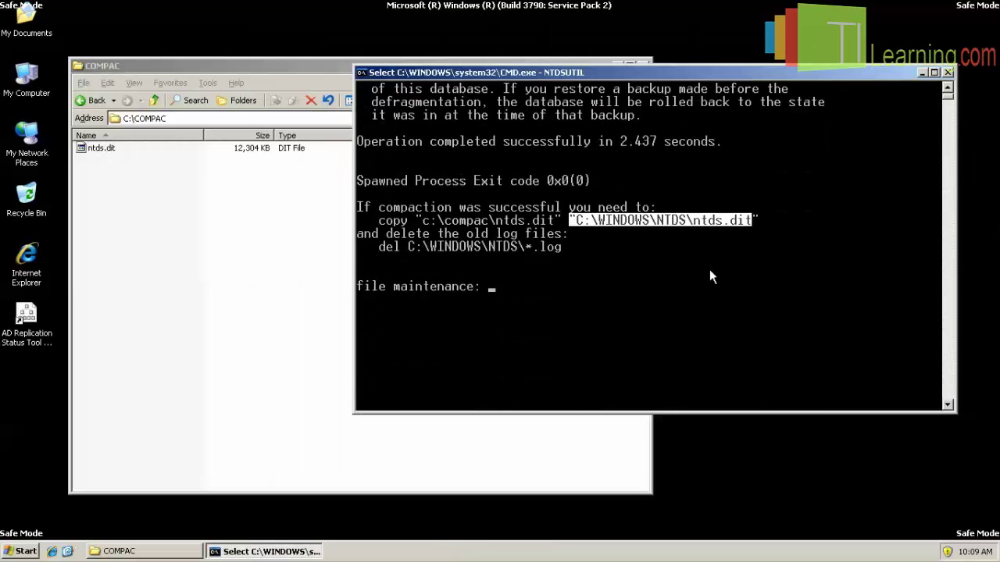
pyautogui.rightClick(713, 293)
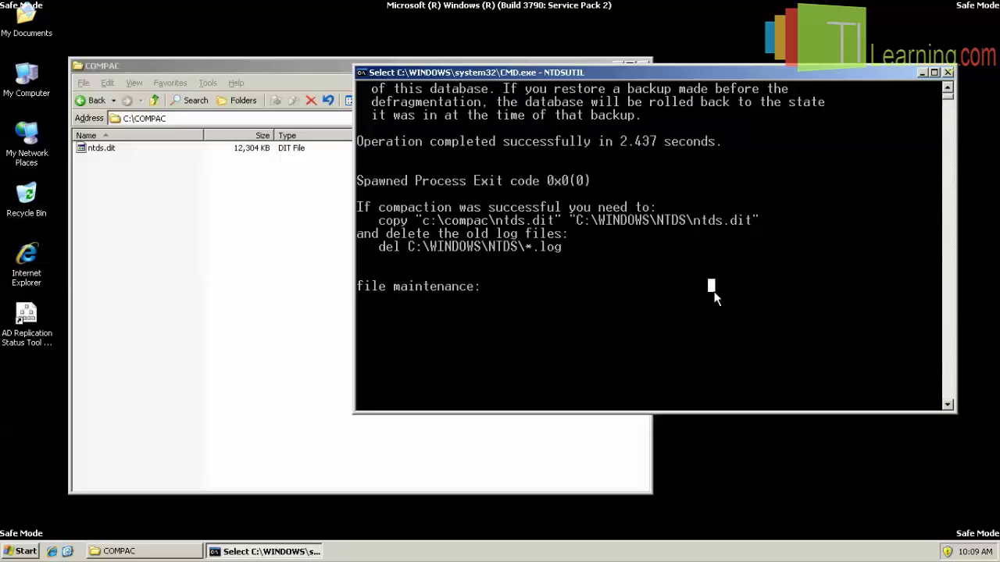
# Quit file maintenance and ntdsutil, then clear the console with cls.
pyautogui.write('quit')
pyautogui.press('Return')
pyautogui.write('quit')
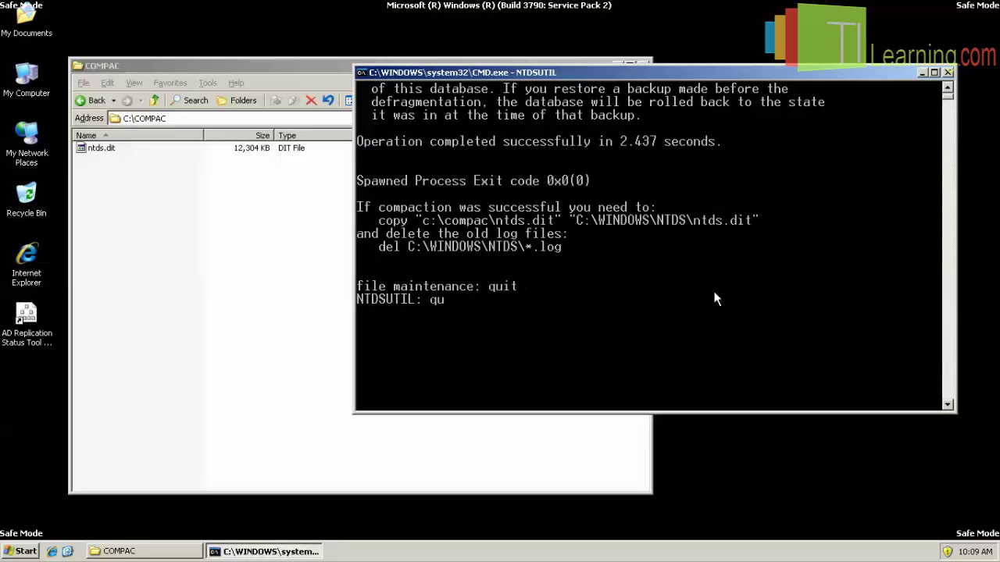
pyautogui.press('Return')
pyautogui.write('cls')
pyautogui.press('Return')
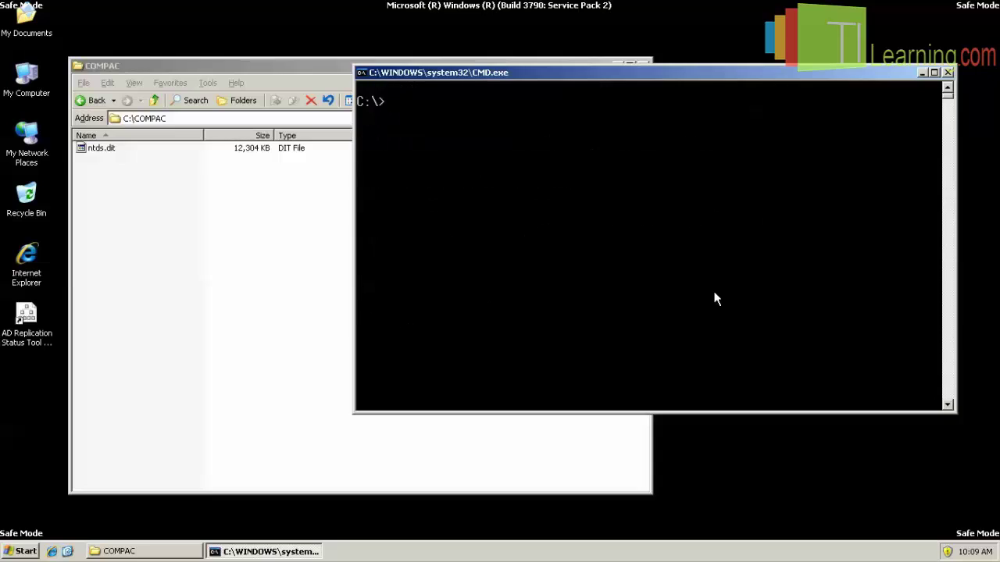
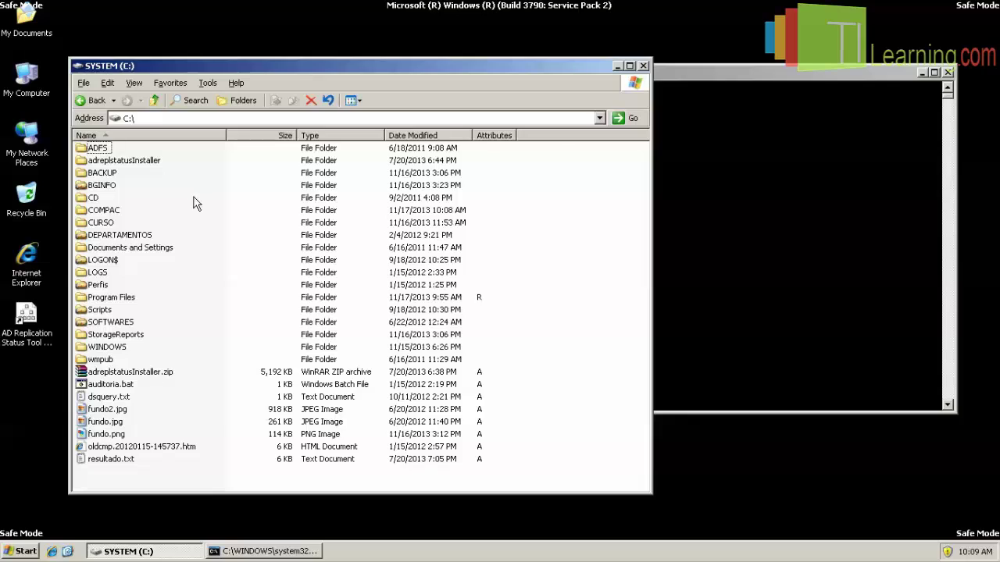
# Create a new empty folder named DATA at the root of C:\ and open it.
pyautogui.rightClick(194, 203)
pyautogui.moveTo(234, 302)
pyautogui.click(342, 303)
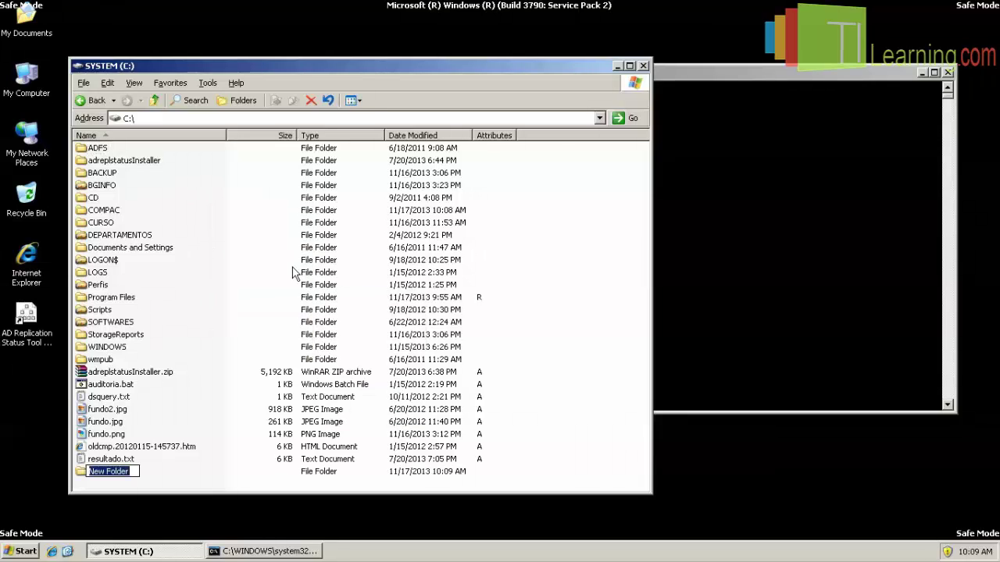
pyautogui.write('DATA')
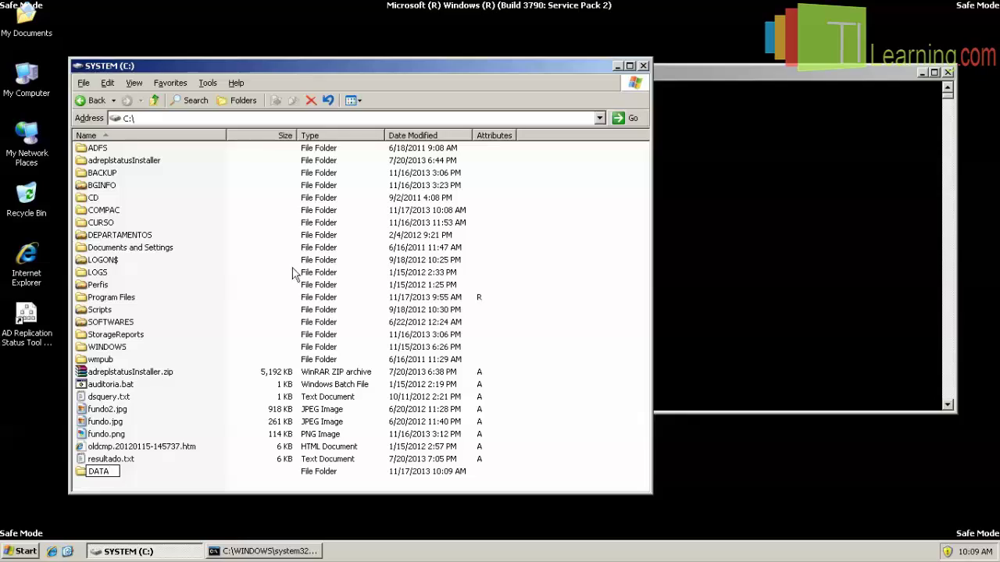
pyautogui.click(230, 475)
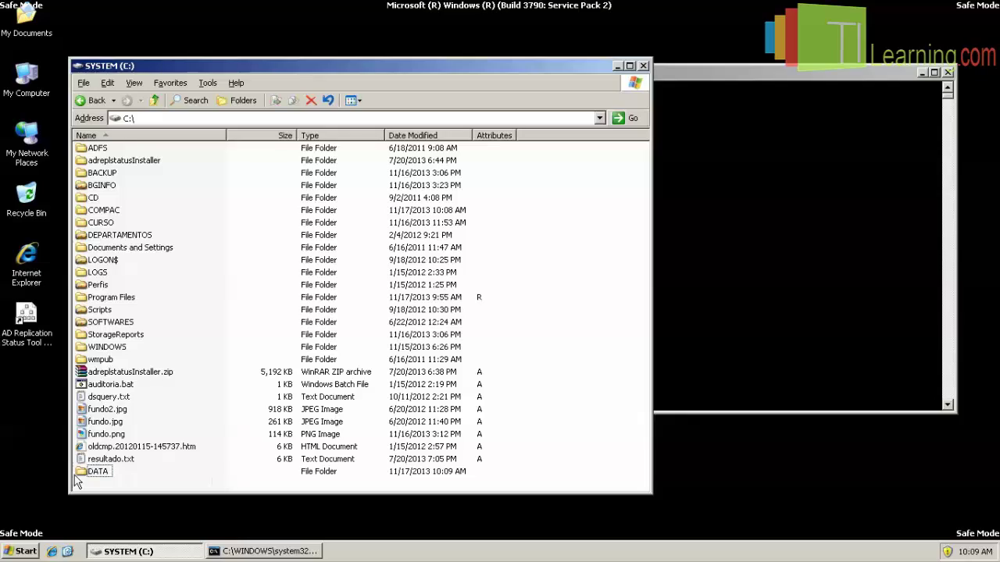
pyautogui.moveTo(102, 474)
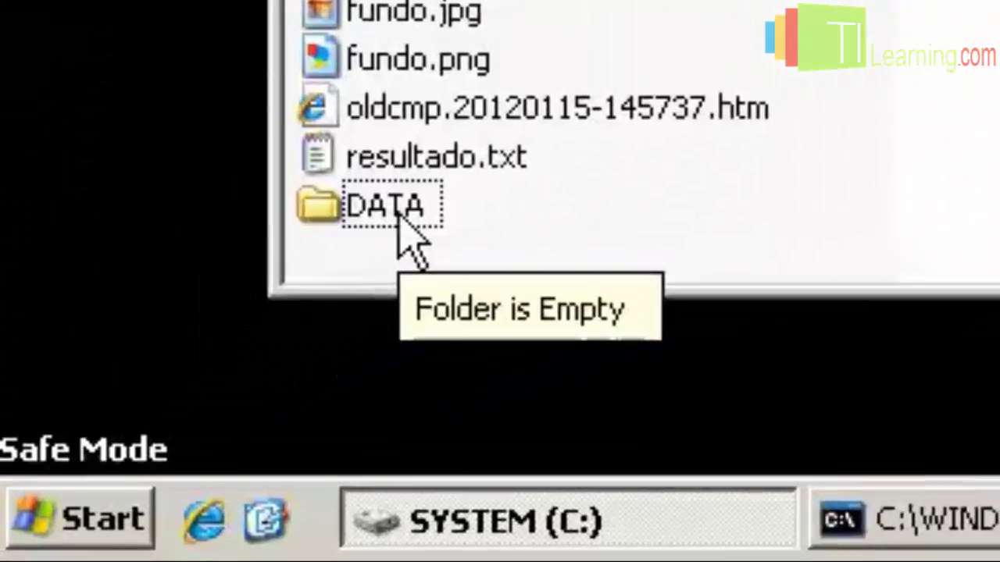
pyautogui.doubleClick(400, 219)
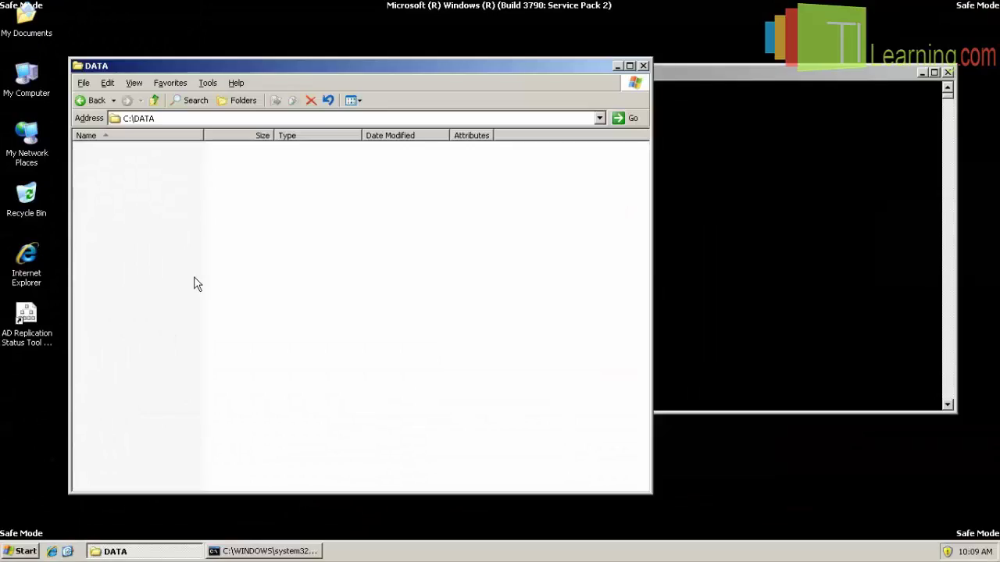
# Start ntdsutil in the command prompt and enter its files maintenance mode.
pyautogui.click(712, 239)
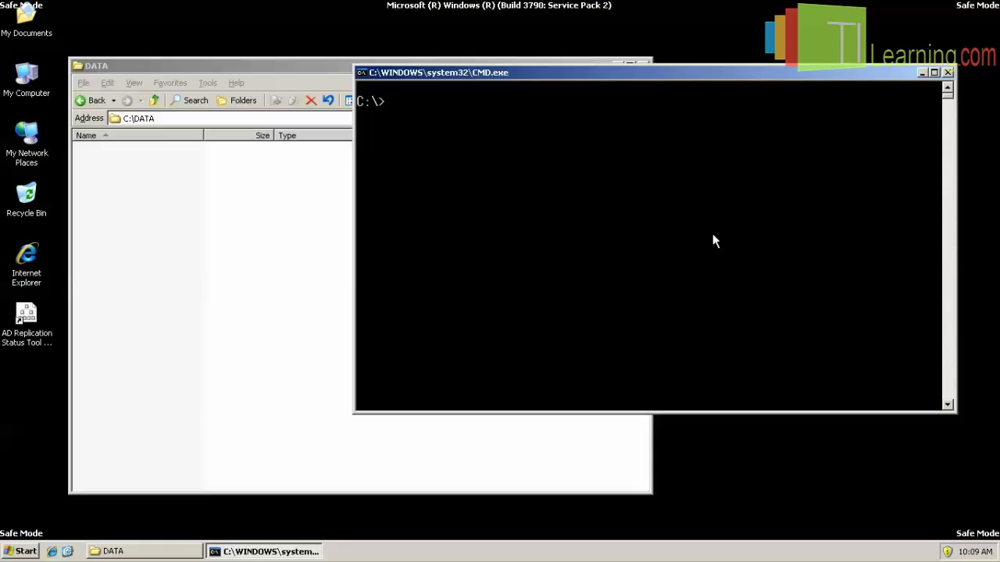
pyautogui.write('NTDSUTIL]')
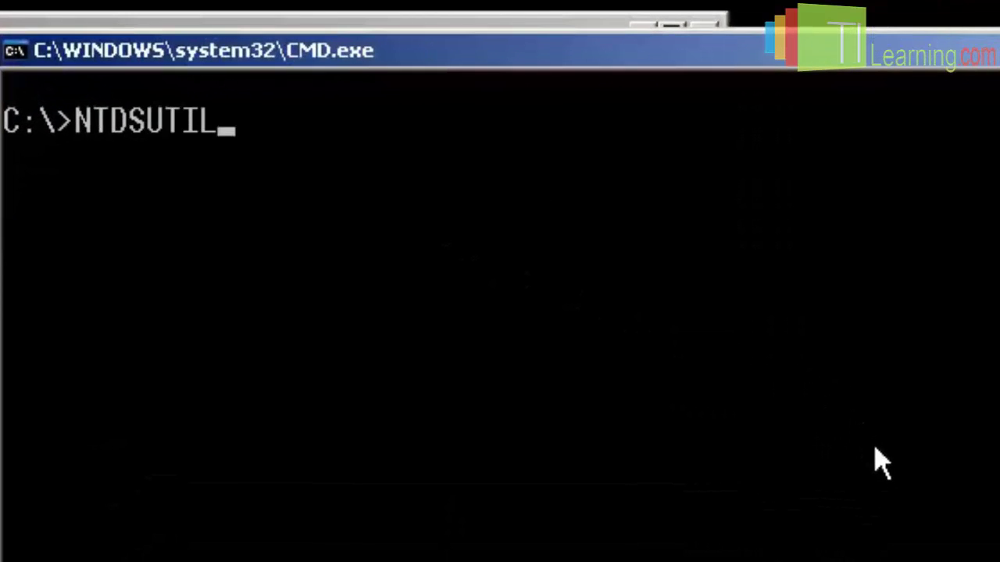
pyautogui.press('Return')
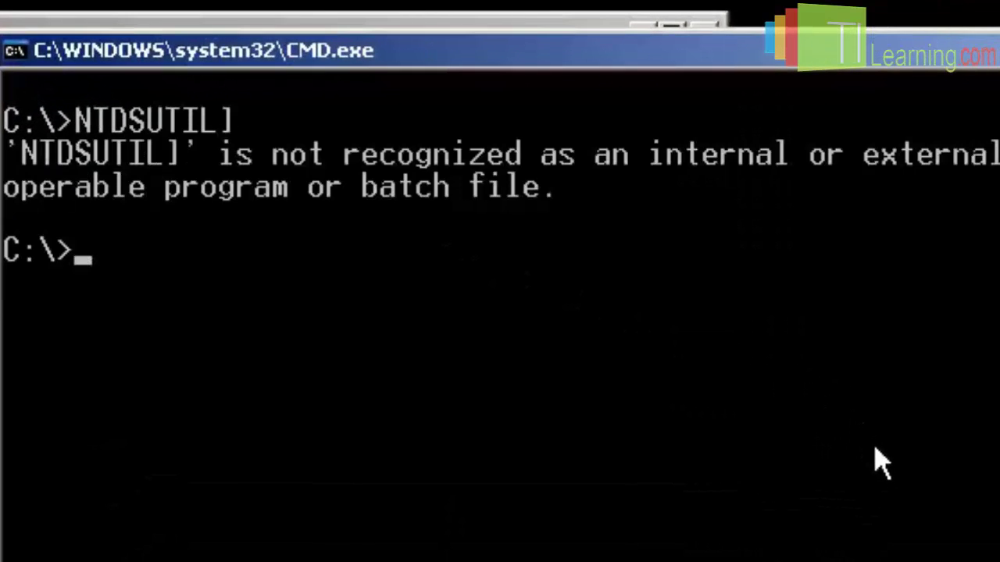
pyautogui.press('Up')
pyautogui.press('BackSpace')
pyautogui.press('Return')
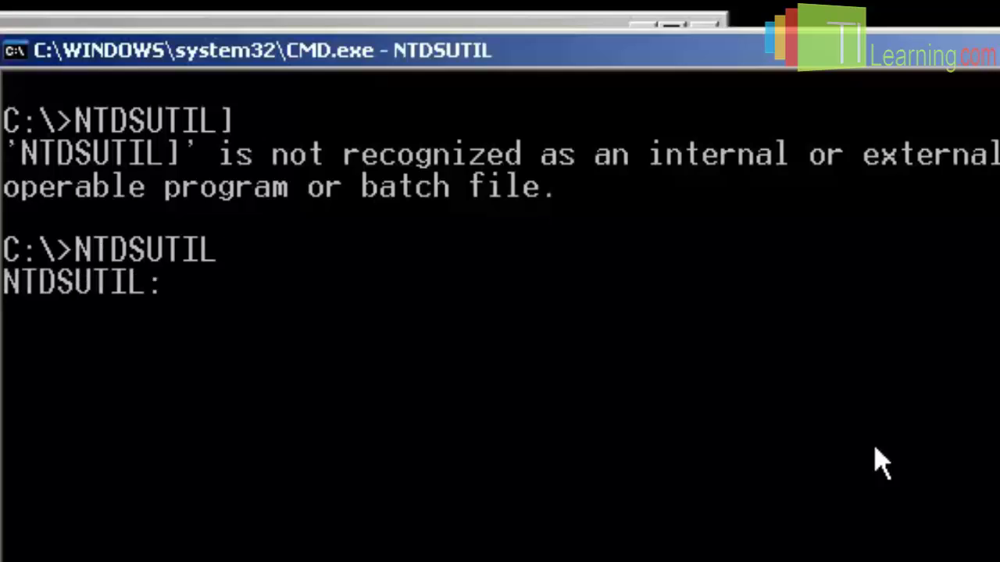
pyautogui.write('files')
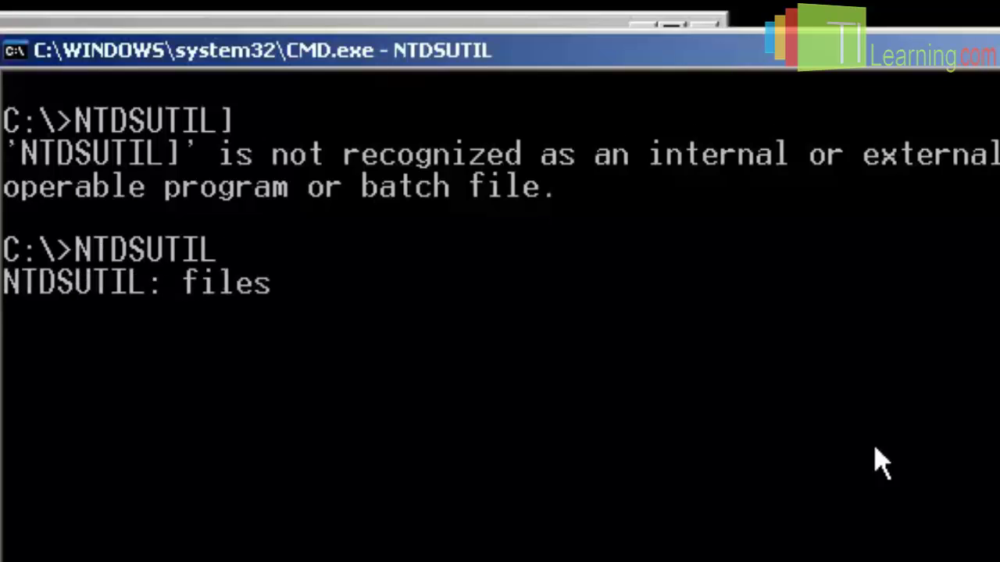
pyautogui.press('Return')
# Move the ntds.dit database to c:\data with 'move DB to c:\data'.
pyautogui.write('m')
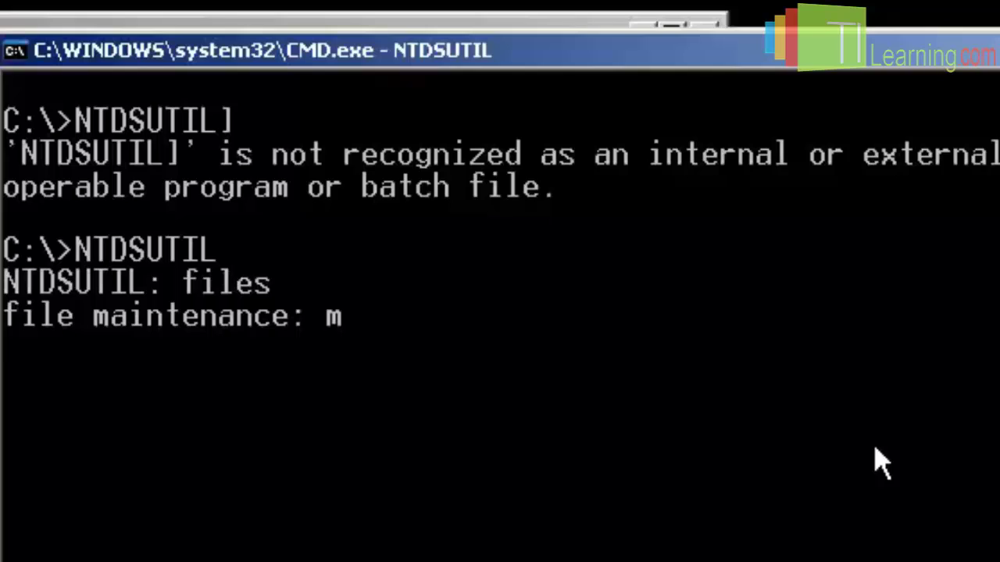
pyautogui.write('ove to')
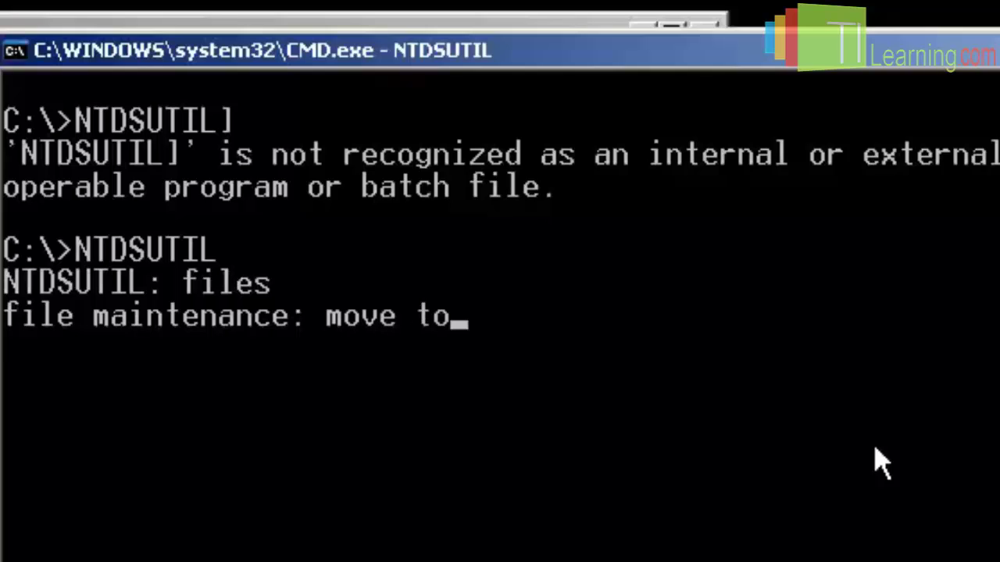
pyautogui.press('BackSpace')
pyautogui.press('BackSpace')
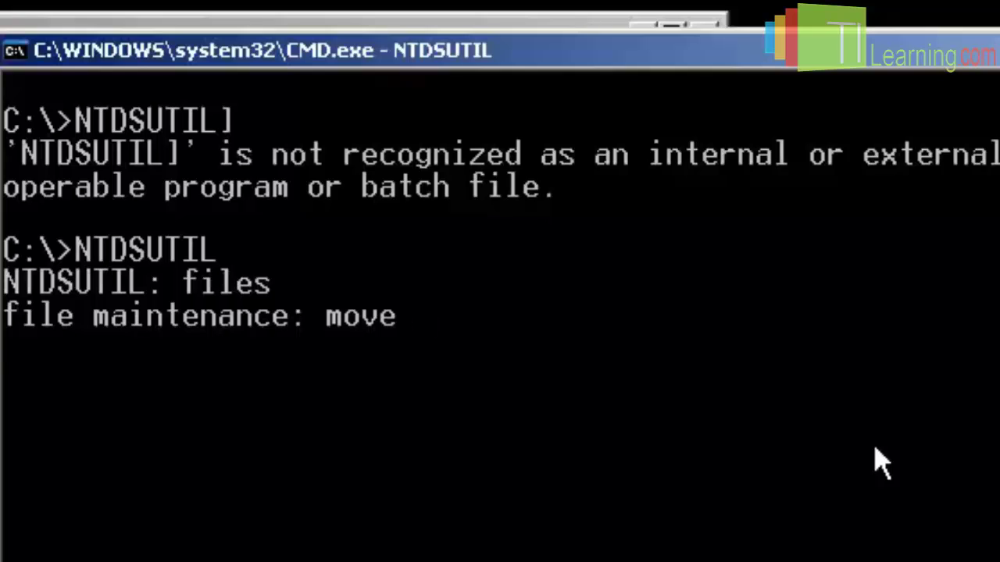
pyautogui.write('DB ')
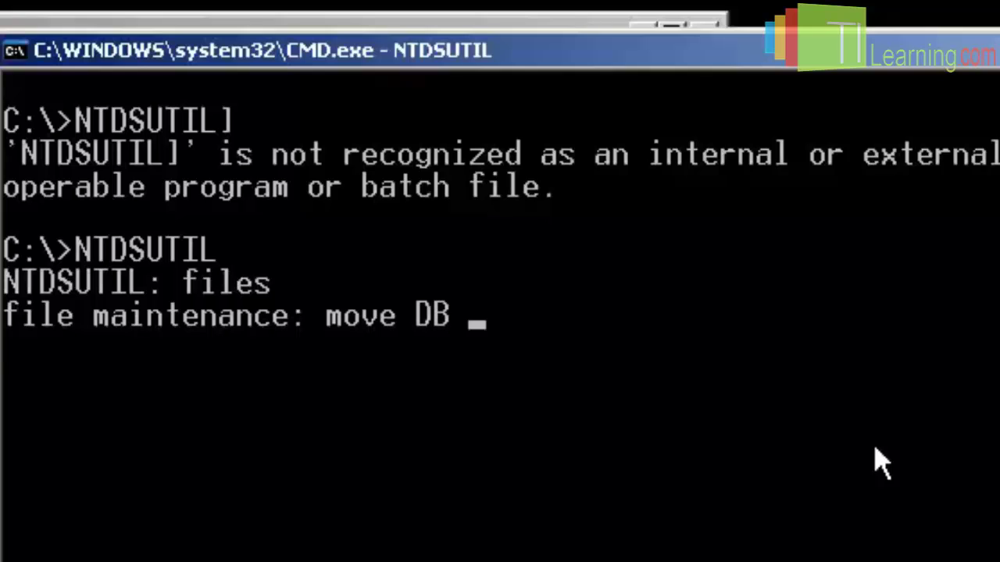
pyautogui.write('to ')
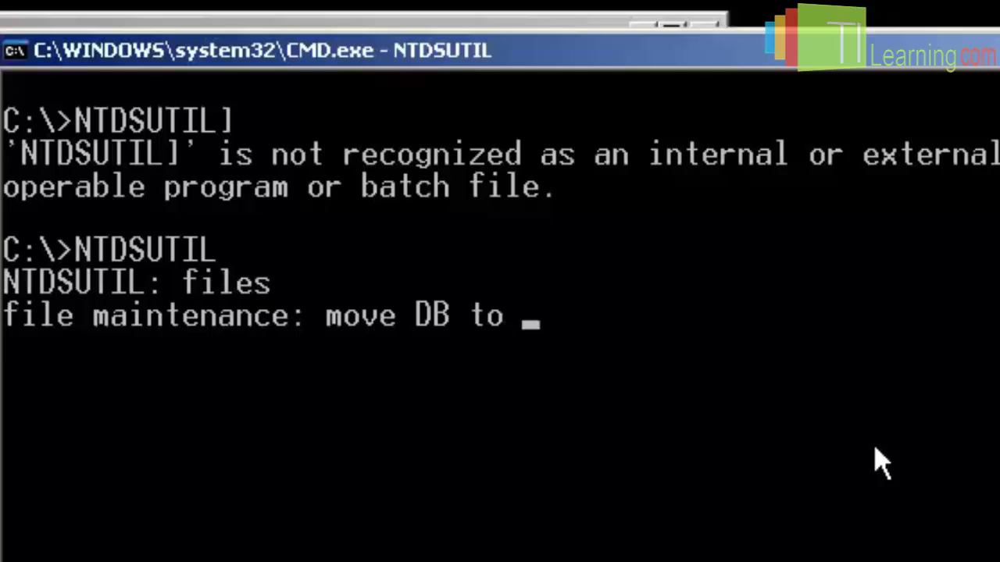
pyautogui.write('c:\\')
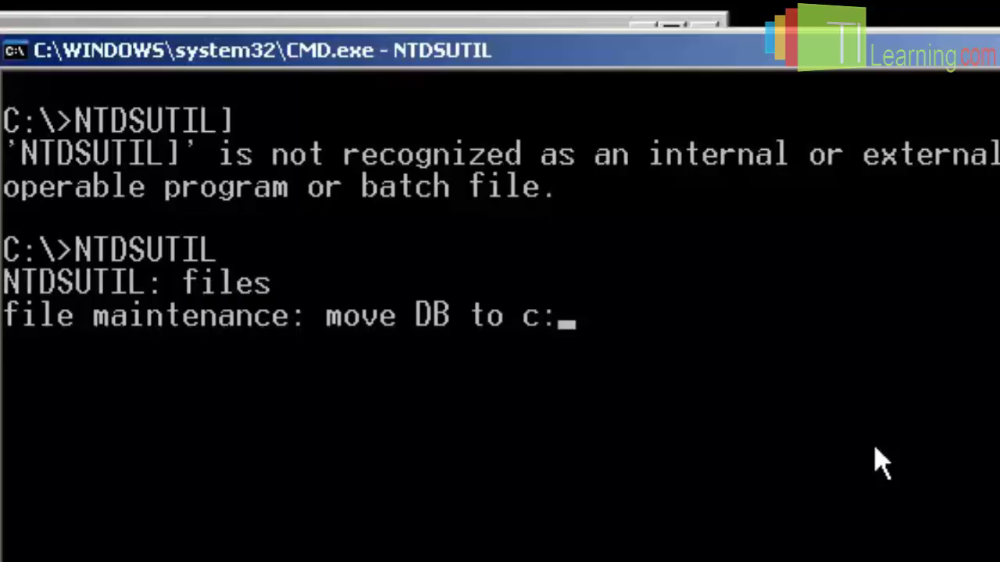
pyautogui.write('datra')
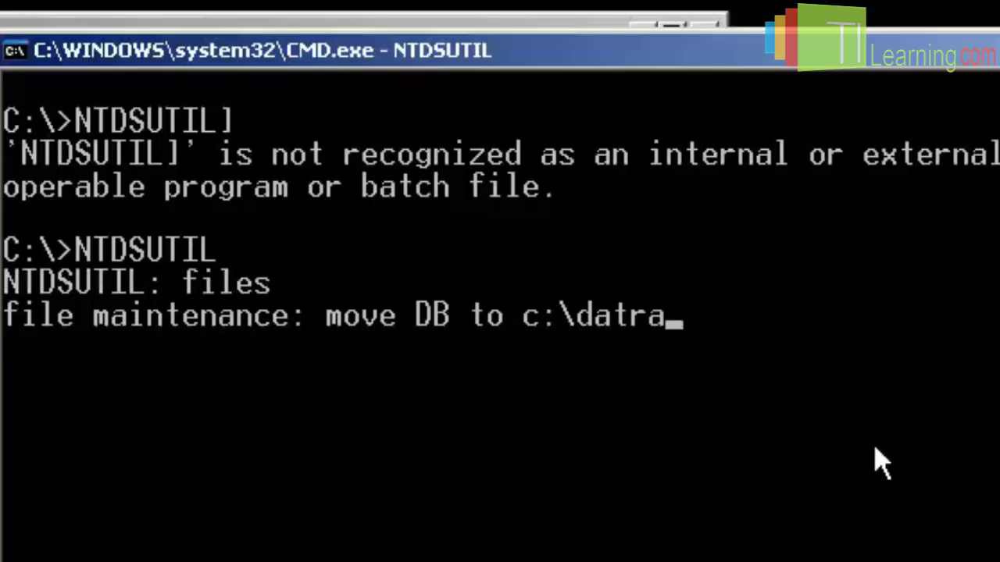
pyautogui.press('BackSpace')
pyautogui.press('BackSpace')
pyautogui.write('a')
pyautogui.press('Return')
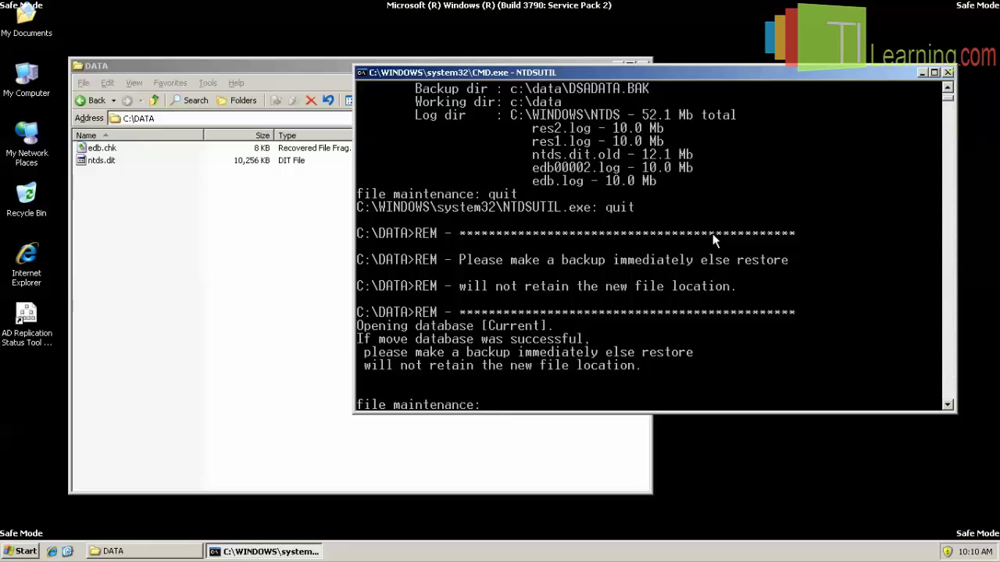
pyautogui.scroll(3, 712, 240)
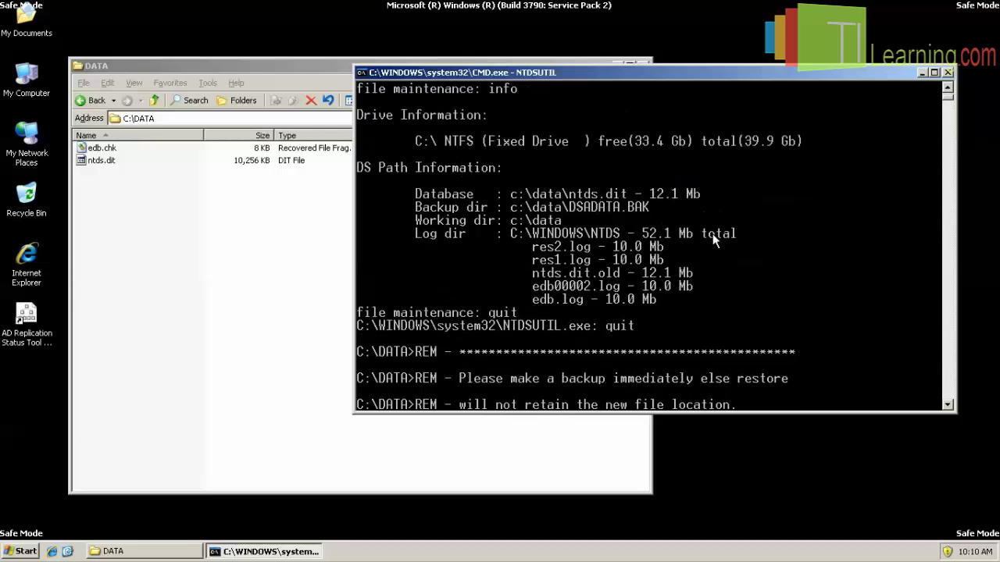
pyautogui.scroll(-6, 712, 234)
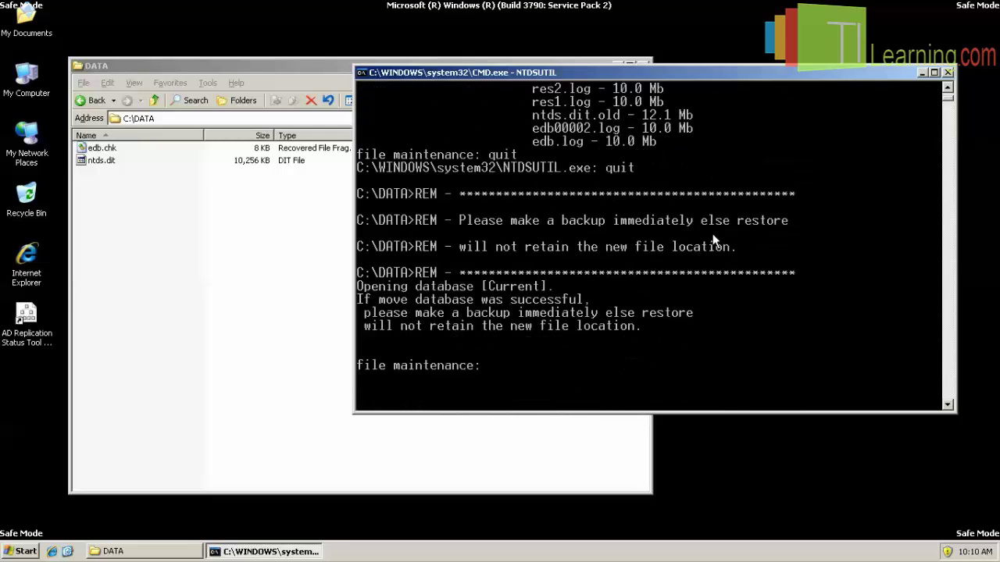
# Run 'move logs to c:\data' to relocate the AD log files.
pyautogui.write('move t')
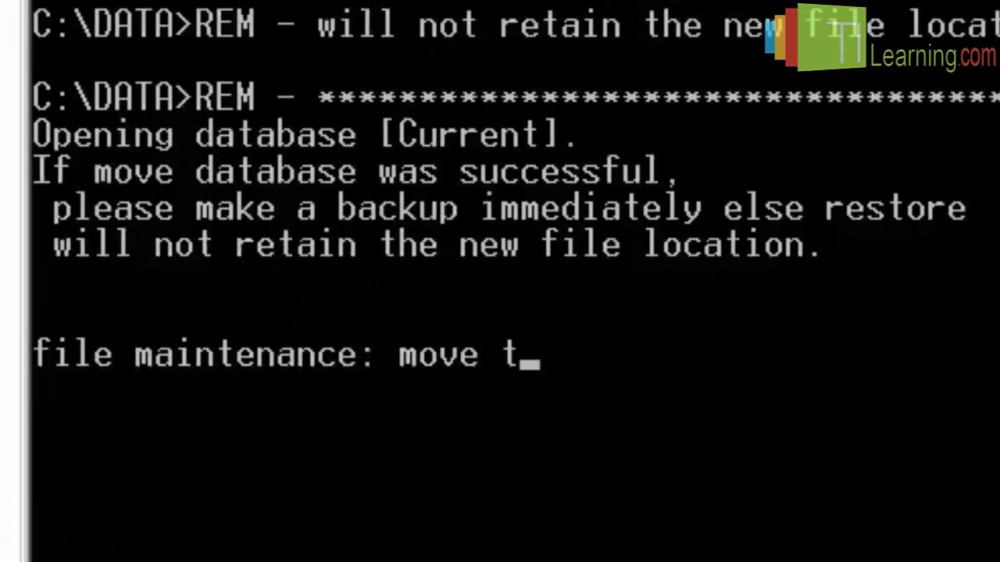
pyautogui.press('BackSpace')
pyautogui.write('logs')
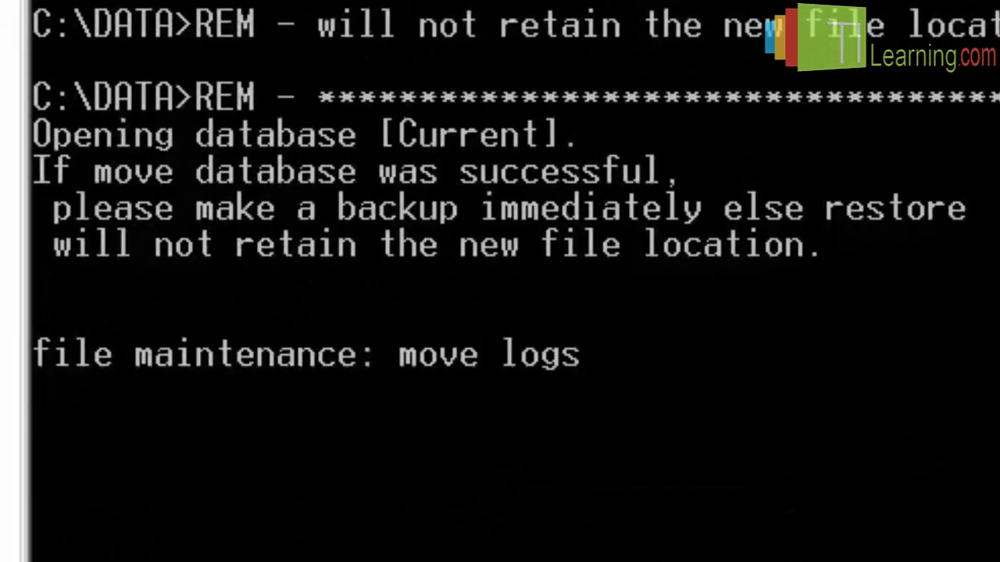
pyautogui.write(' to c:\\')
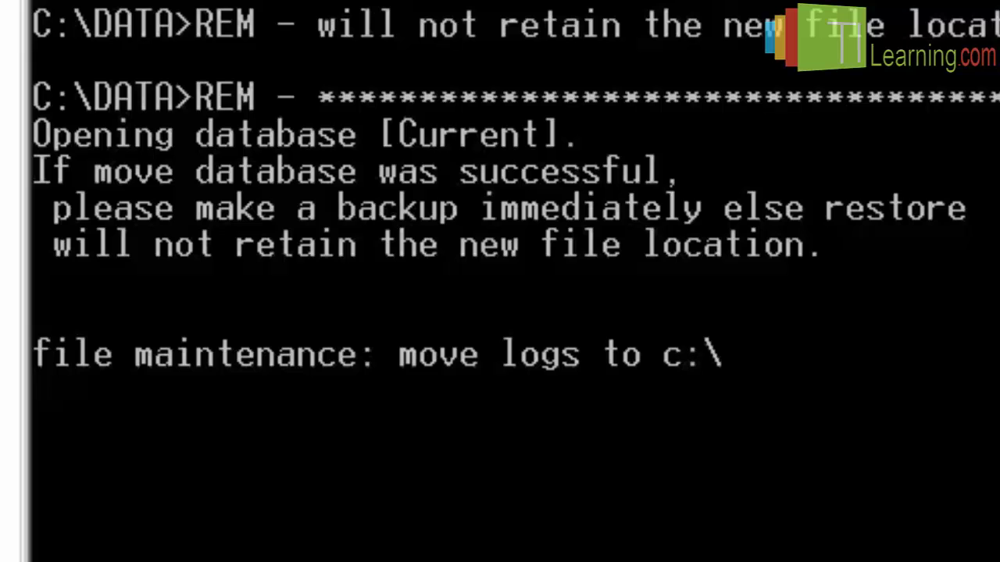
pyautogui.write('data')
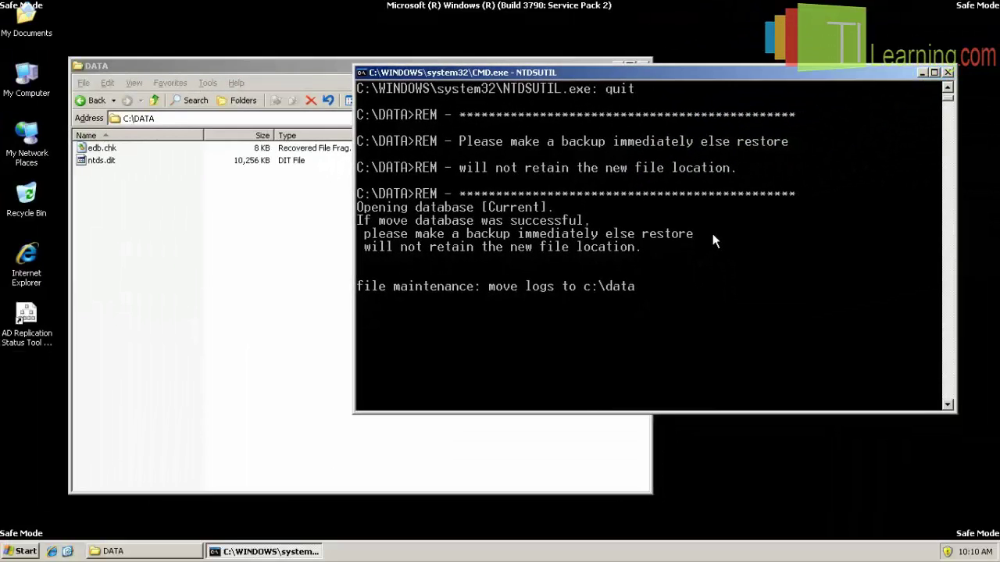
pyautogui.press('Return')
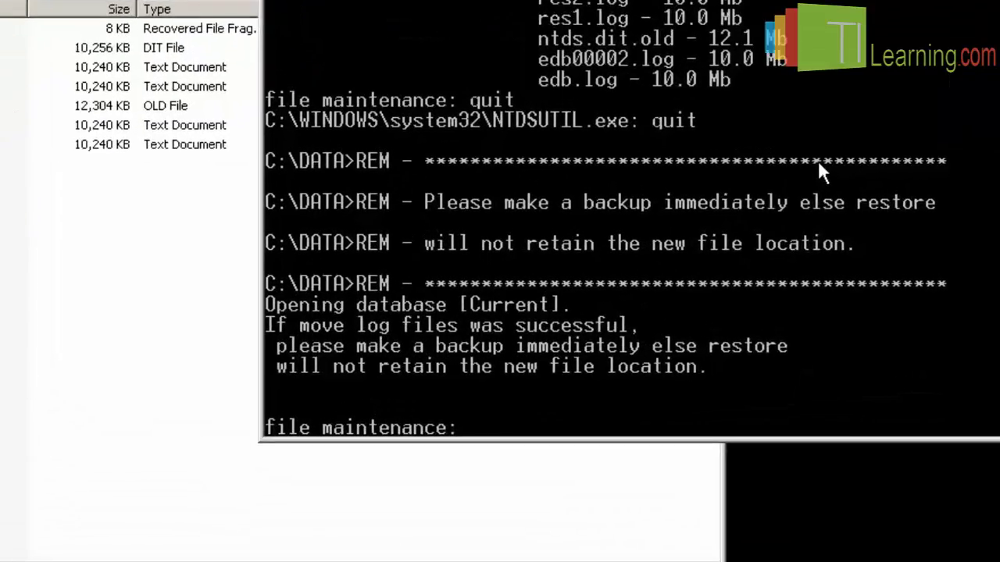
# Run the integrity check on c:\data\ntds.dit and mark the success lines in the console.
pyautogui.write('integ')
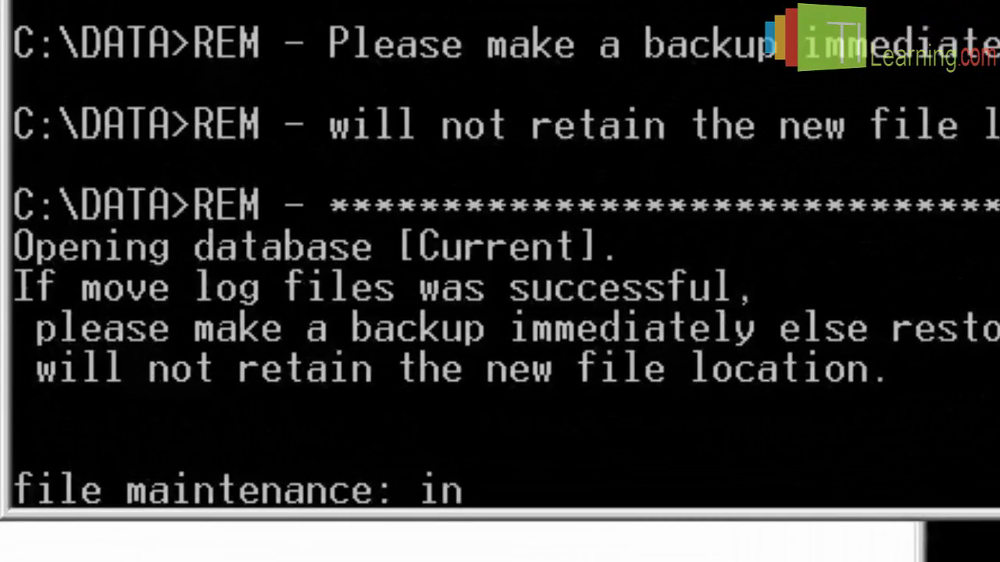
pyautogui.write('rity')
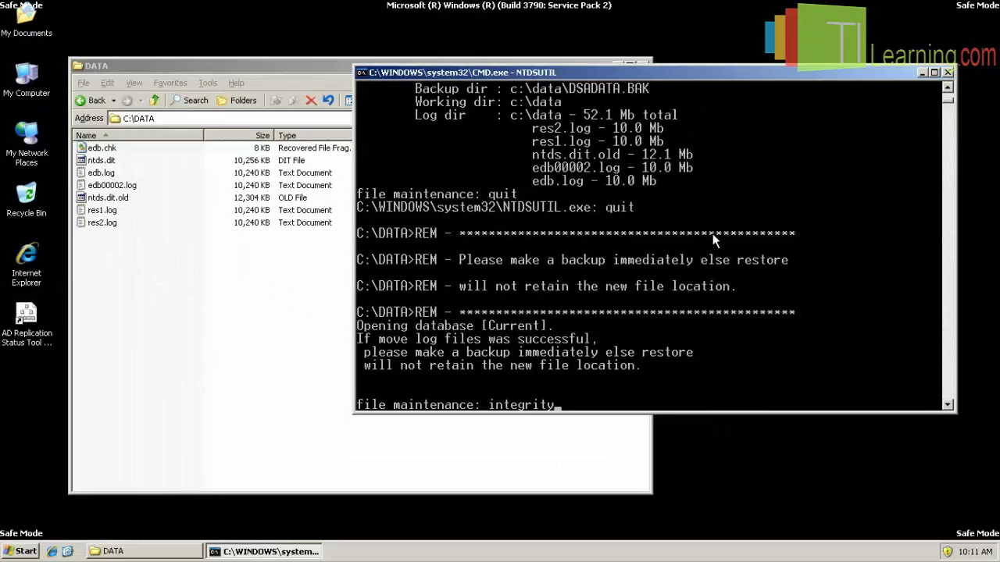
pyautogui.press('Return')
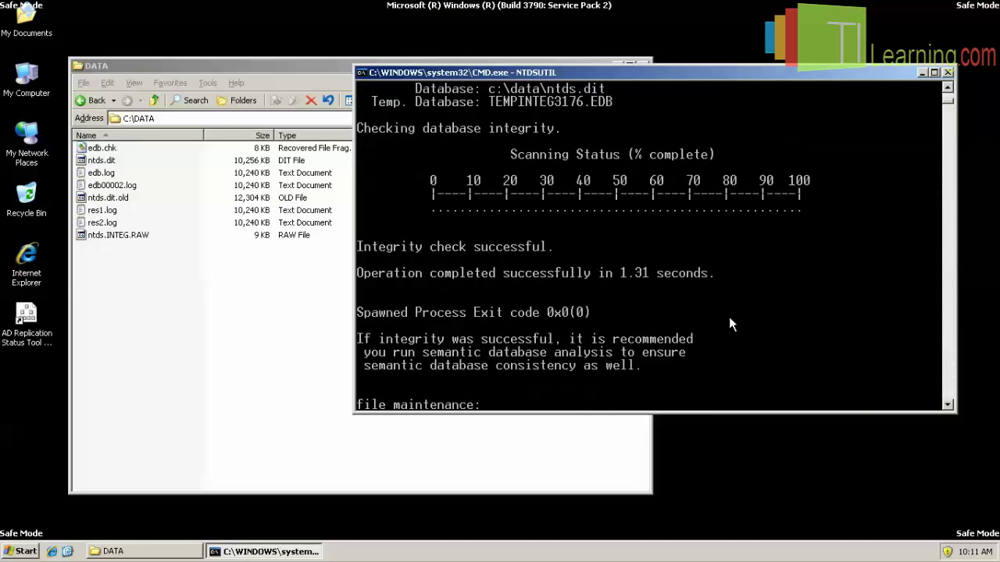
pyautogui.rightClick(539, 274)
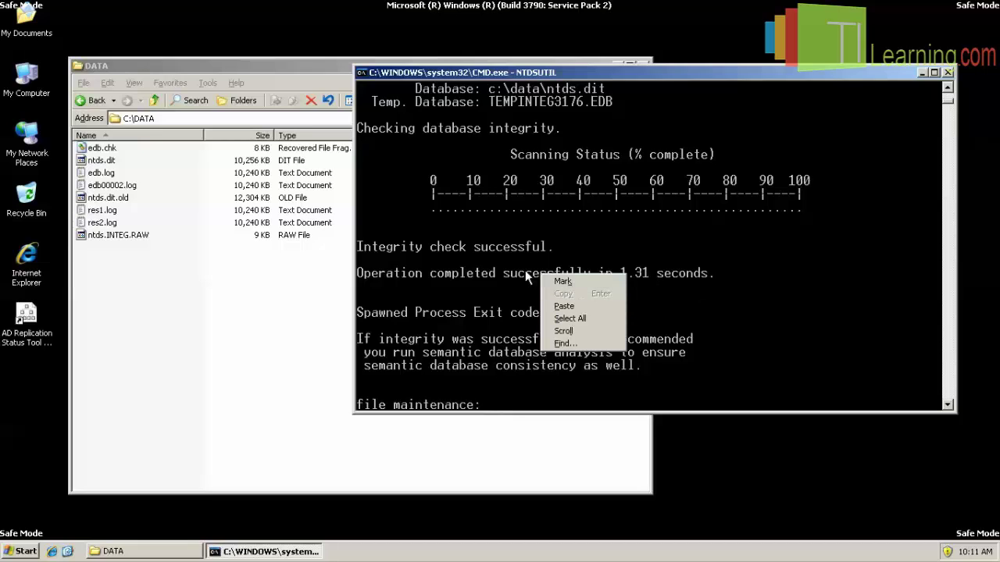
pyautogui.click(578, 279)
pyautogui.moveTo(358, 247); pyautogui.dragTo(717, 283)
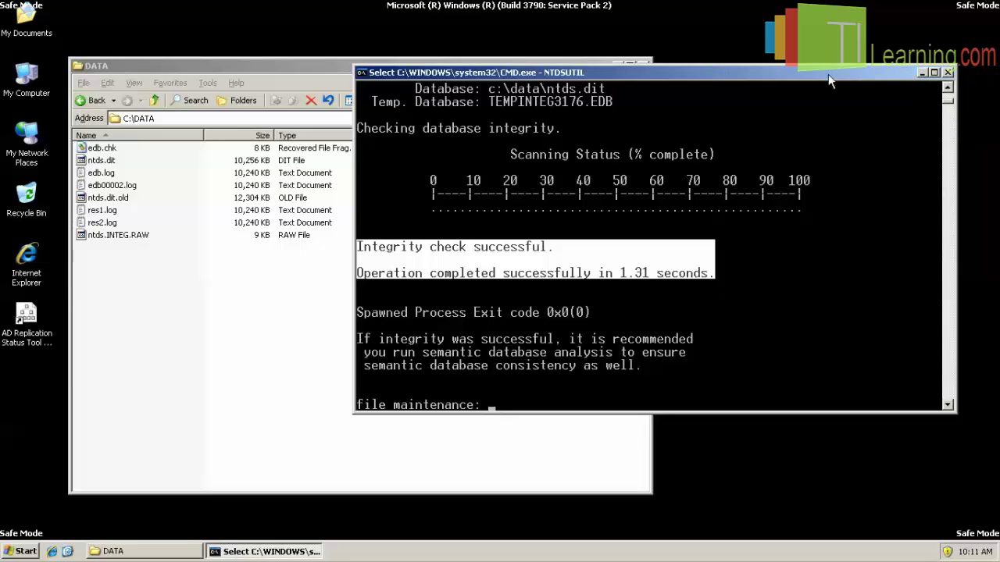
# Launch NTBACKUP.EXE from the Run prompt and close the DATA folder window.
pyautogui.click(22, 551)
pyautogui.click(58, 478)
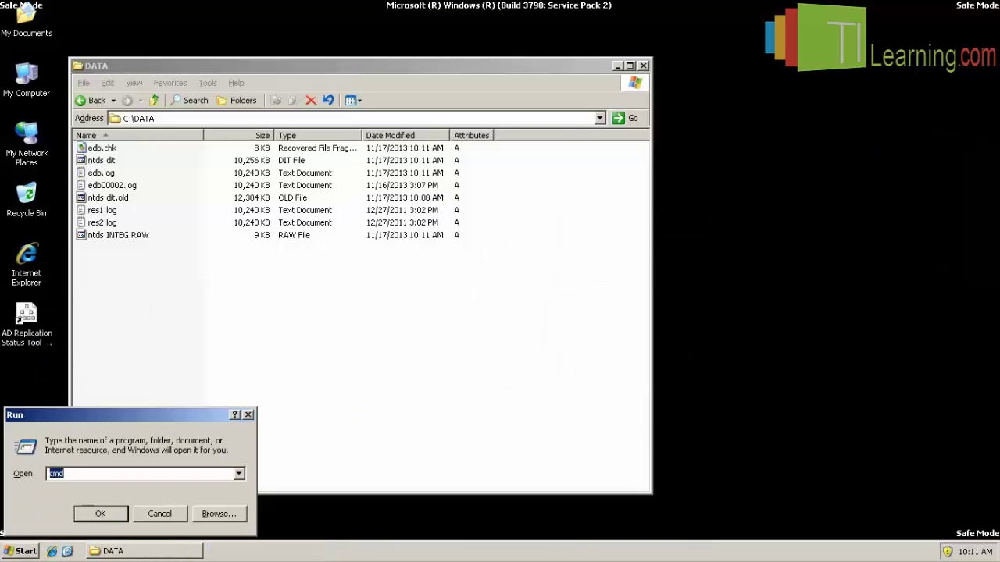
pyautogui.write('nt')
pyautogui.press('Down')
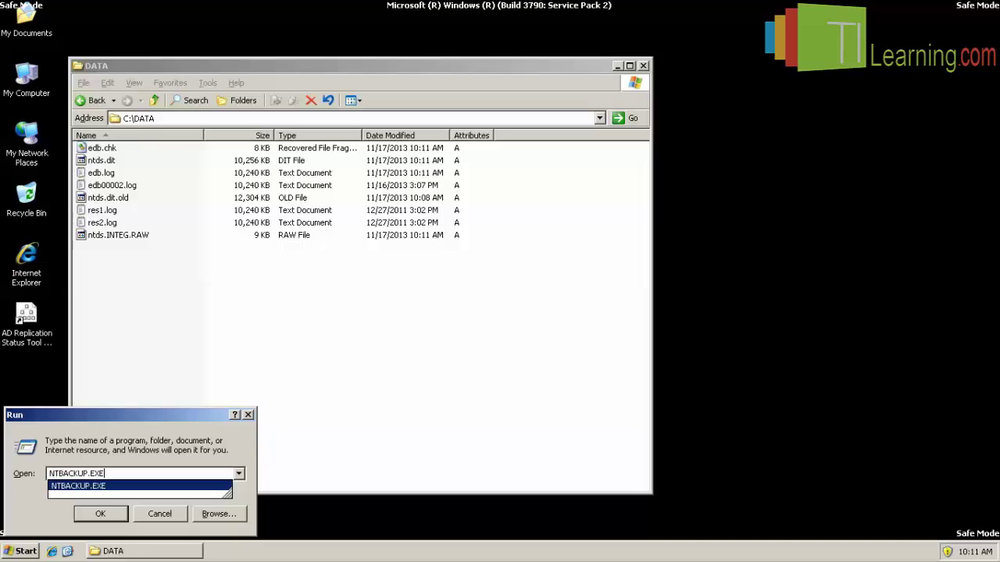
pyautogui.press('Return')
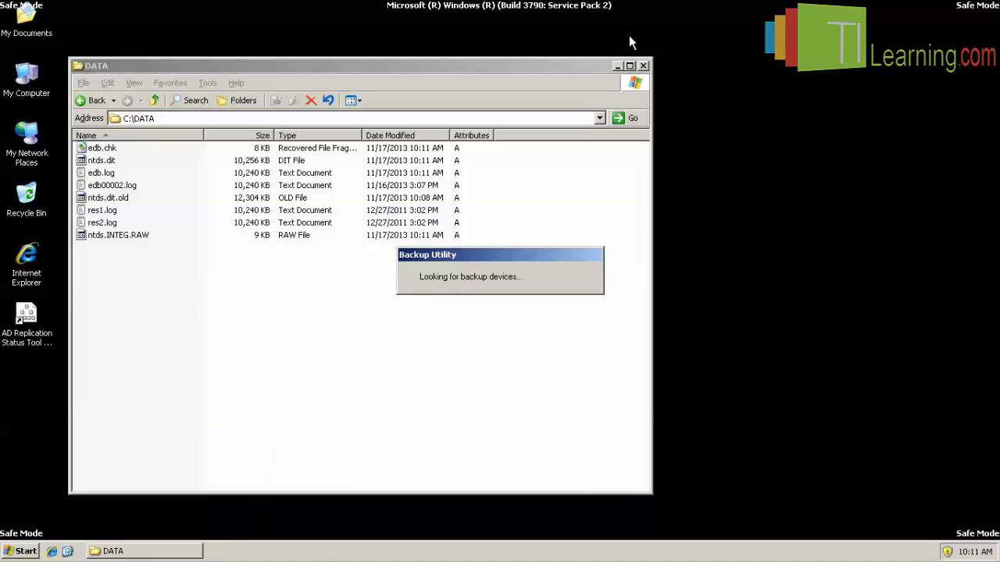
pyautogui.click(644, 66)
# Switch to Advanced Mode and list System State contents, widening the tree pane and Name column.
pyautogui.click(586, 254)
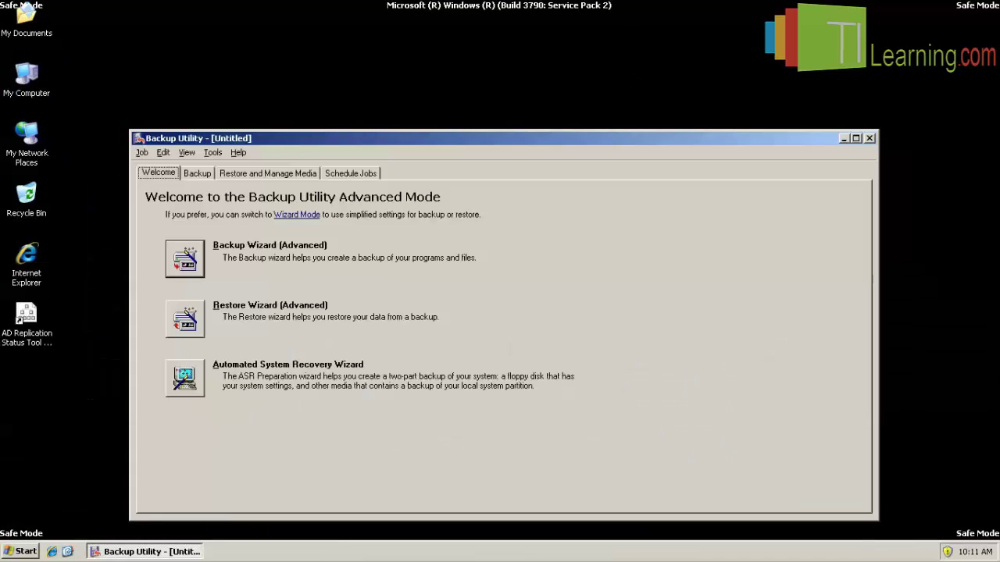
pyautogui.click(196, 174)
pyautogui.click(258, 267)
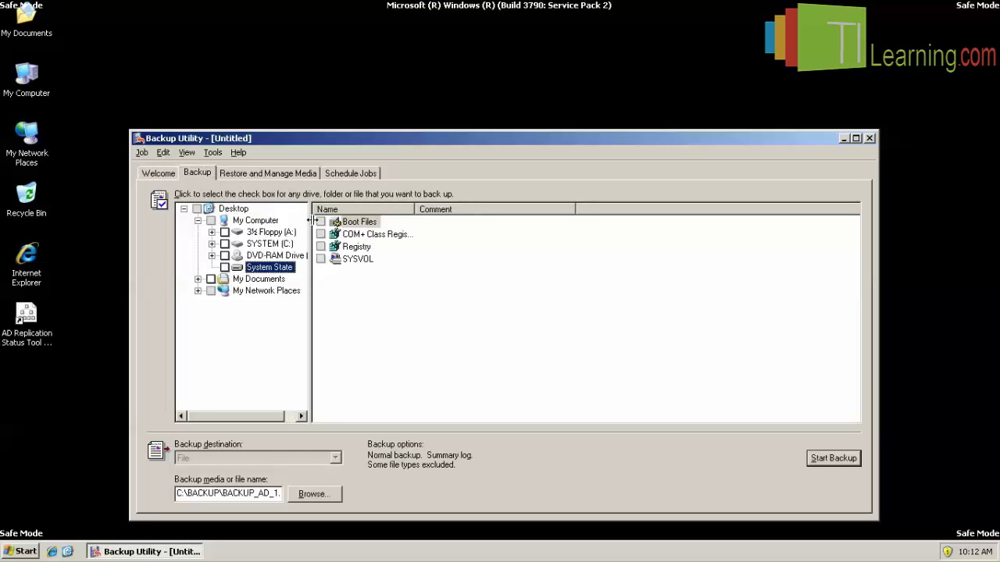
pyautogui.moveTo(310, 223); pyautogui.dragTo(377, 221)
pyautogui.moveTo(480, 209); pyautogui.dragTo(526, 208)
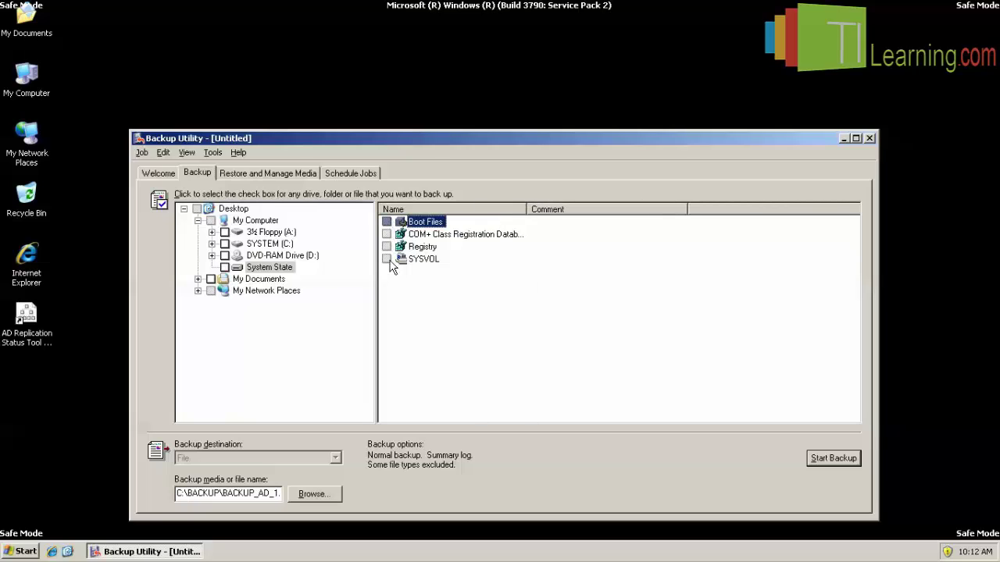
# Close Backup Utility and restart the server out of Safe Mode.
pyautogui.click(870, 139)
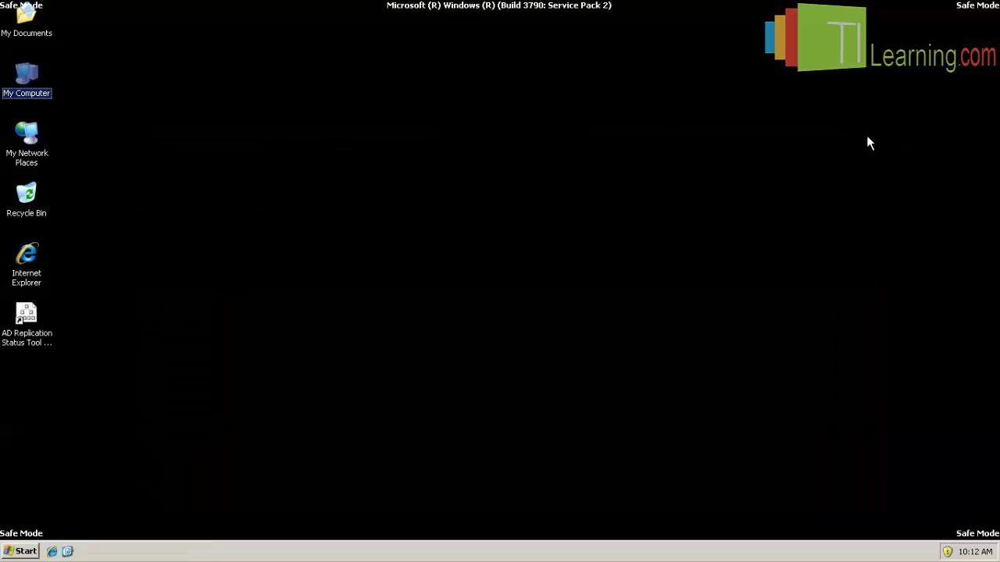
pyautogui.click(20, 552)
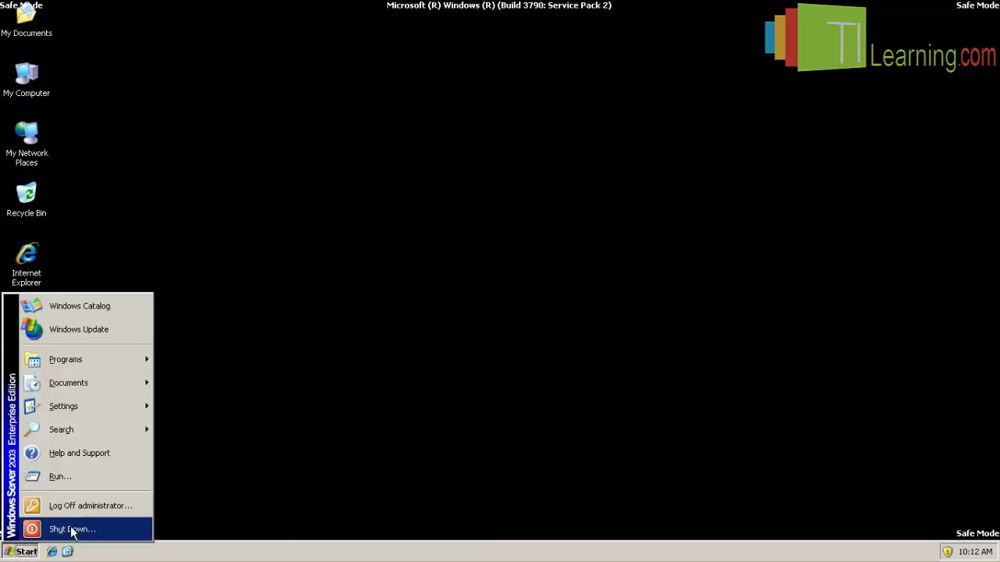
pyautogui.click(72, 530)
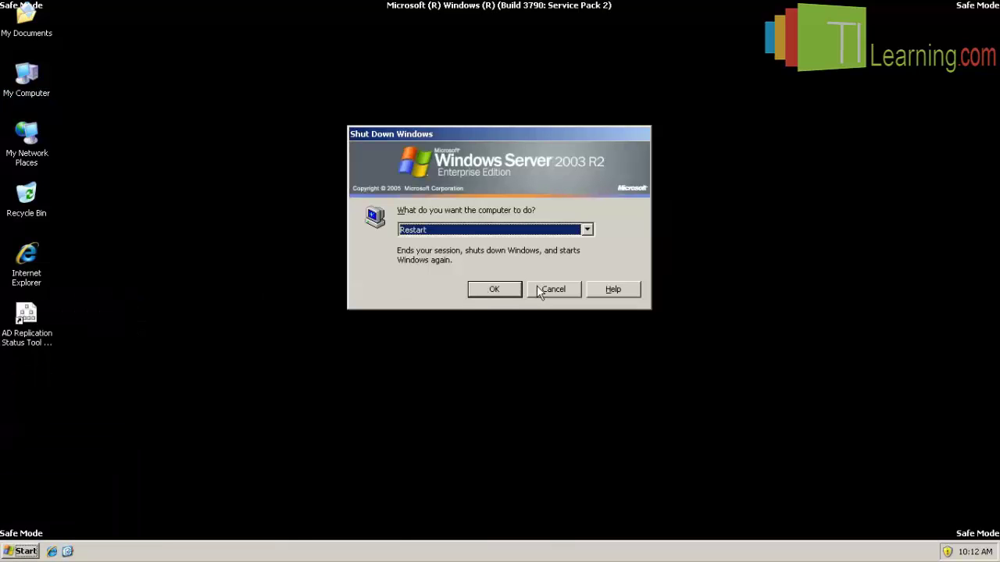
pyautogui.click(493, 290)
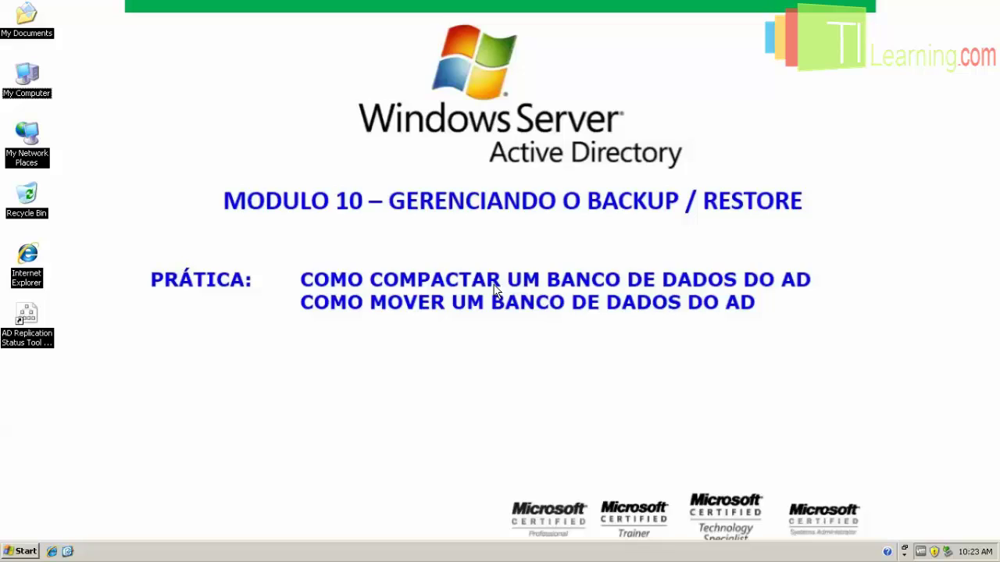
# Relaunch NTBACKUP in Advanced Mode and check System State, now including Active Directory.
pyautogui.click(20, 552)
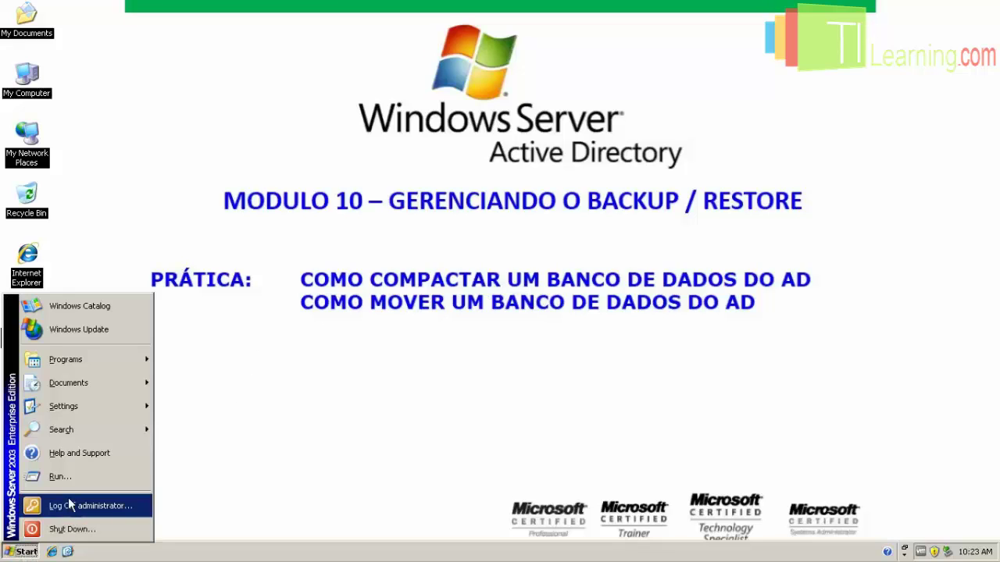
pyautogui.click(55, 475)
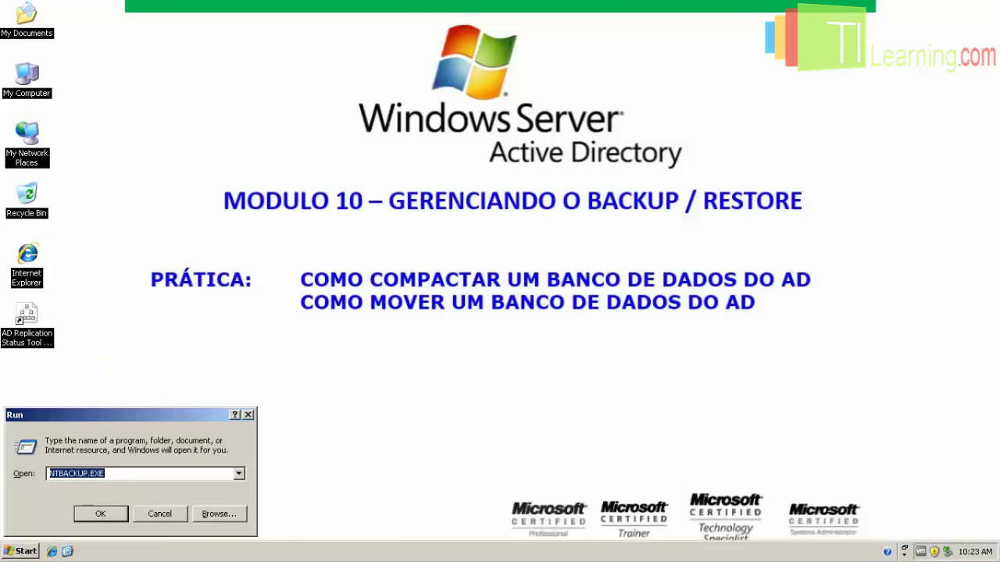
pyautogui.press('Return')
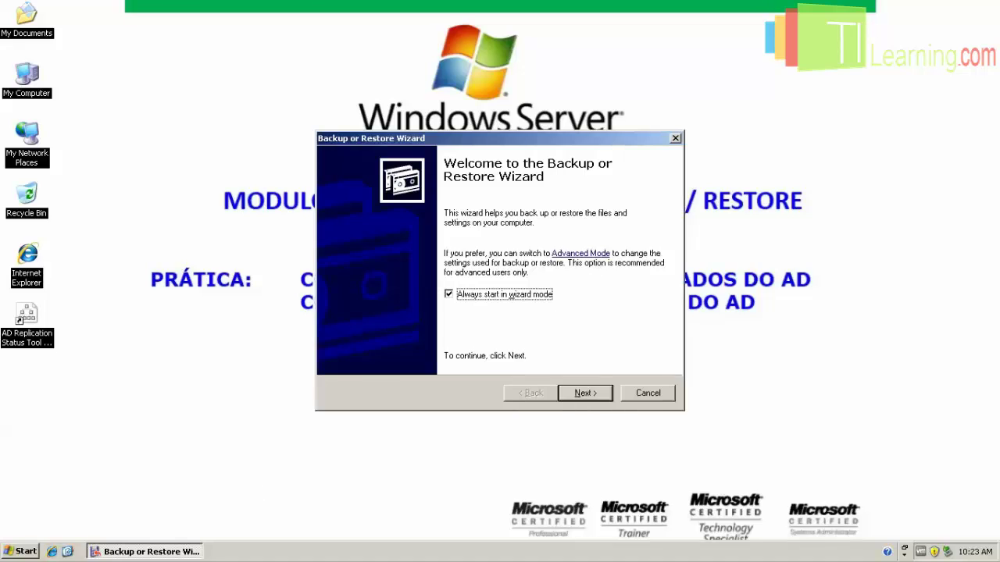
pyautogui.click(571, 254)
pyautogui.click(197, 172)
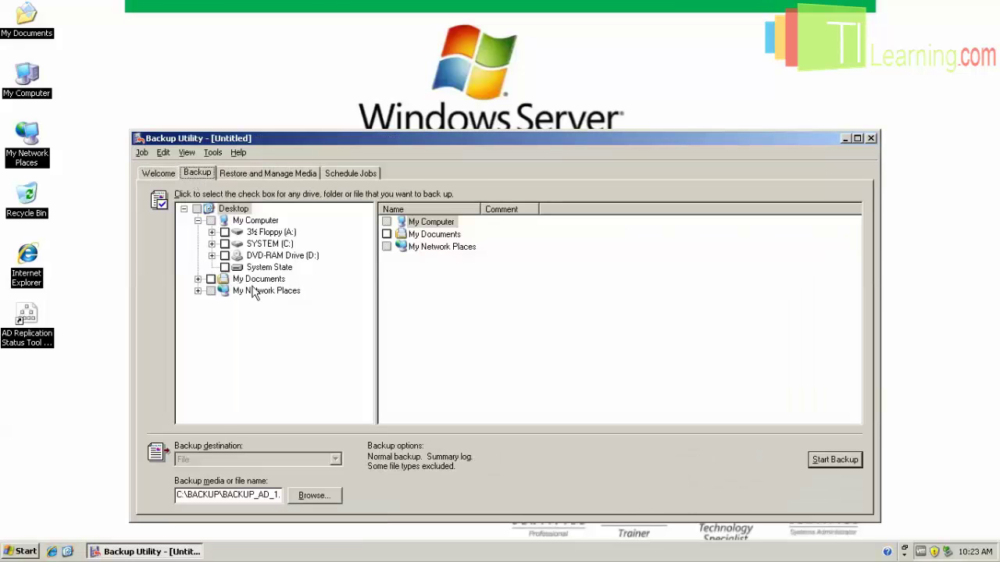
pyautogui.click(265, 268)
pyautogui.click(225, 267)
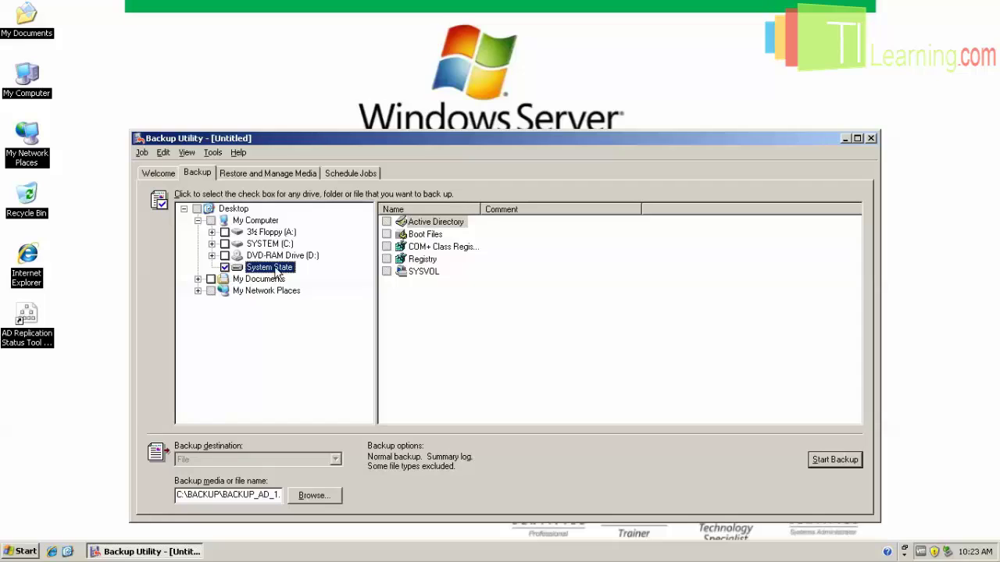
pyautogui.click(422, 223)
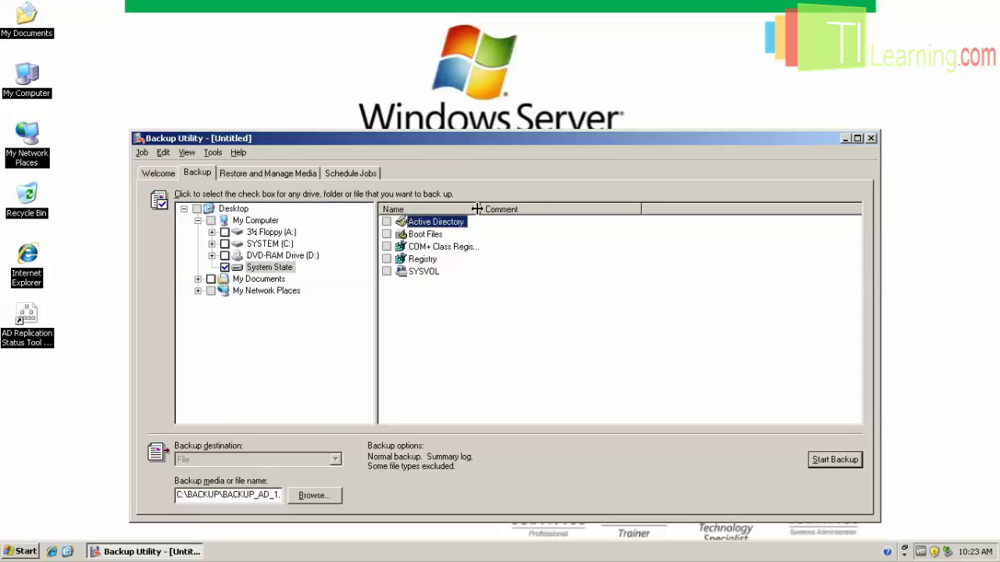
pyautogui.doubleClick(481, 209)
# Set the backup destination file to BACKUP_AD_2.bkp.bkf in the BACKUP folder.
pyautogui.click(312, 495)
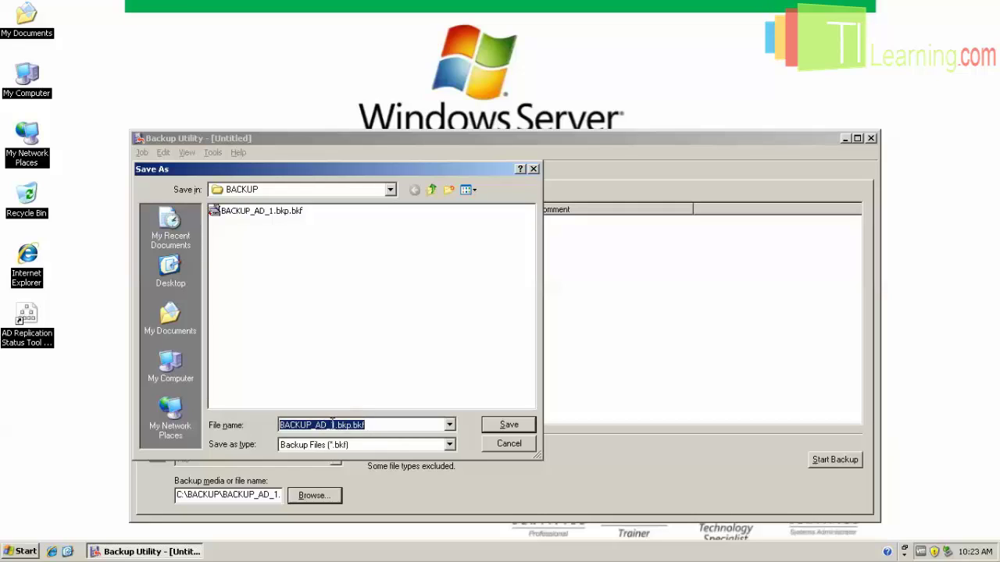
pyautogui.click(333, 425)
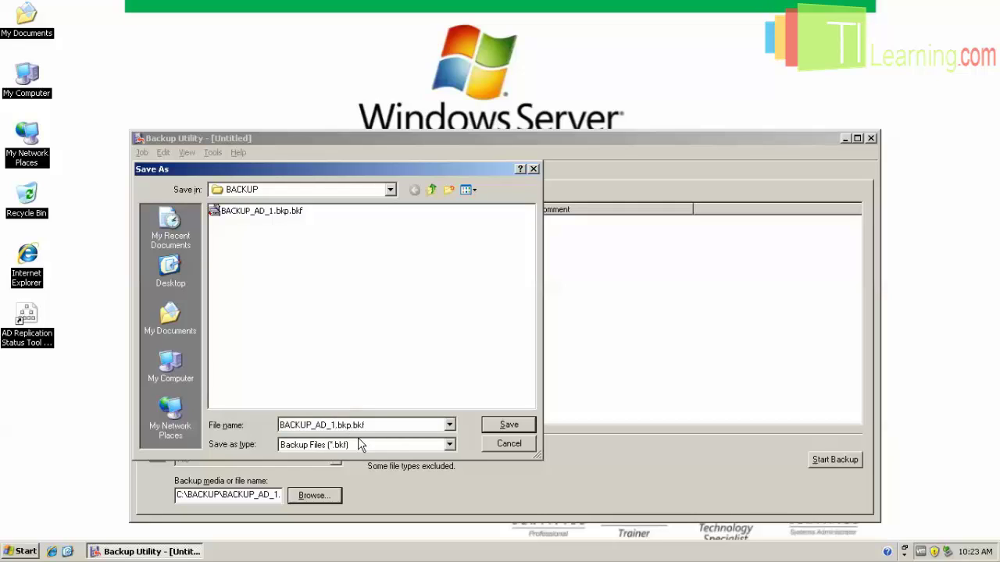
pyautogui.press('BackSpace')
pyautogui.write('2')
pyautogui.click(508, 425)
# Run the System State backup to BACKUP_AD_2.bkp.bkf (2,801 files) and close the utility.
pyautogui.click(829, 460)
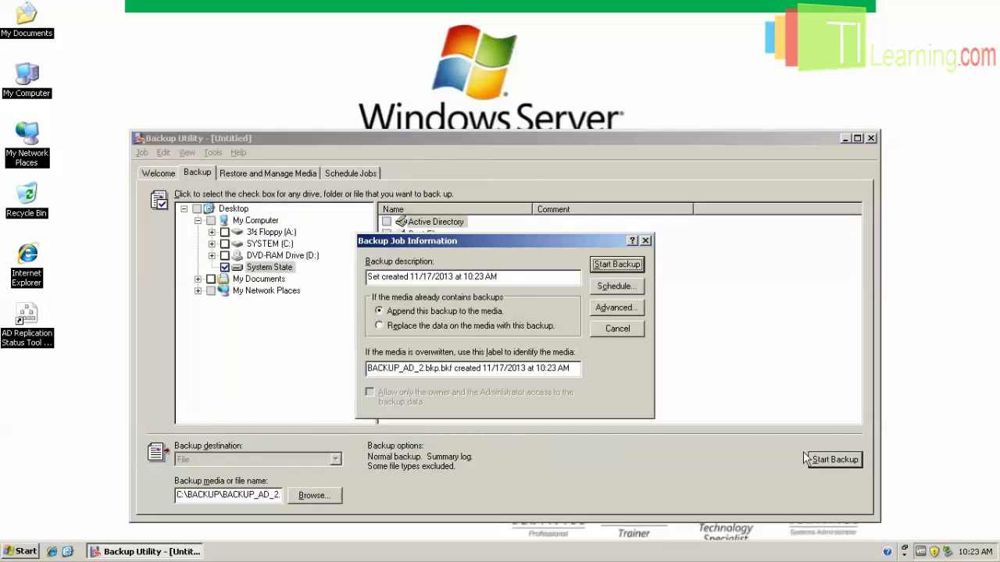
pyautogui.click(617, 265)
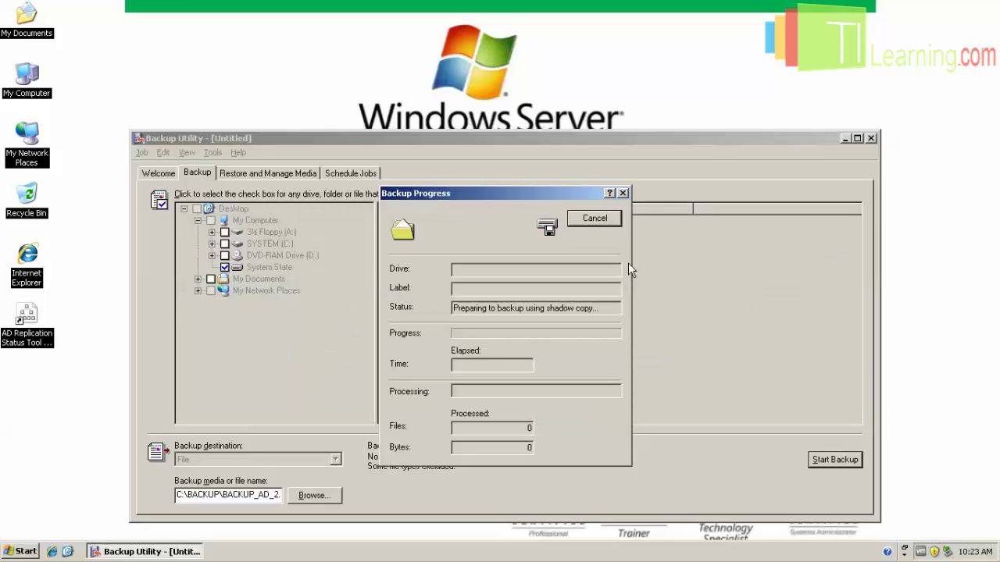
pyautogui.moveTo(507, 195); pyautogui.dragTo(495, 133)
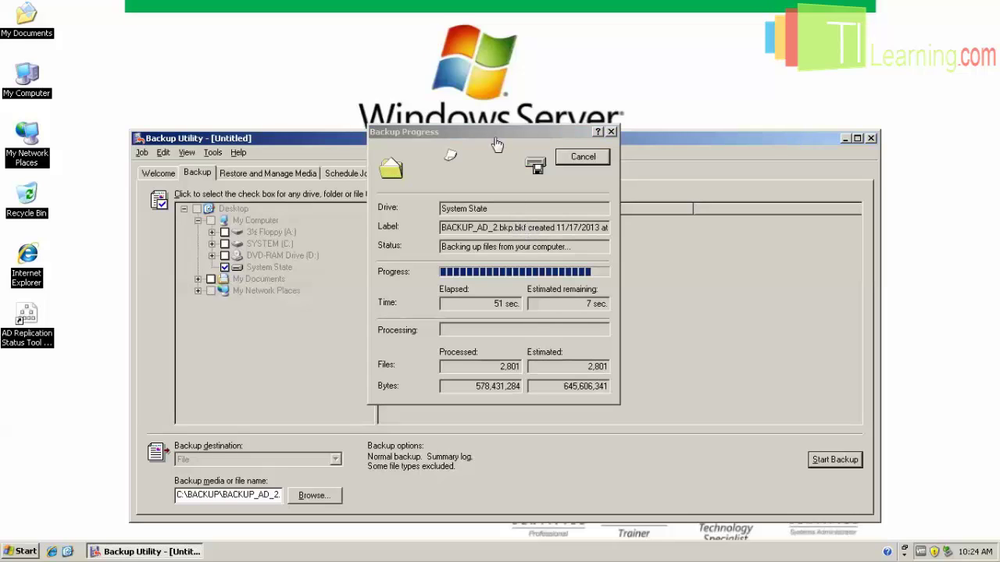
pyautogui.moveTo(503, 128); pyautogui.dragTo(500, 163)
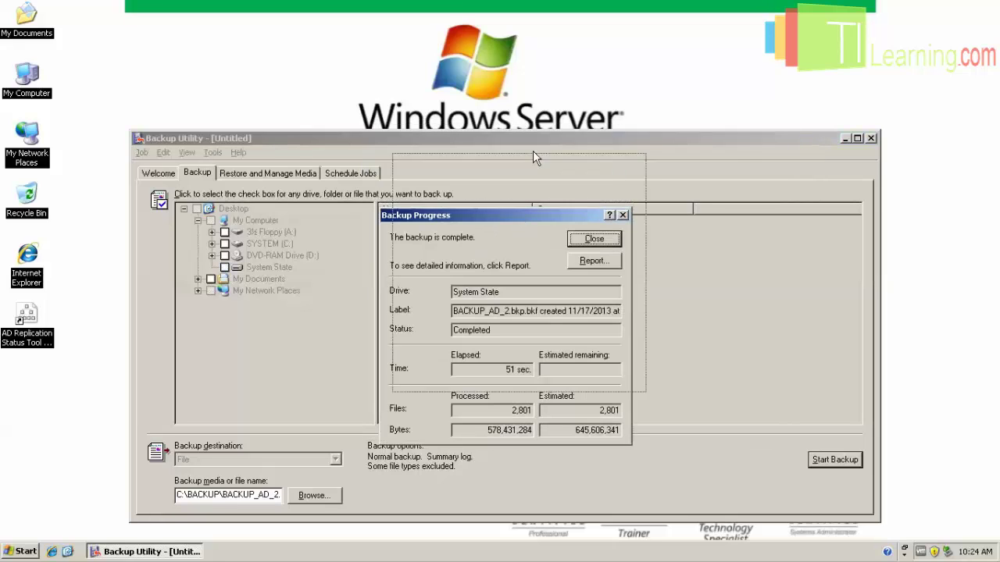
pyautogui.click(601, 165)
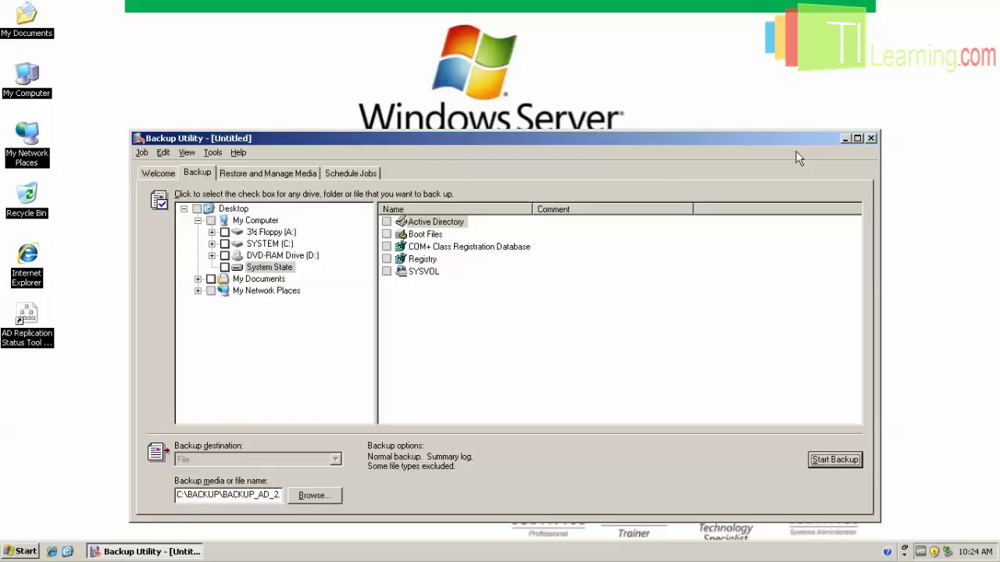
pyautogui.click(870, 138)
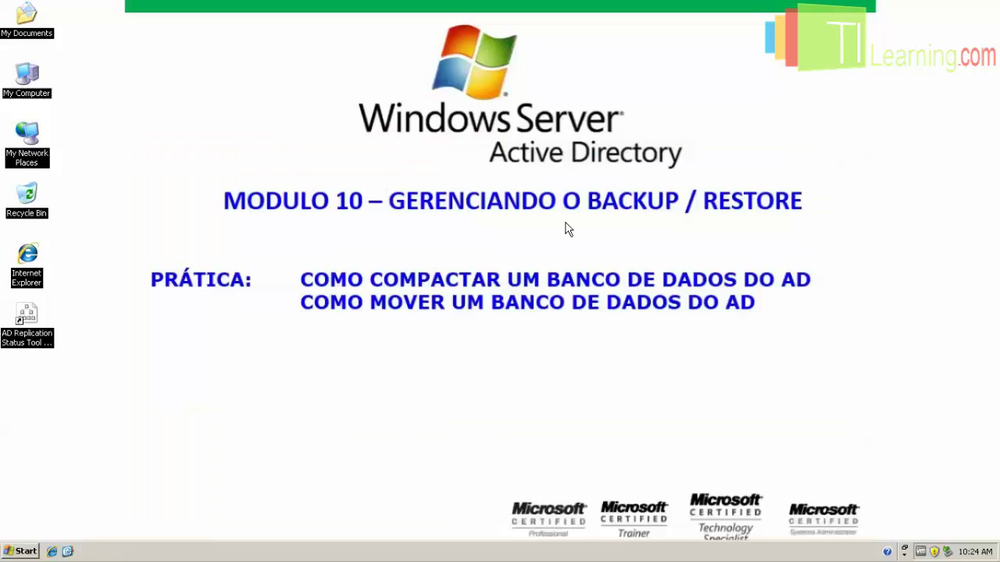